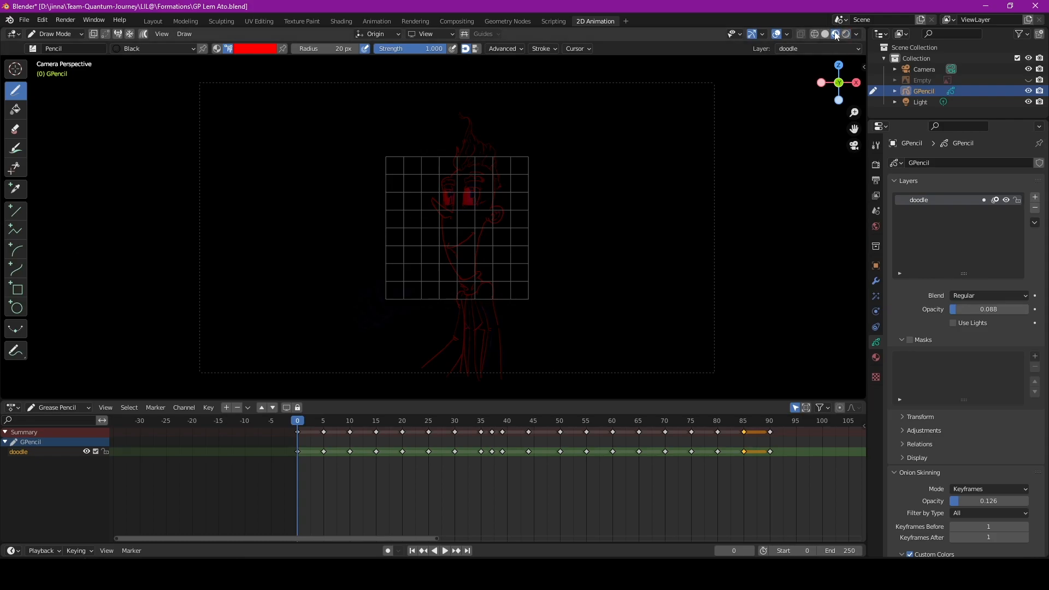
Set the world background color to a dark grey with an HSV value of 0.044.
left_click(876, 227)
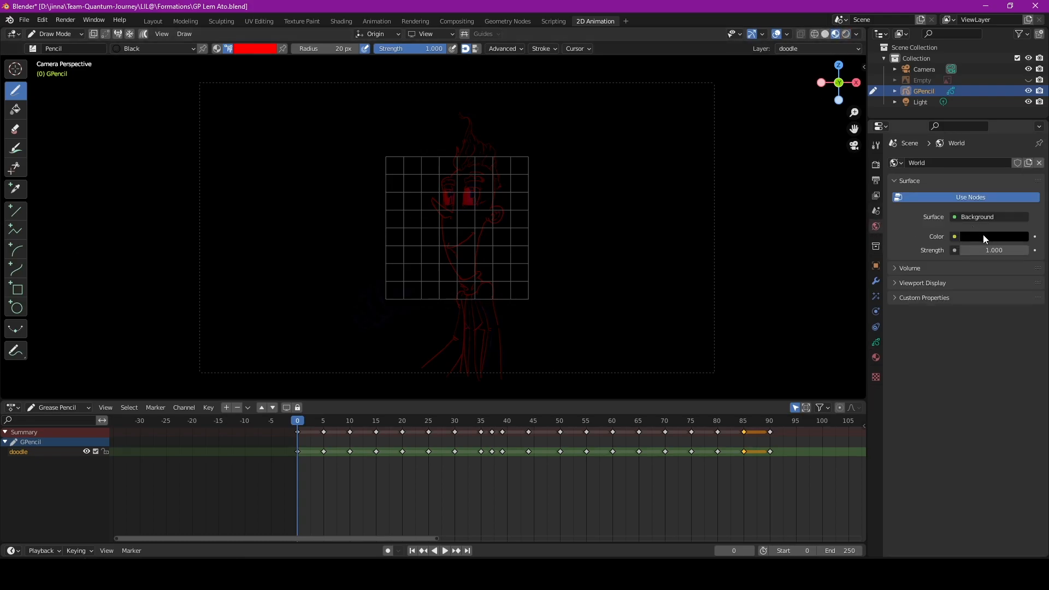
left_click(983, 237)
mouse_move(1020, 152)
left_mouse_down()
mouse_move(1020, 131)
mouse_move(1019, 142)
left_mouse_up()
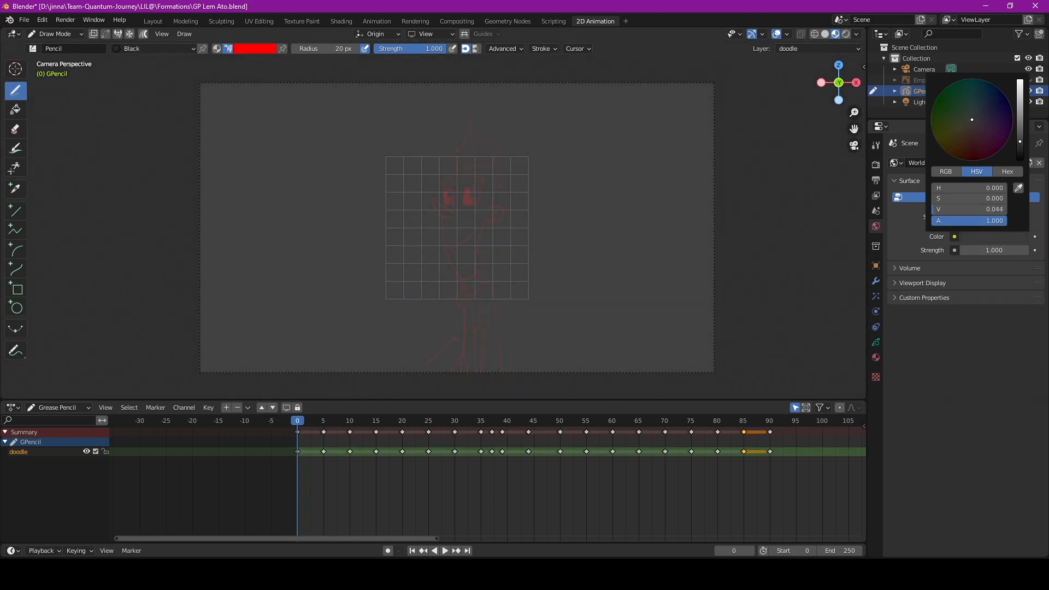
Add a new layer to the GPencil object above doodle and name it Body.
left_click(876, 342)
scroll(453, 240, "up", 3)
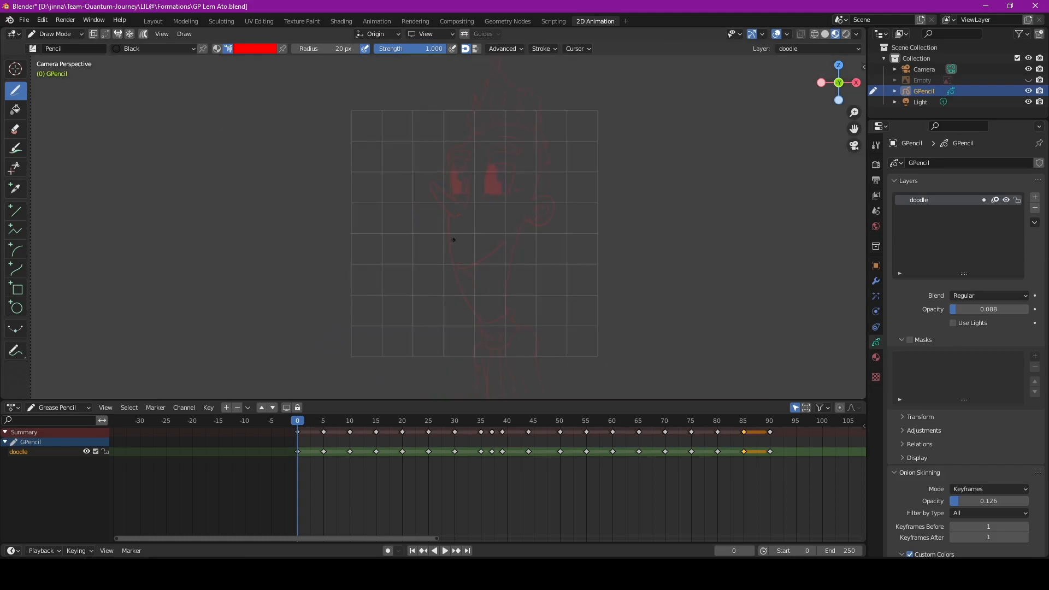
scroll(453, 239, "up", 2)
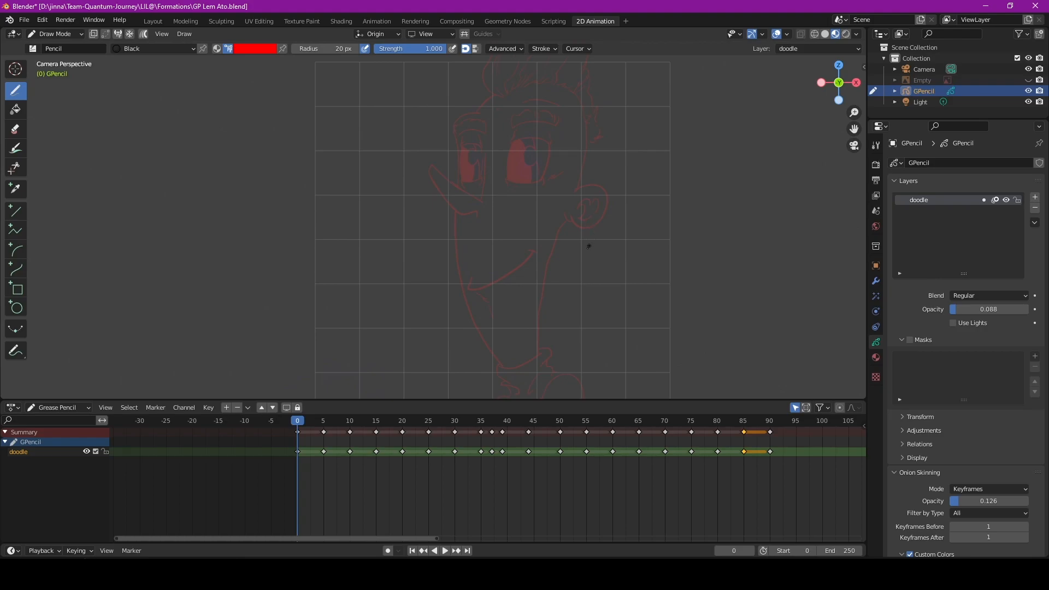
scroll(574, 300, "down", 5)
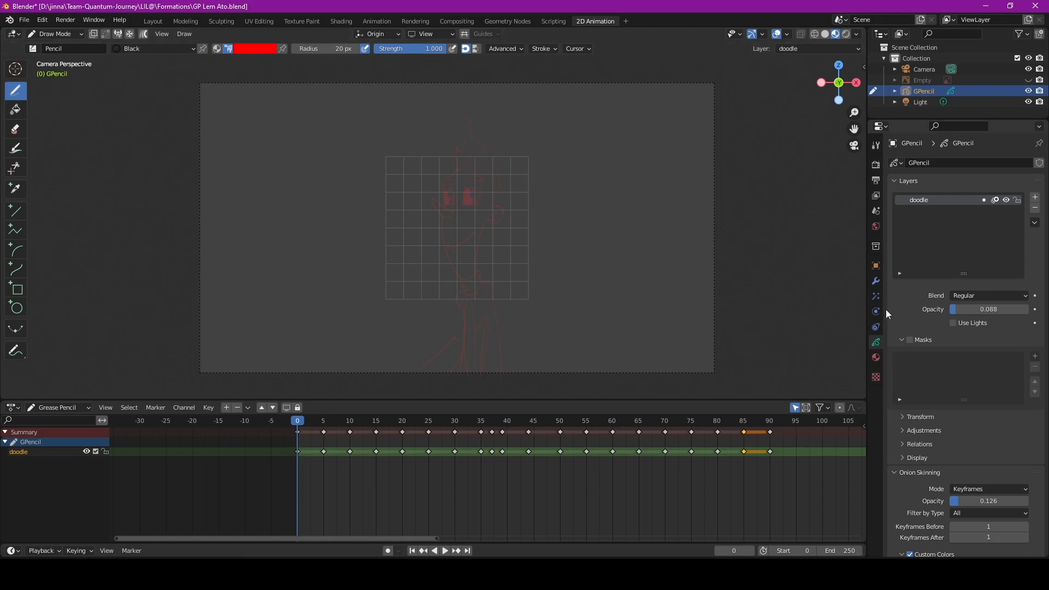
left_click(1036, 198)
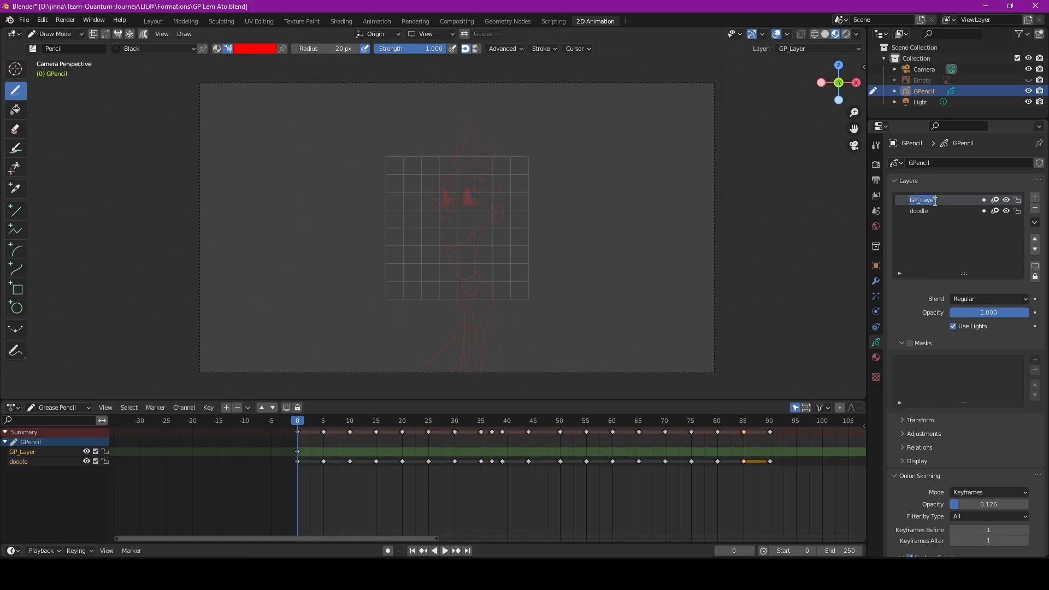
type("Body")
key("Return")
Add another grease pencil layer above Body and name it Mouth.
left_click(1036, 200)
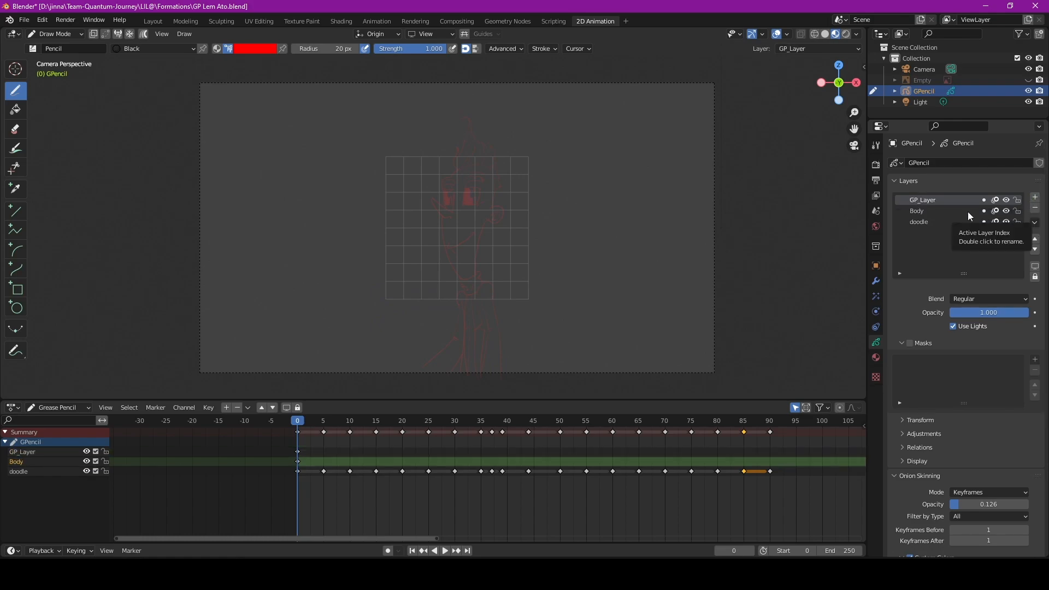
double_click(929, 201)
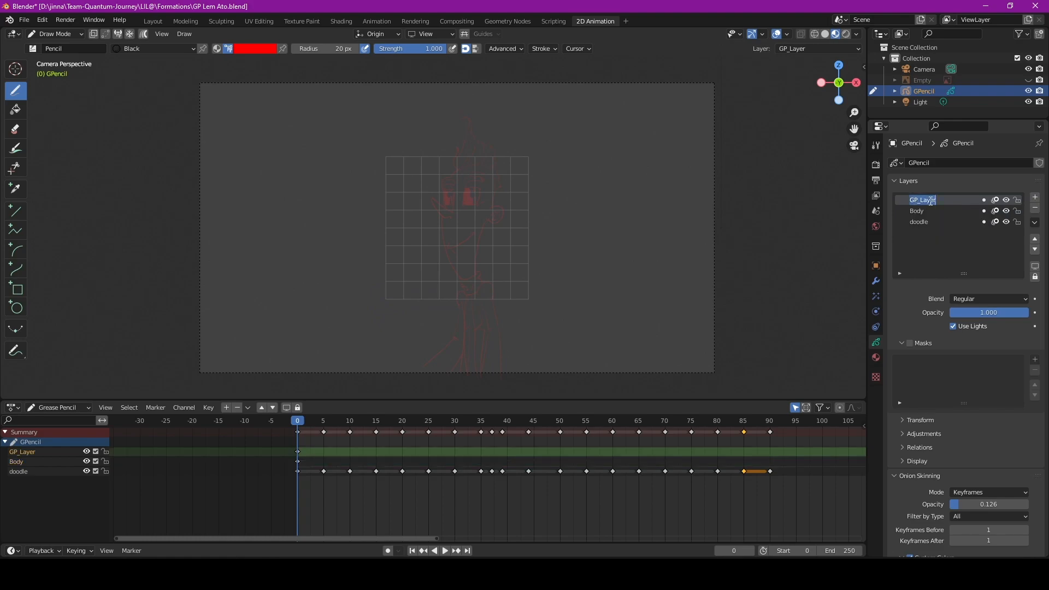
type("Bou")
key("BackSpace")
key("BackSpace")
key("BackSpace")
type("Mouth")
key("Return")
Add a grease pencil layer above Mouth and name it Eyes.
left_click(1035, 199)
double_click(926, 200)
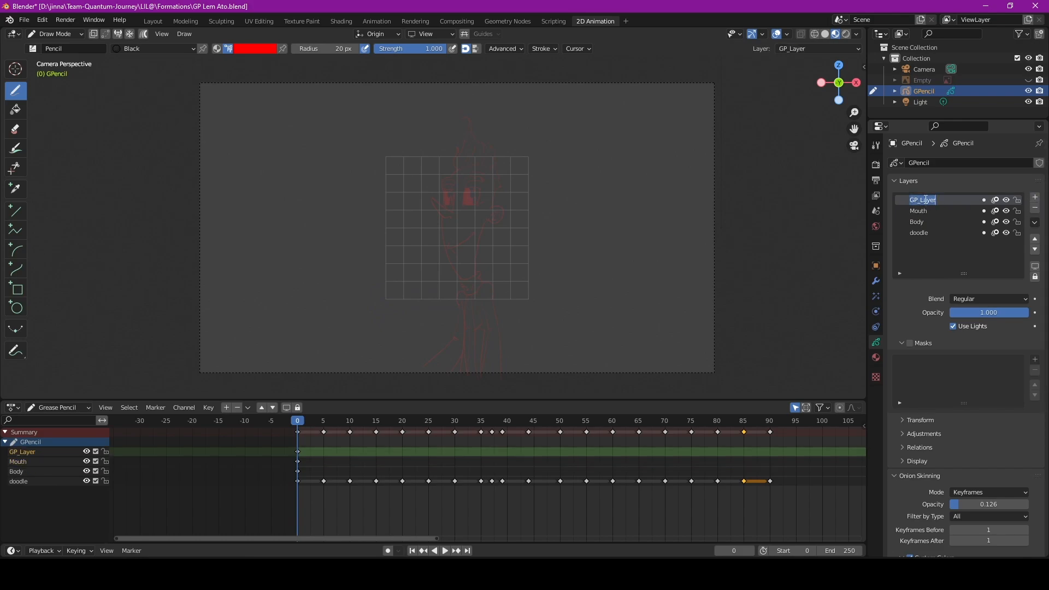
type("Eyes")
key("Return")
Add a grease pencil layer above Eyes and name it Hairs.
left_click(1036, 198)
double_click(932, 200)
type("Hairs")
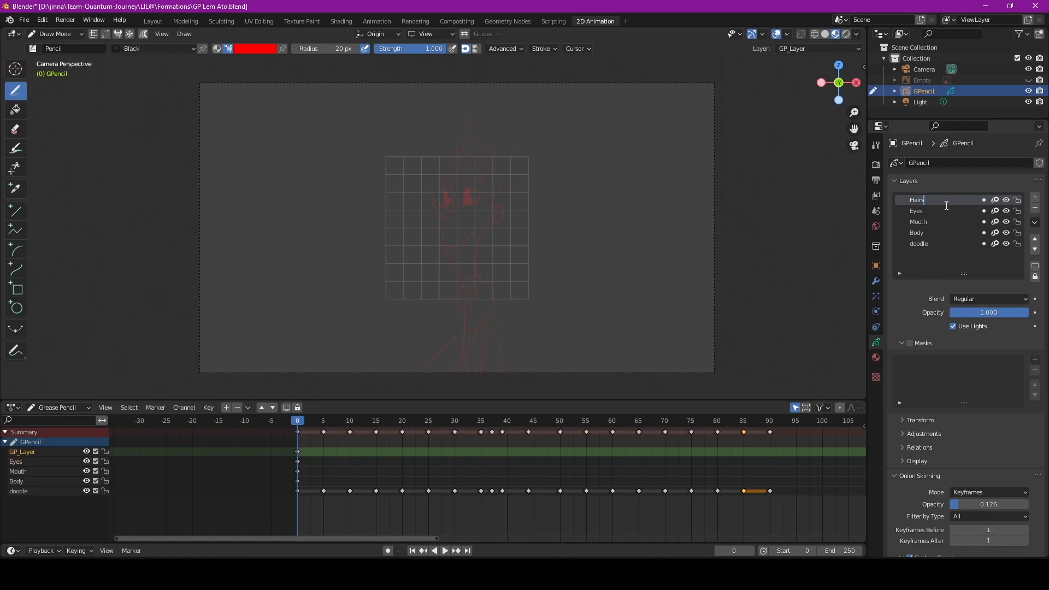
key("Return")
Add a grease pencil layer above Hairs and name it Sourcils.
left_click(1034, 197)
double_click(930, 199)
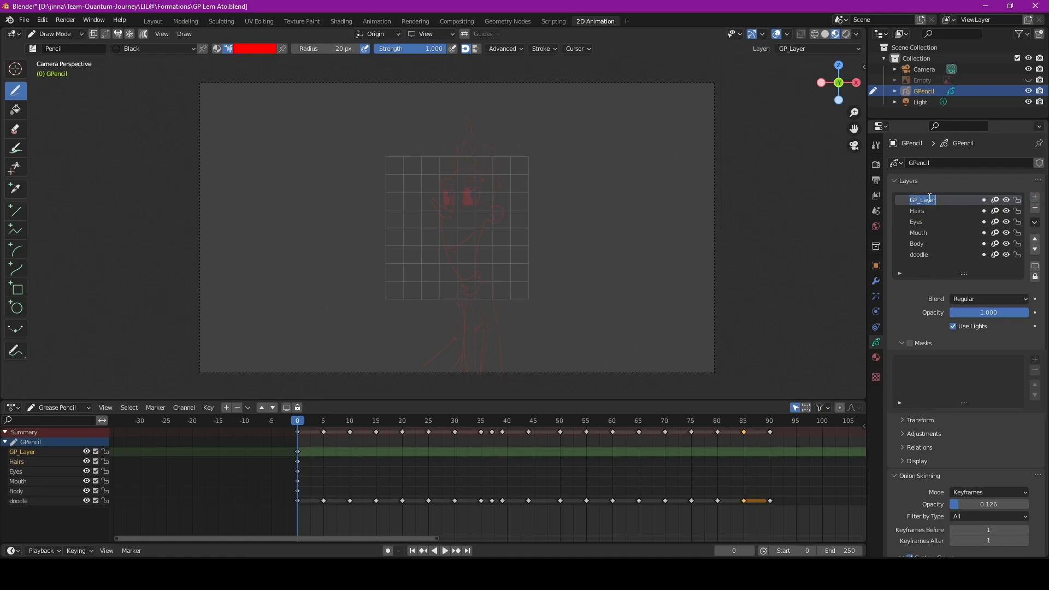
type("Sourcils")
key("Return")
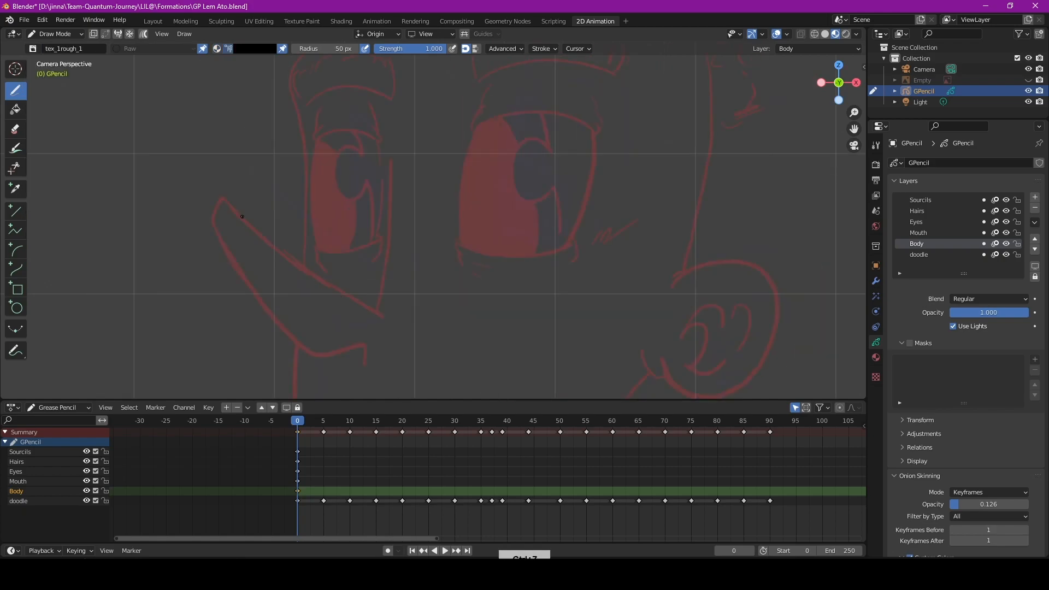
Ink the nose, head and ear outlines in black over the red sketch on the Body layer at frame 0.
left_click_drag(390, 322, 362, 366)
middle_click_drag(732, 222, 692, 386, "shift")
left_click_drag(330, 199, 645, 391)
middle_click_drag(712, 340, 617, 143, "shift")
left_click_drag(541, 236, 515, 328)
Ink the neck, shoulders, torso and arms over the red sketch on the Body layer at frame 0.
middle_click_drag(585, 306, 494, 187, "shift")
scroll(494, 188, "down", 3)
key("ctrl+z")
left_click_drag(276, 156, 296, 179)
middle_click_drag(296, 180, 367, 149, "shift")
left_click_drag(353, 131, 371, 396)
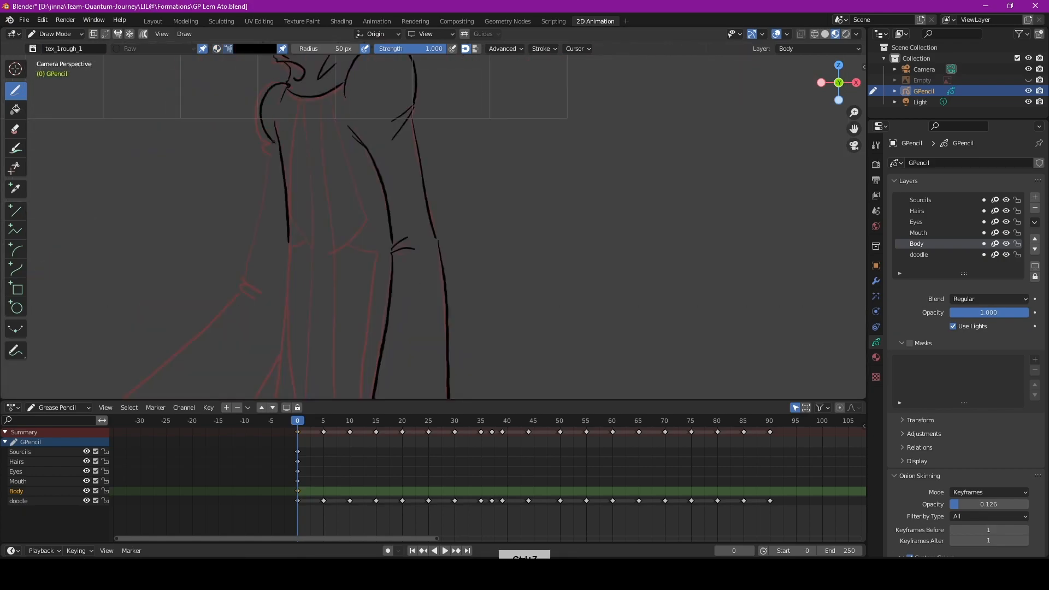
middle_click_drag(382, 328, 350, 109, "shift")
left_click_drag(398, 93, 431, 319)
middle_click_drag(350, 164, 303, 230, "shift")
Ink the smiling mouth over the sketch on the Mouth layer at frame 0.
scroll(254, 164, "up", 5)
left_click(918, 233)
left_click_drag(168, 332, 254, 283)
Ink both eyes over the sketch on the Eyes layer at frame 0, redoing any unsatisfactory stroke.
left_click(917, 244)
scroll(146, 164, "up", 8)
left_click(916, 222)
mouse_move(238, 141)
left_mouse_down()
mouse_move(215, 342)
mouse_move(318, 355)
left_mouse_up()
key("ctrl+z")
middle_click_drag(453, 283, 243, 228, "shift")
mouse_move(272, 131)
left_mouse_down()
mouse_move(246, 228)
mouse_move(243, 310)
left_mouse_up()
Ink the tall hair tuft and hair strands over the sketch on the Hairs layer at frame 0.
scroll(415, 229, "down", 5)
left_click(917, 211)
middle_click_drag(445, 109, 372, 339, "shift")
key("ctrl+z")
left_click_drag(290, 161, 250, 284)
middle_click_drag(382, 164, 312, 265, "shift")
left_click_drag(343, 281, 415, 352)
mouse_move(382, 328)
middle_mouse_down("shift")
mouse_move(383, 279)
mouse_move(295, 142)
middle_mouse_up("shift")
Ink the eyebrows over the sketch on the Sourcils layer at frame 0.
left_click(920, 200)
left_click_drag(156, 284, 268, 268)
middle_click_drag(229, 273, 333, 230, "shift")
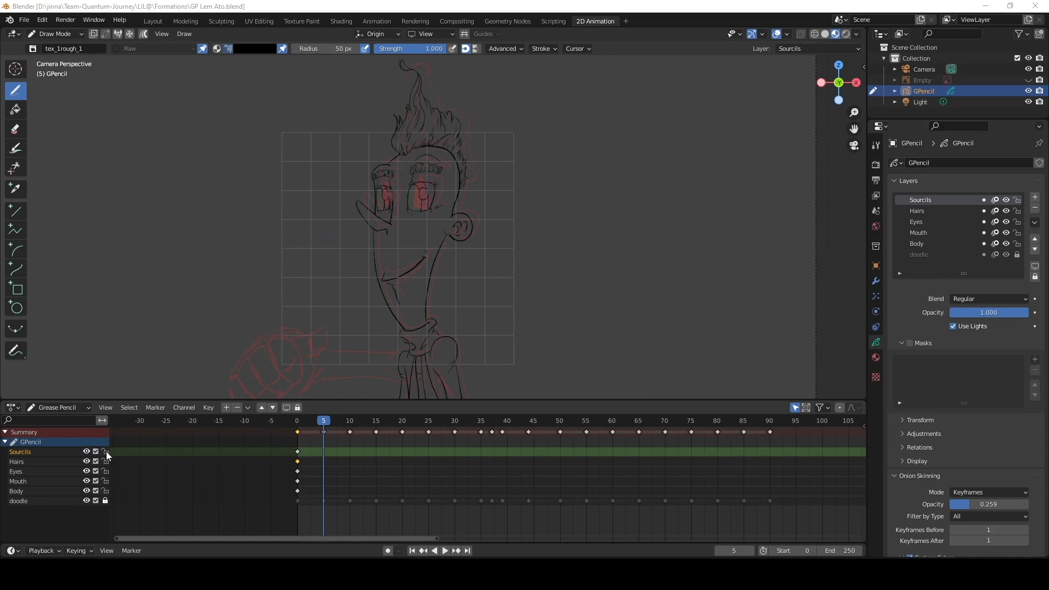
Unlock the doodle layer, switch to the Eraser Point tool and go back to frame 0.
left_click(105, 501)
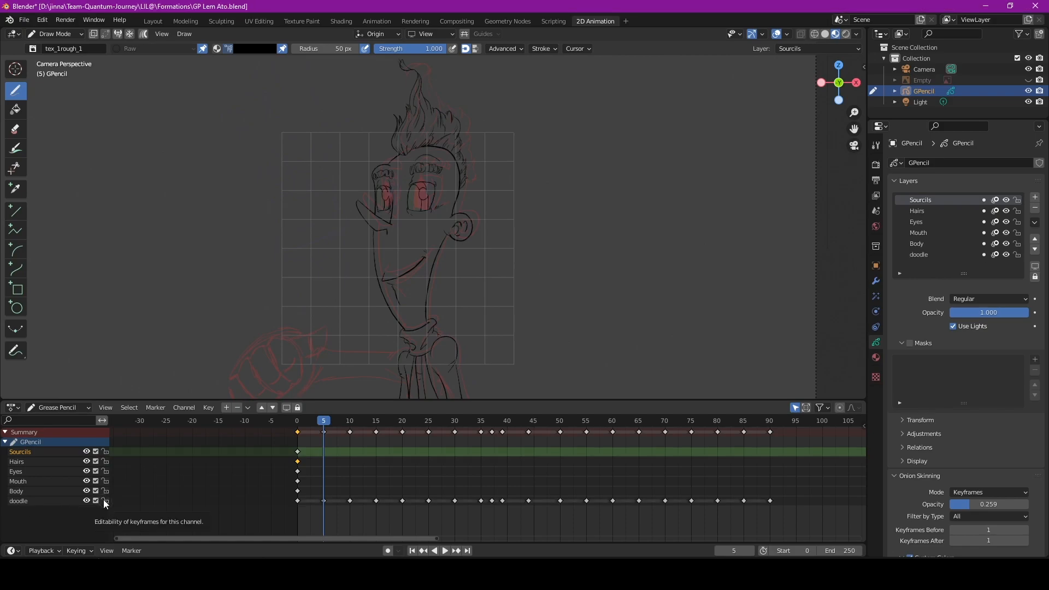
left_click(16, 129)
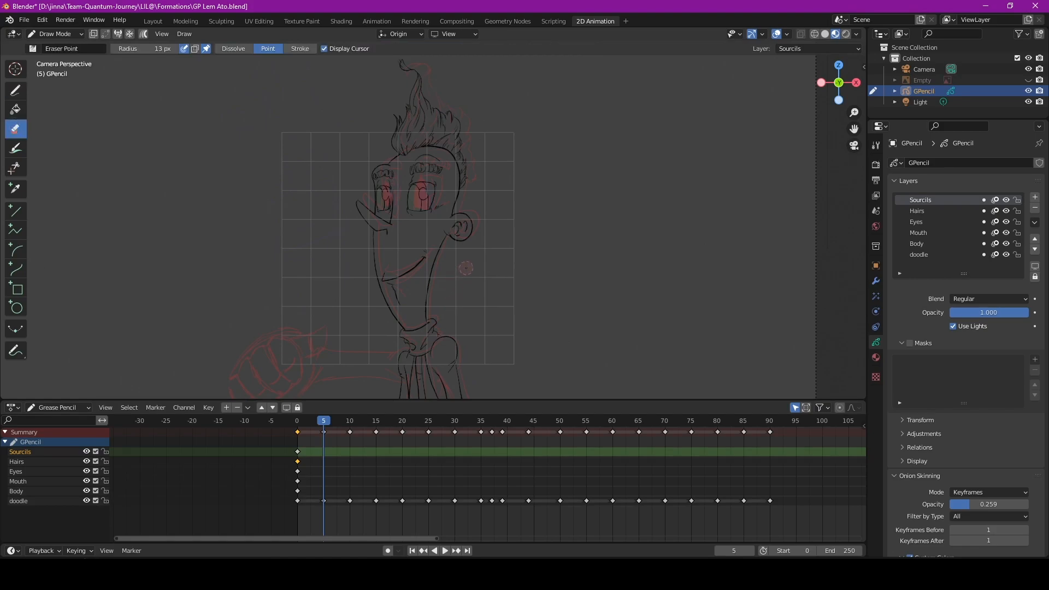
key("Left")
key("Left")
key("Left")
key("Left")
key("Left")
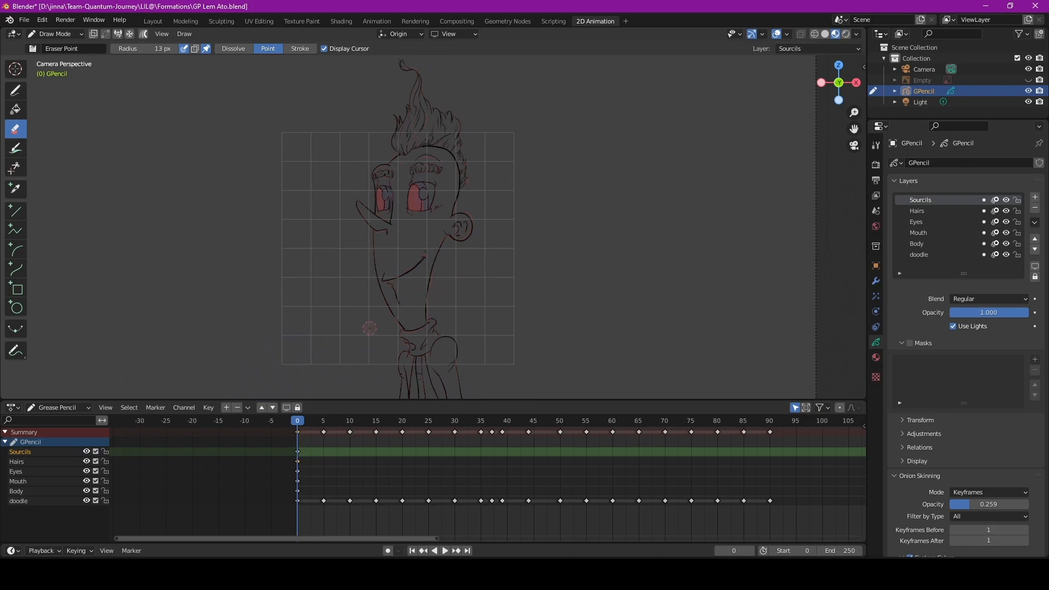
Try erasing parts of the jaw and neck lines at frame 0 and undo the erasing.
scroll(389, 321, "up", 5)
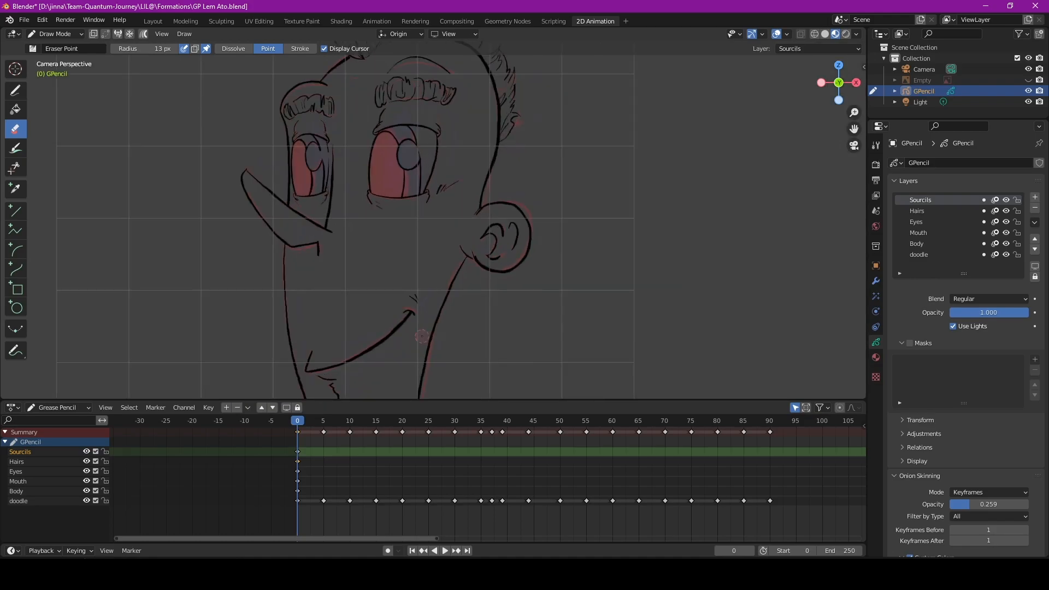
middle_click_drag(429, 339, 476, 157, "shift")
middle_click_drag(480, 232, 481, 199, "shift")
scroll(453, 205, "up", 3)
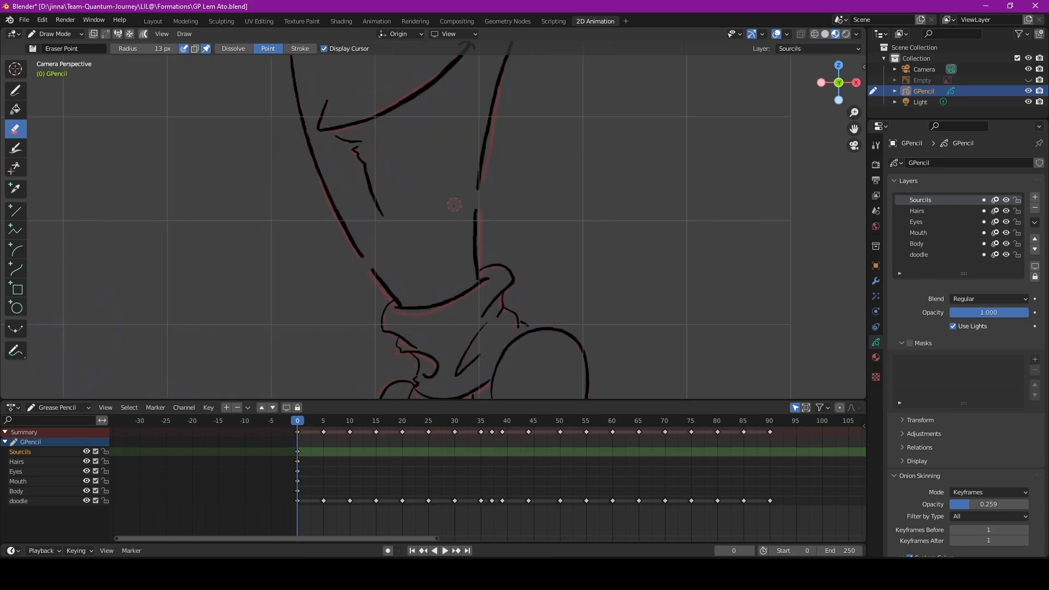
key("ctrl+z")
Lock the Sourcils, Hairs, Eyes, Mouth and Body layers, and unlock all five again.
left_click_drag(106, 452, 107, 492)
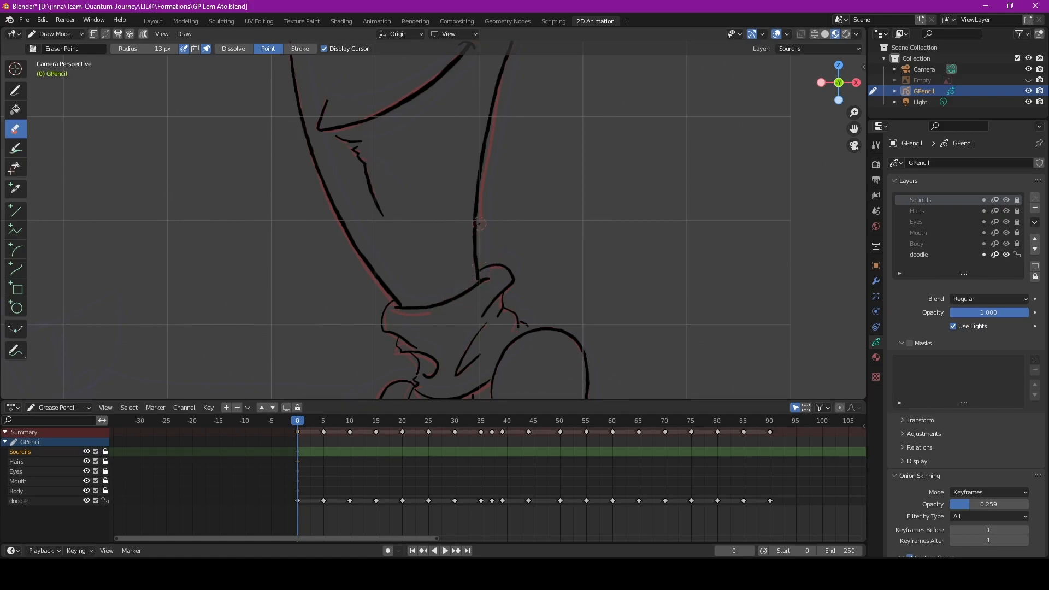
left_click(105, 452)
left_click(106, 461)
left_click(106, 472)
left_click(106, 480)
left_click(106, 491)
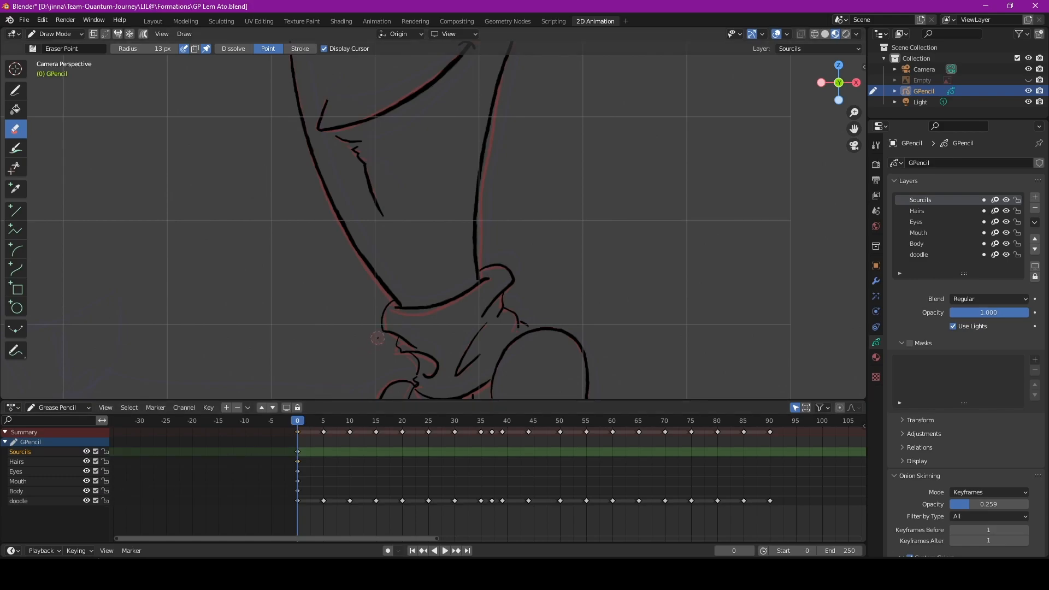
key("Home")
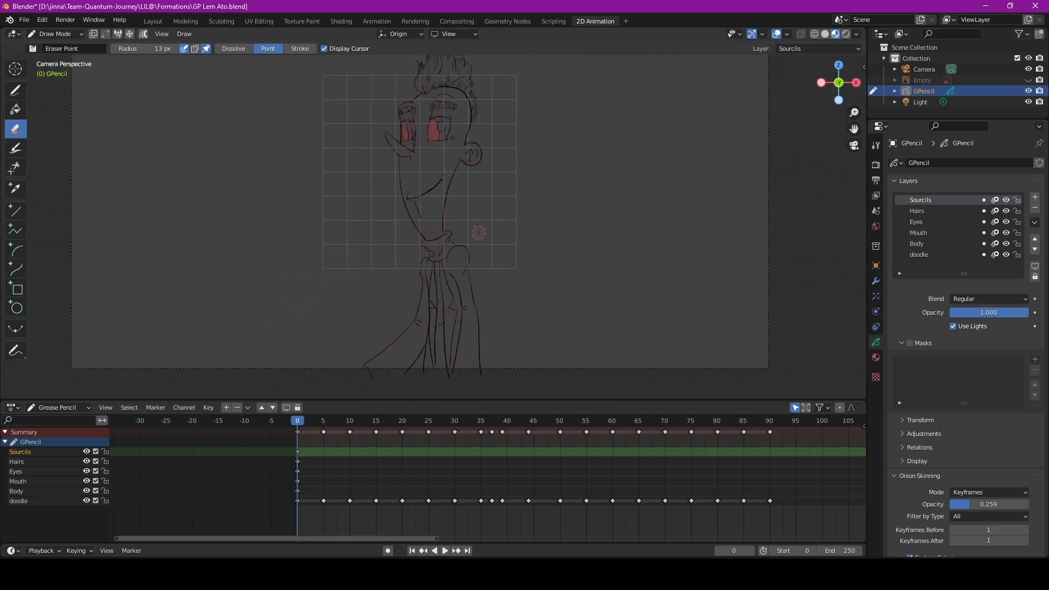
scroll(479, 233, "down", 1)
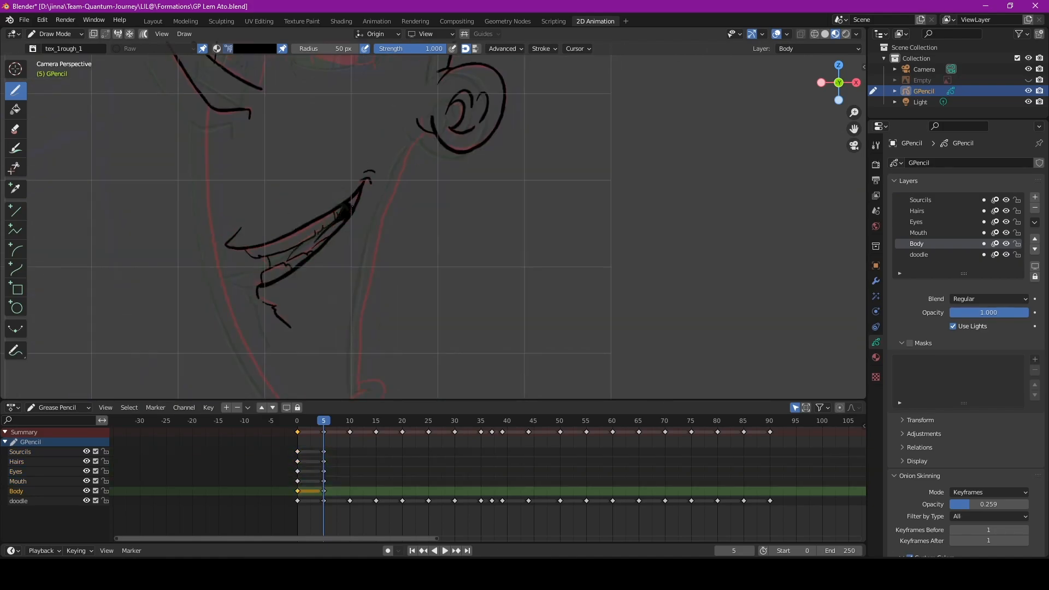
Undo the last strokes and ink the head and body outlines over the sketch on the Body layer at frame 5.
key("ctrl+z")
key("ctrl+z")
key("ctrl+z")
key("ctrl+z")
left_click_drag(204, 345, 385, 241)
left_click_drag(181, 249, 383, 112)
left_click_drag(361, 109, 322, 391)
left_click_drag(390, 110, 365, 384)
left_click_drag(369, 114, 407, 371)
left_click_drag(307, 307, 447, 242)
left_click_drag(431, 262, 333, 344)
left_click_drag(447, 242, 451, 250)
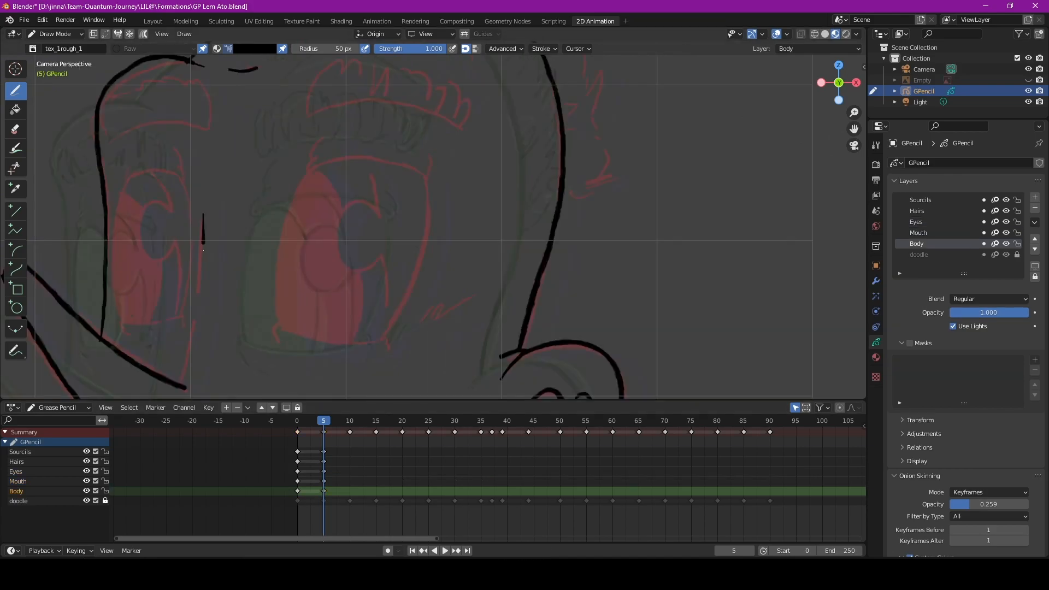
Ink the eyes, hair and eyebrows over the sketch at frame 5, each on its own layer.
left_click_drag(164, 241, 125, 328)
left_click_drag(306, 164, 404, 339)
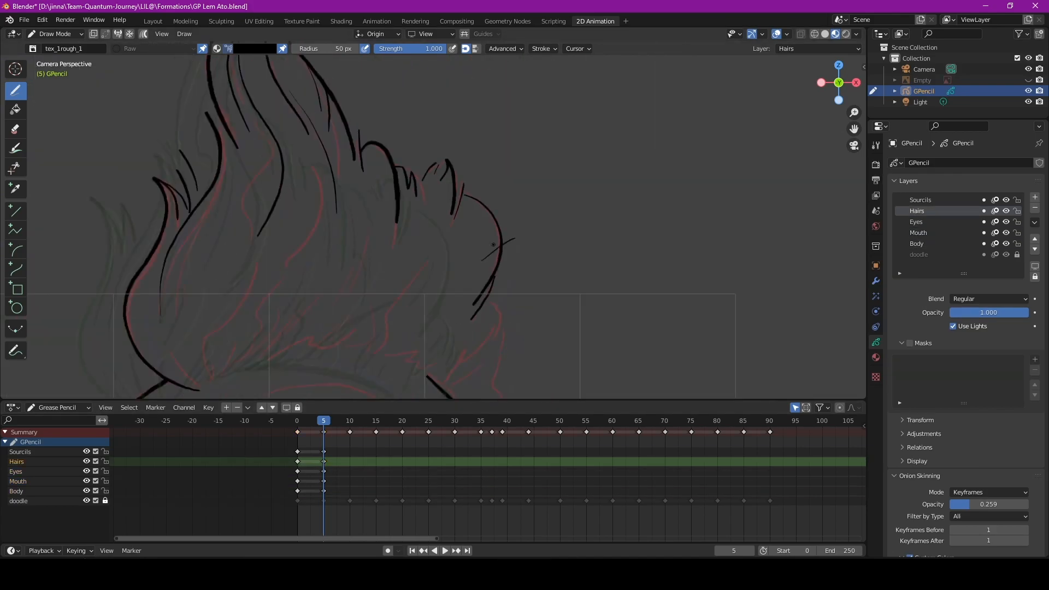
left_click_drag(218, 328, 355, 375)
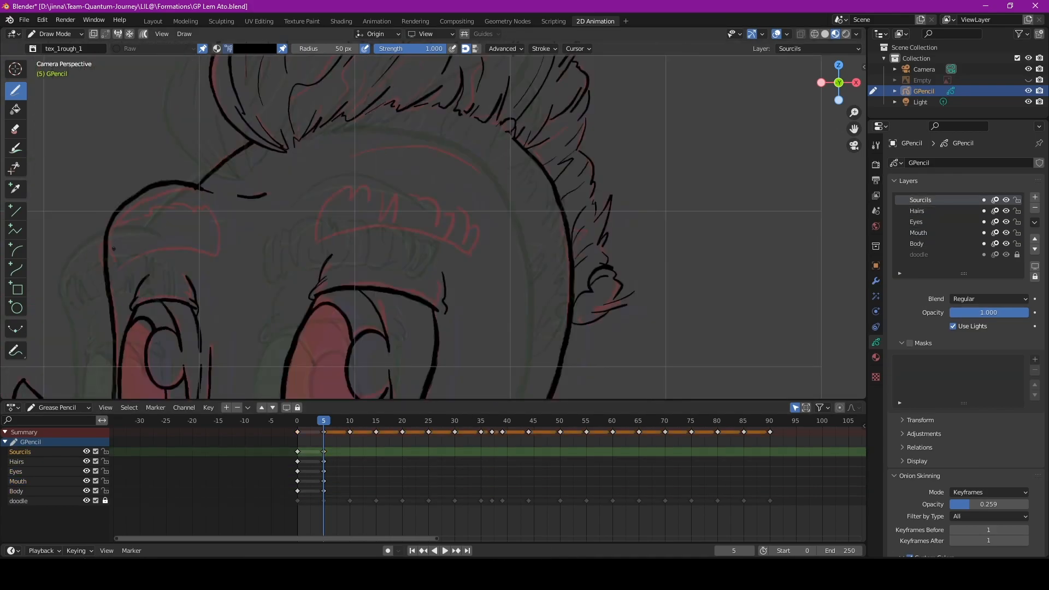
left_click_drag(377, 191, 476, 252)
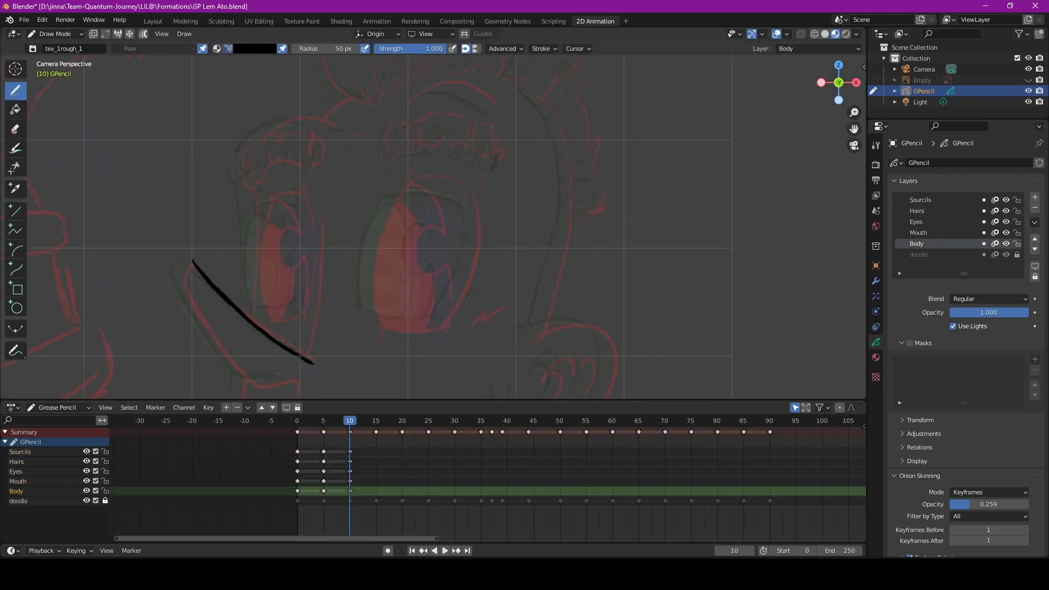
Ink the nose, head, raised hand and wristband on the Body layer and the eyes on the Eyes layer at frame 10.
left_click_drag(188, 265, 306, 350)
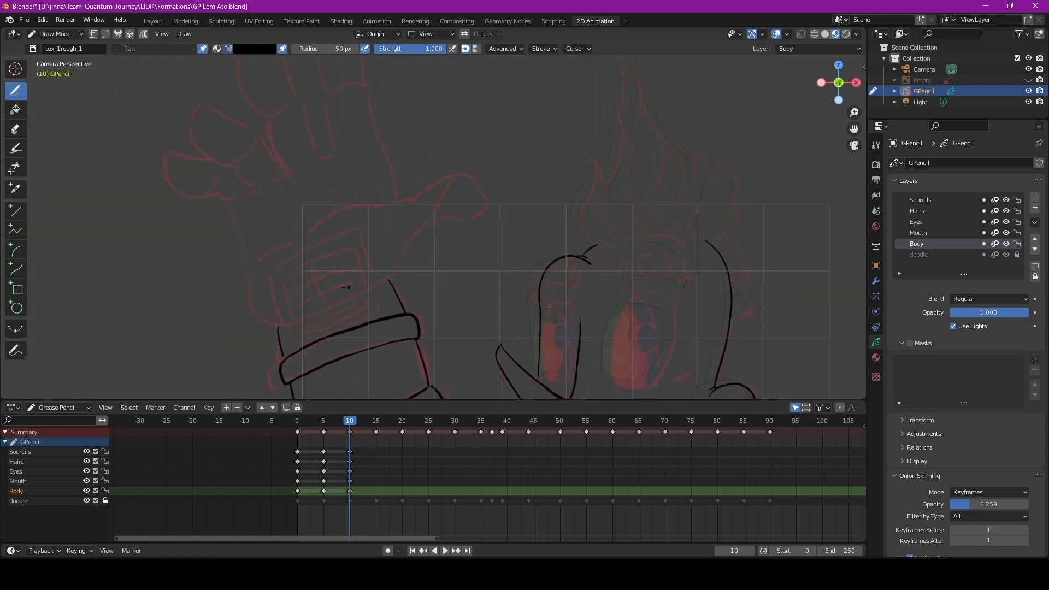
left_click_drag(348, 287, 295, 323)
left_click_drag(383, 180, 481, 273)
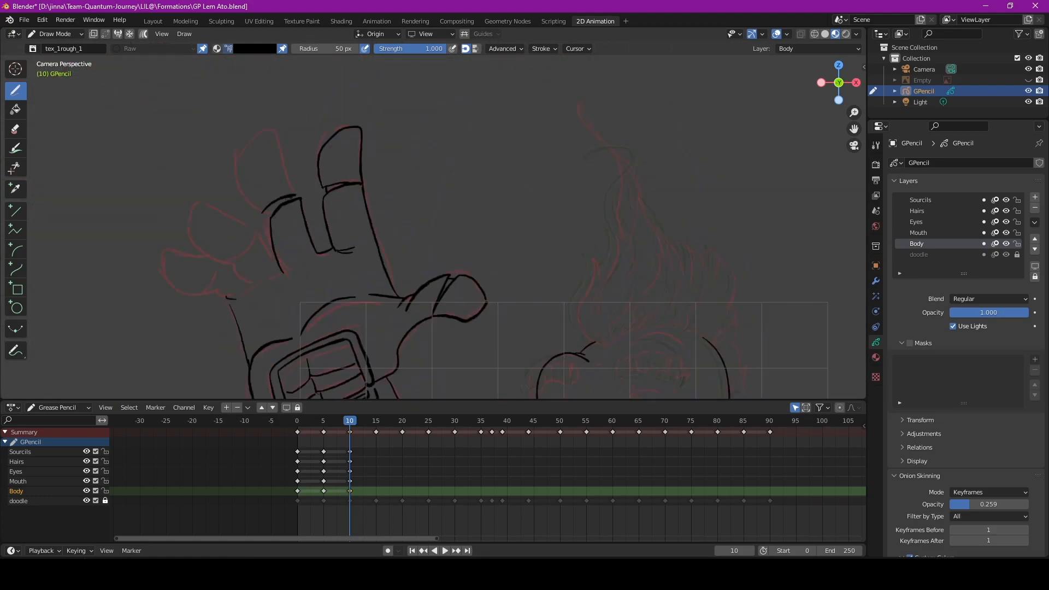
left_click_drag(246, 142, 175, 284)
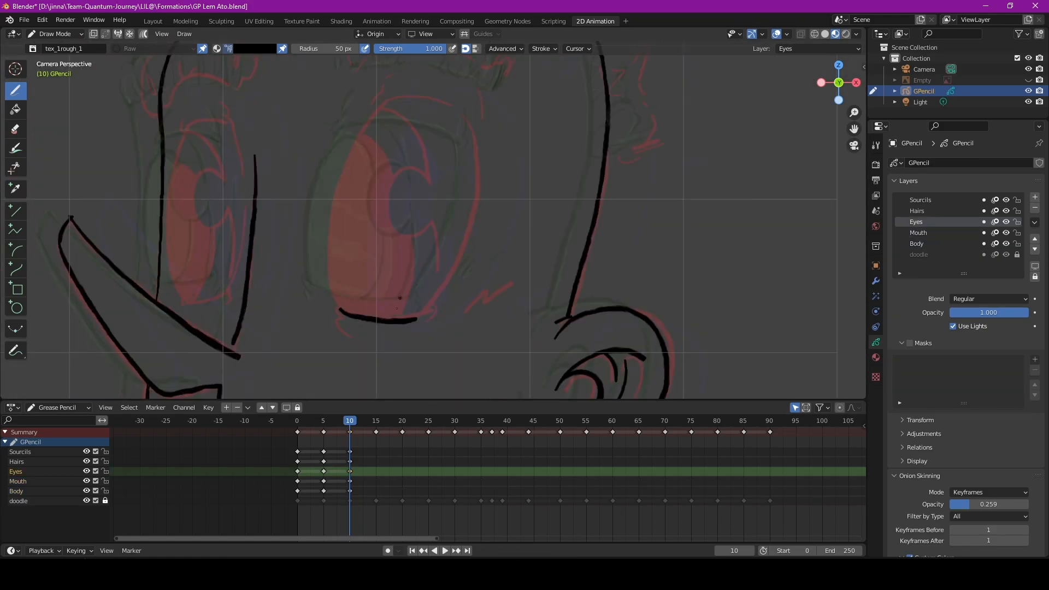
left_click_drag(437, 109, 355, 300)
left_click_drag(224, 137, 188, 284)
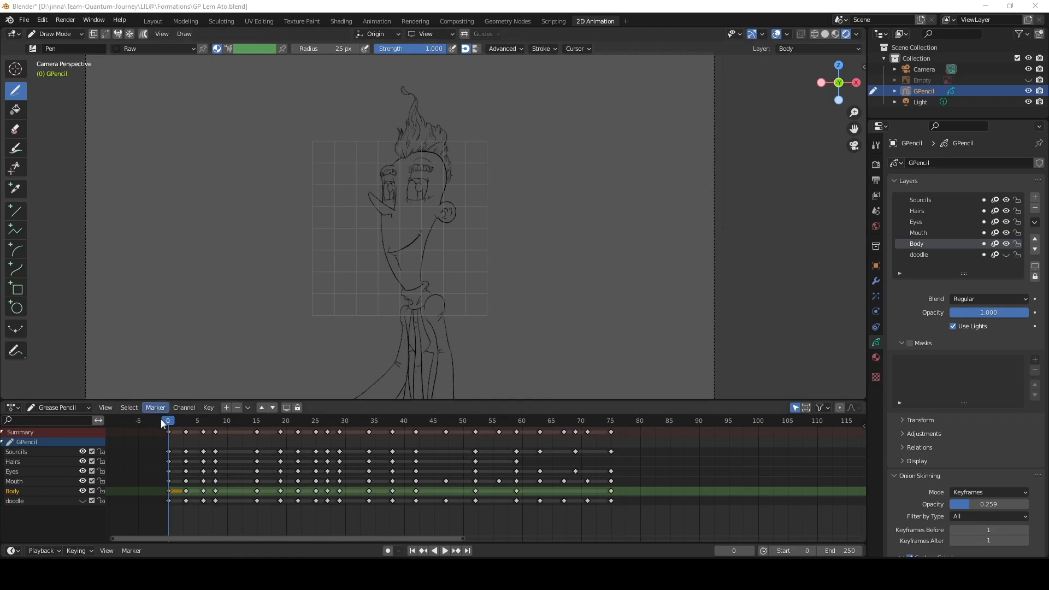
Play the inked animation to check its motion and return to frame 0.
key("space")
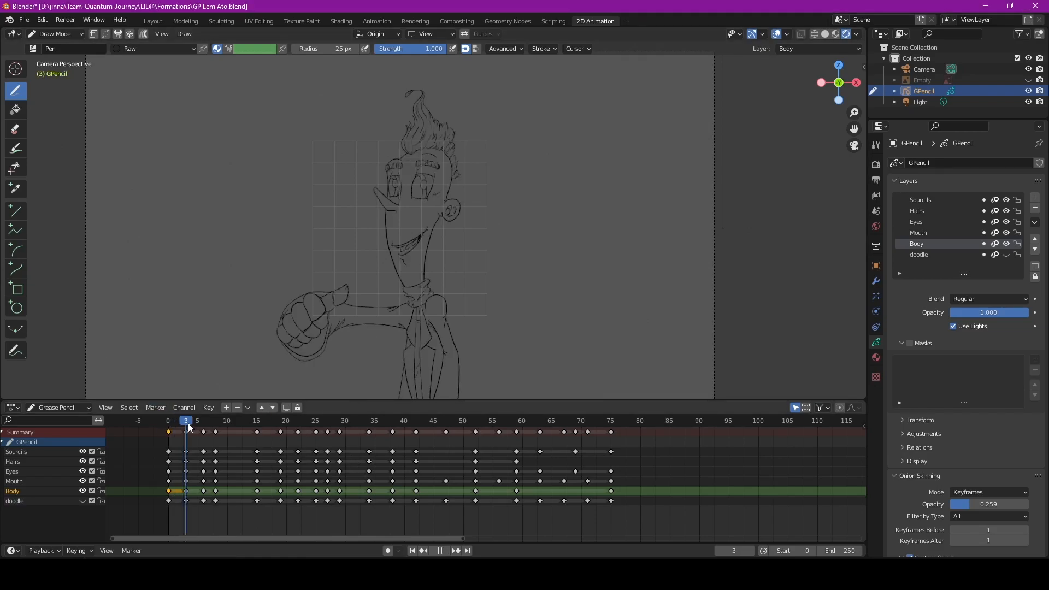
mouse_move(216, 433)
left_mouse_down()
mouse_move(612, 498)
mouse_move(165, 481)
left_mouse_up()
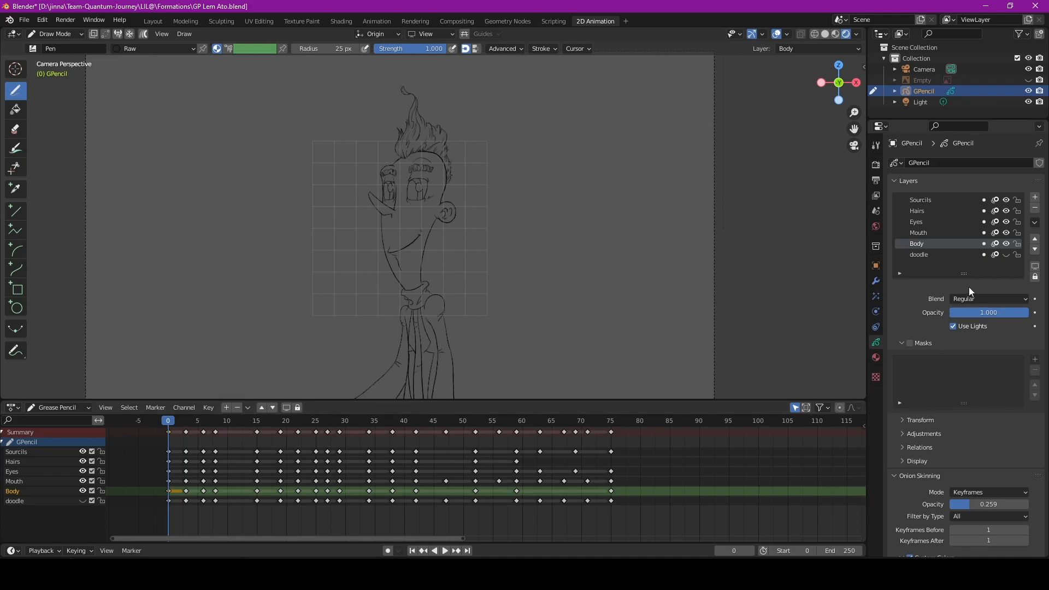
Add three new grease pencil layers above the Sourcils layer.
left_click(1002, 201)
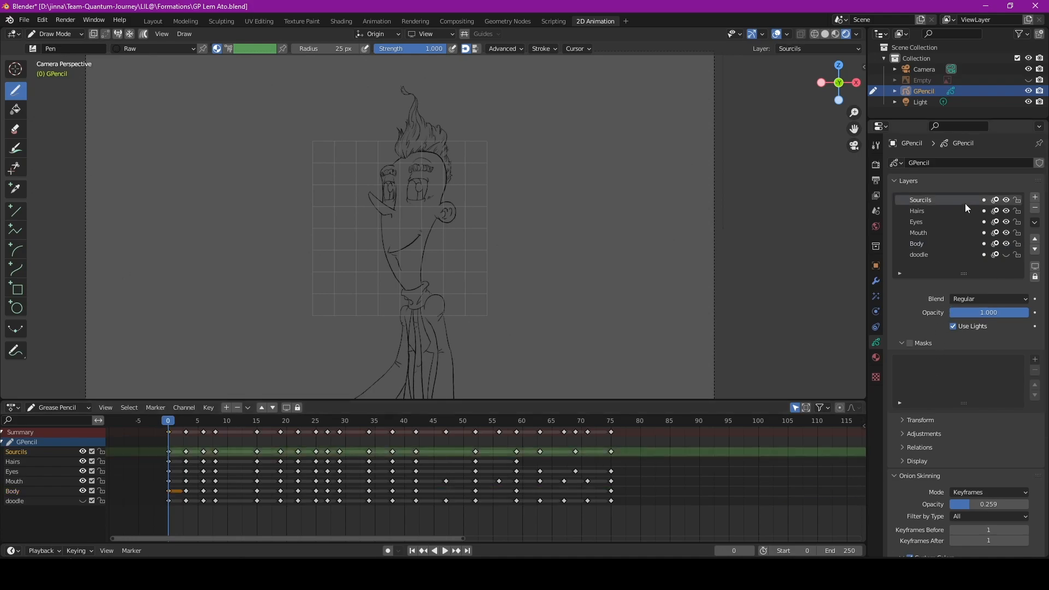
left_click(1035, 197)
left_click(1036, 198)
left_click(1035, 197)
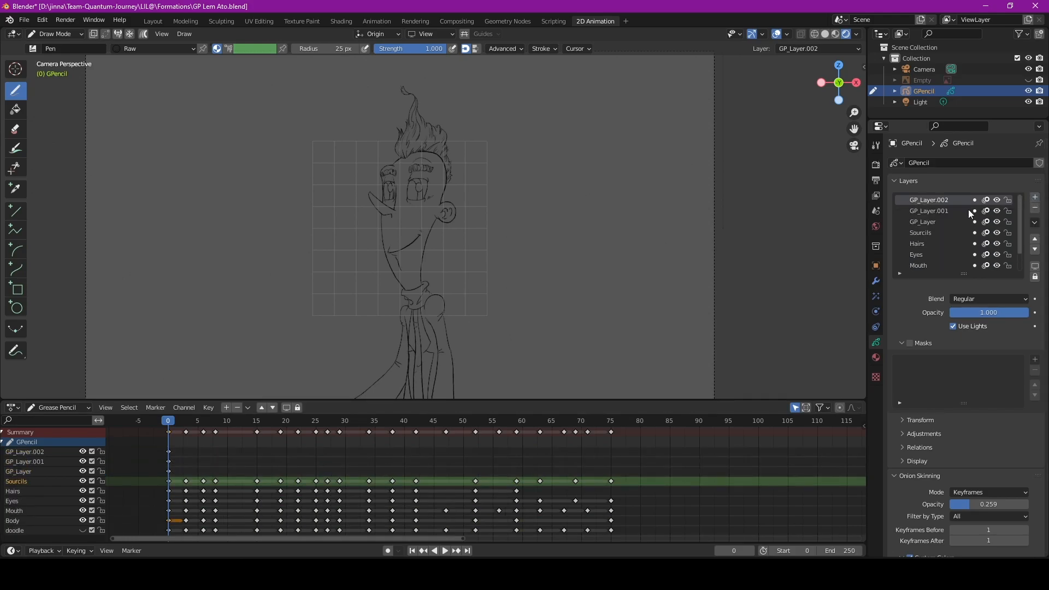
Rename the three new layers, from lowest to highest, as Colors, Shadow and Light.
left_click(933, 222)
double_click(933, 221)
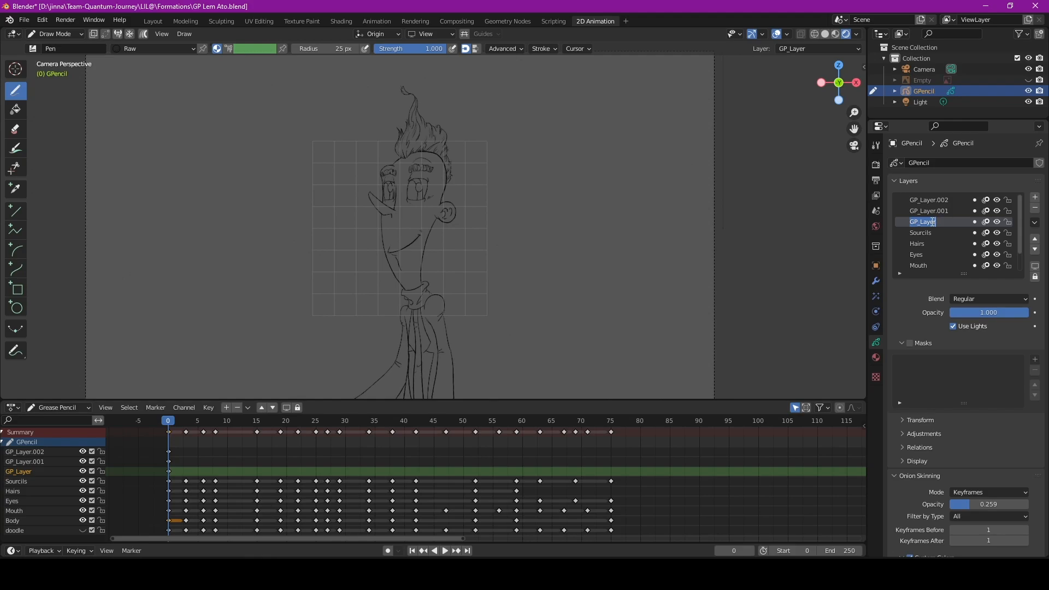
type("Colors")
key("Return")
left_click(927, 212)
type("S")
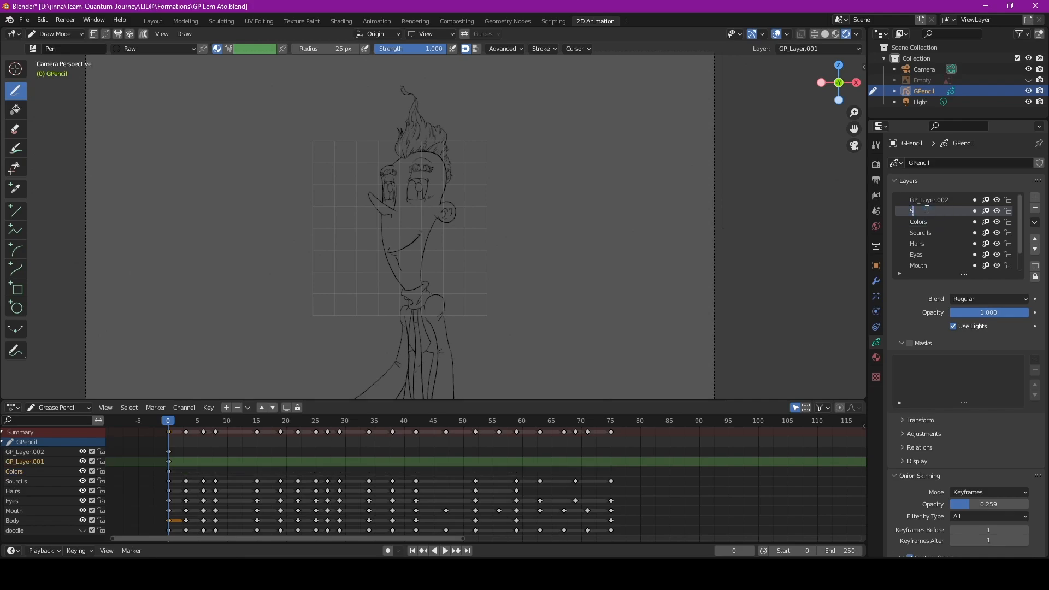
type("hadow")
double_click(944, 200)
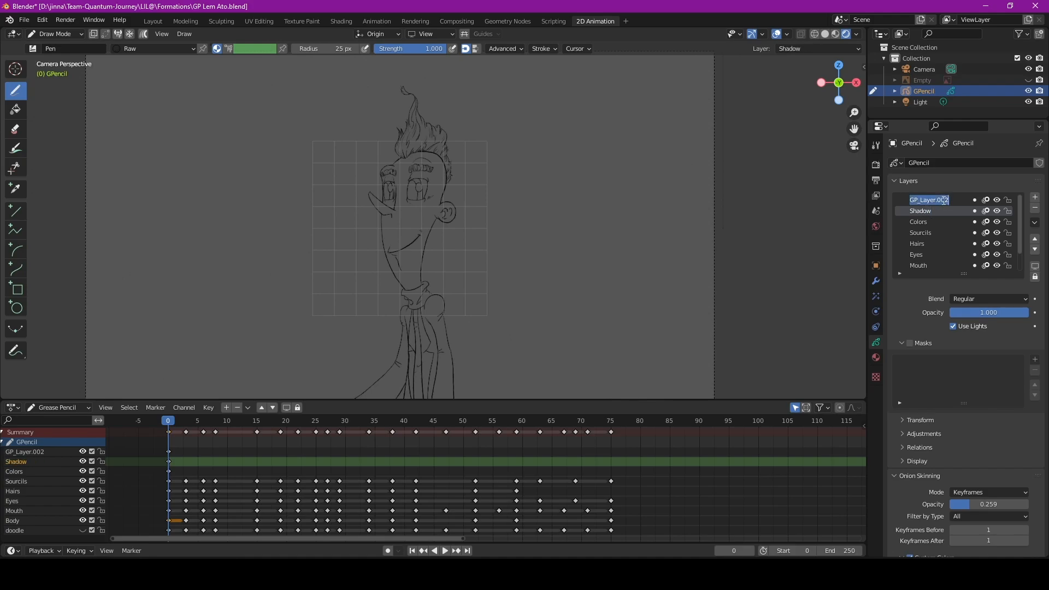
type("Light")
key("Return")
Enlarge the layer list and move the Colors layer down to sit directly above the doodle layer.
left_click_drag(964, 274, 965, 332)
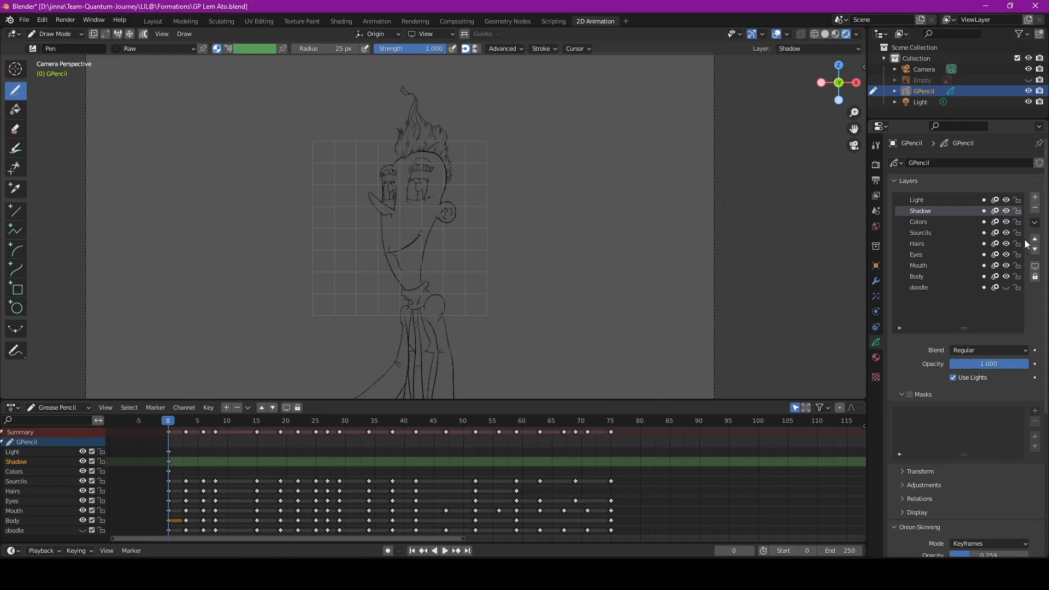
left_click(939, 222)
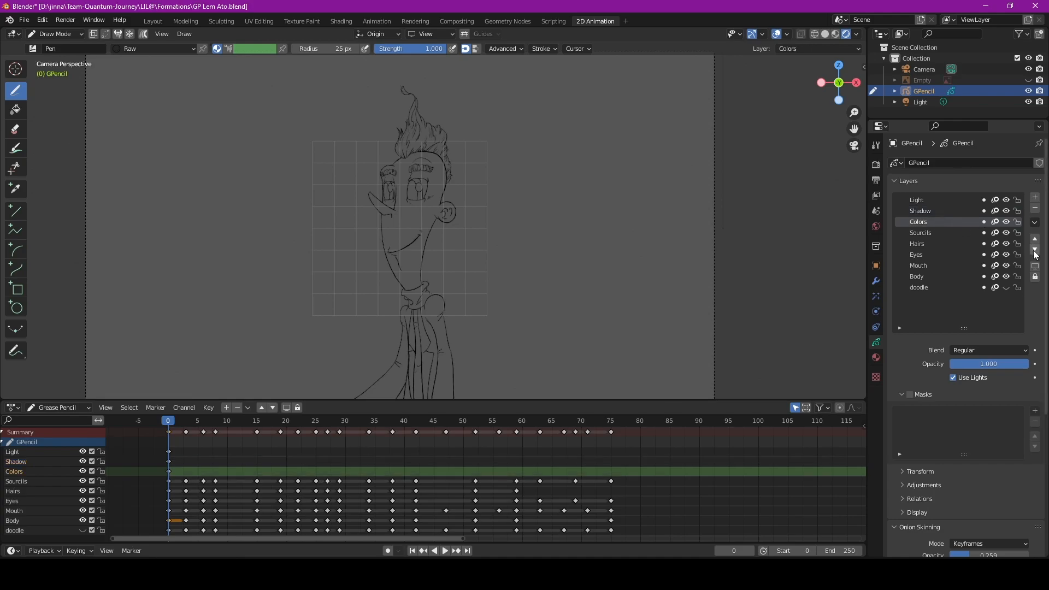
left_click(1035, 250)
left_click(1035, 249)
left_click(1036, 249)
left_click(1036, 251)
left_click(1035, 251)
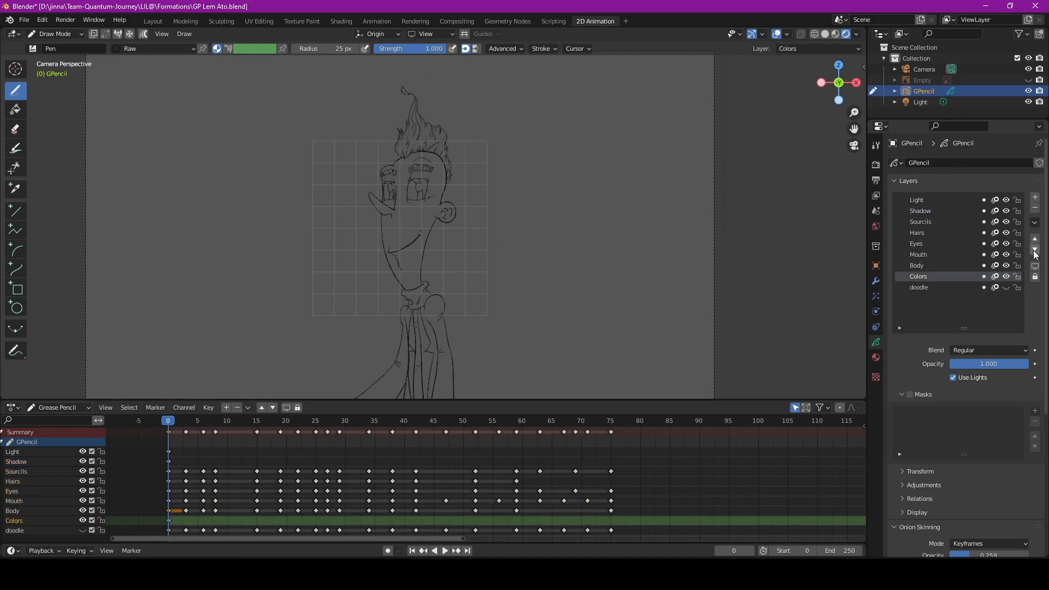
Move the Shadow layer down between the Body and Colors layers.
left_click(945, 211)
left_click(1035, 251)
left_click(1035, 251)
left_click(1035, 251)
left_click(1035, 251)
left_click(1035, 251)
Move the Light layer down between the Body and Shadow layers.
left_click(938, 199)
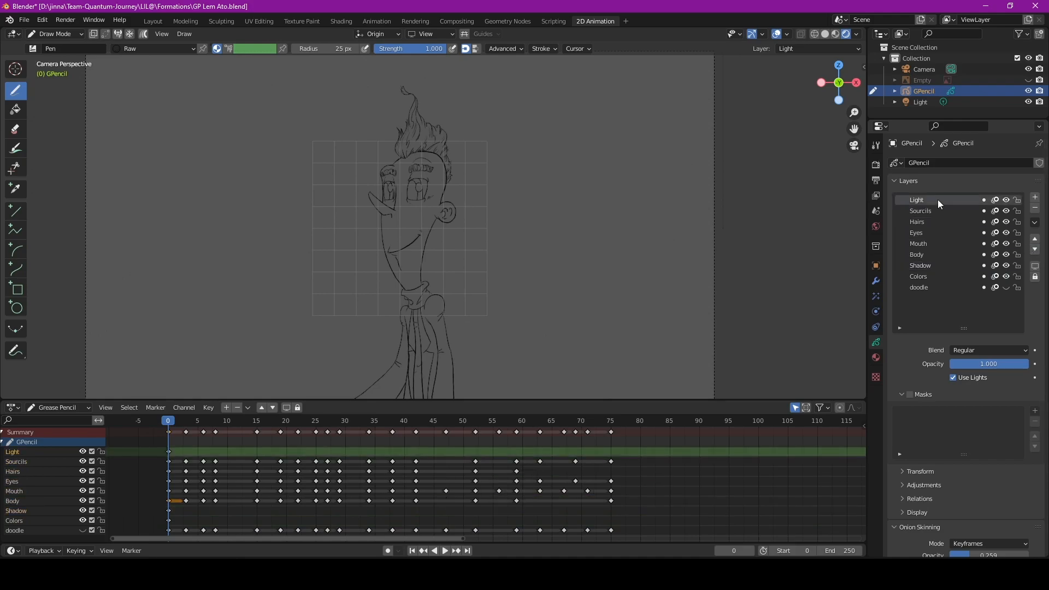
left_click(1035, 251)
left_click(1036, 251)
left_click(1035, 251)
left_click(1035, 251)
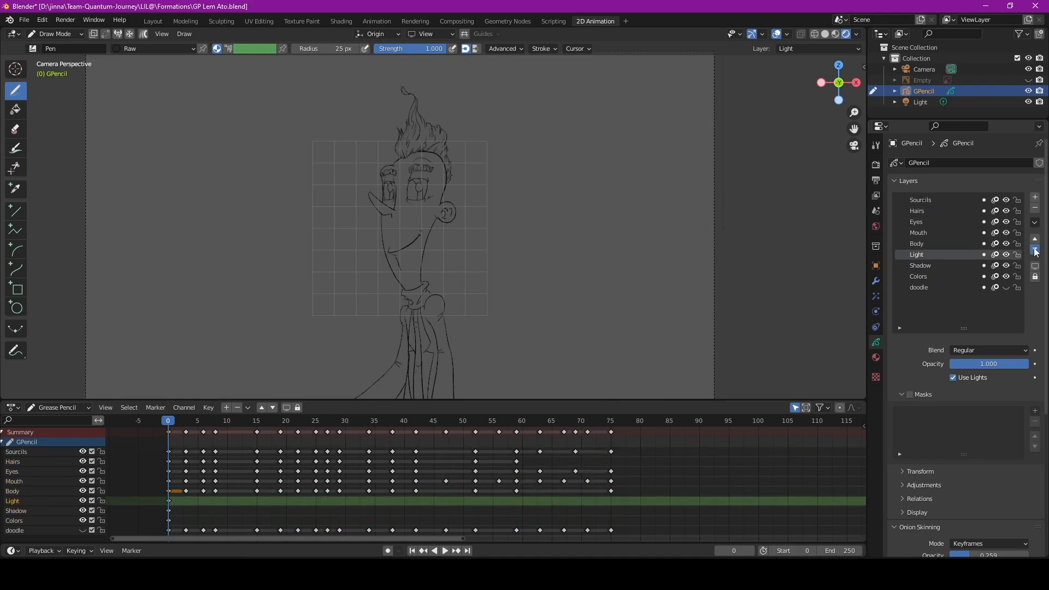
left_click(1035, 251)
left_click(1037, 240)
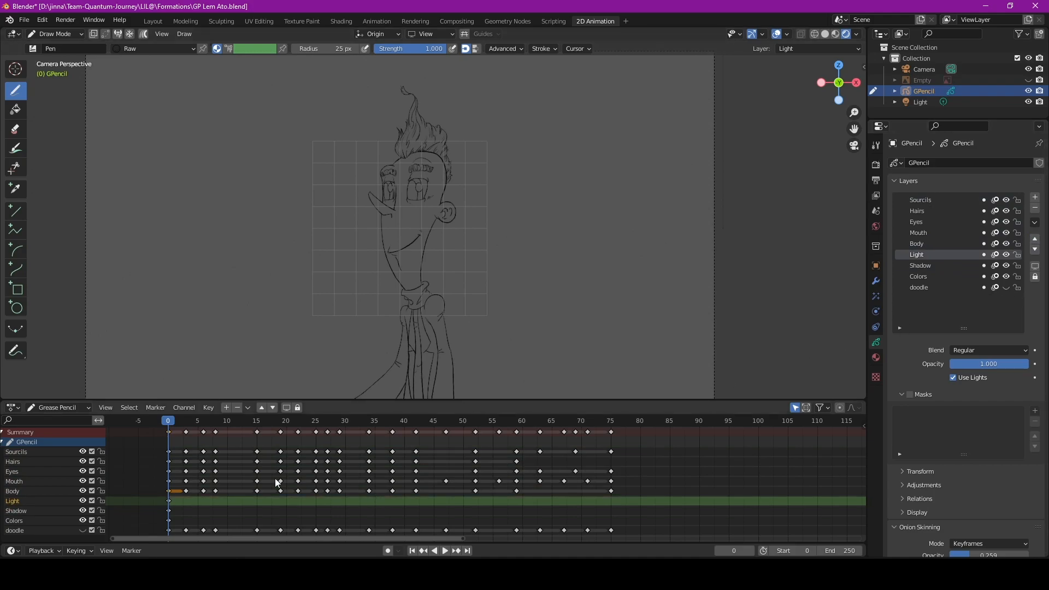
Make the Colors layer active and add a new grease pencil material named Green.
left_click(169, 522)
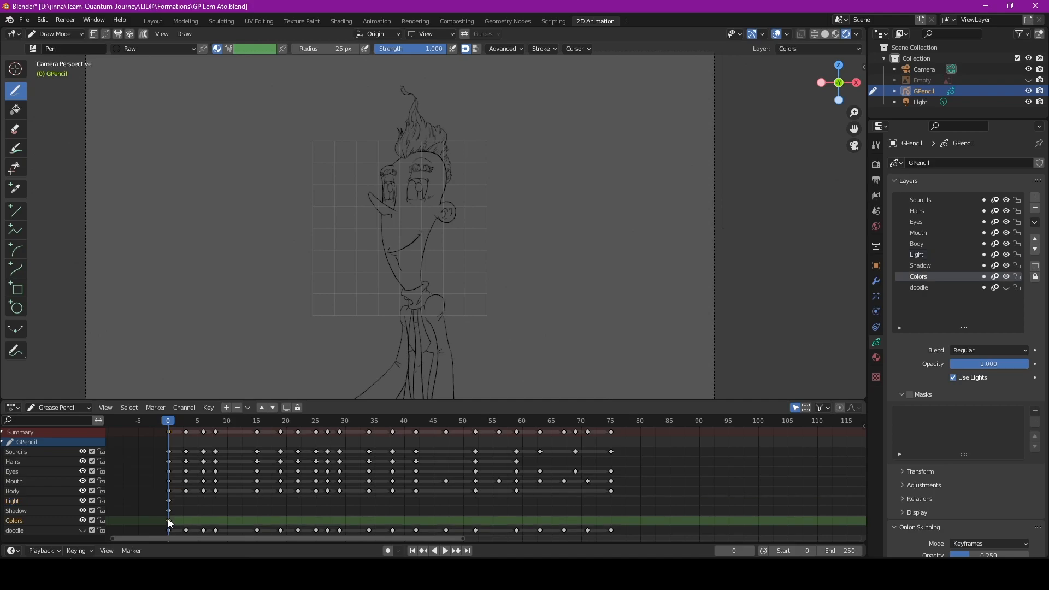
left_click(876, 358)
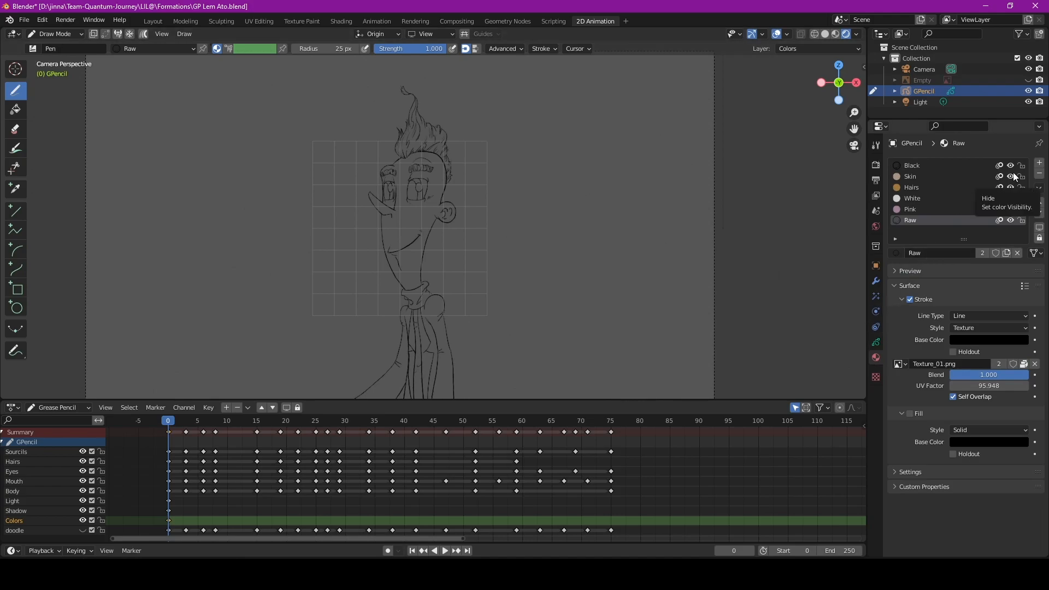
left_click(1041, 164)
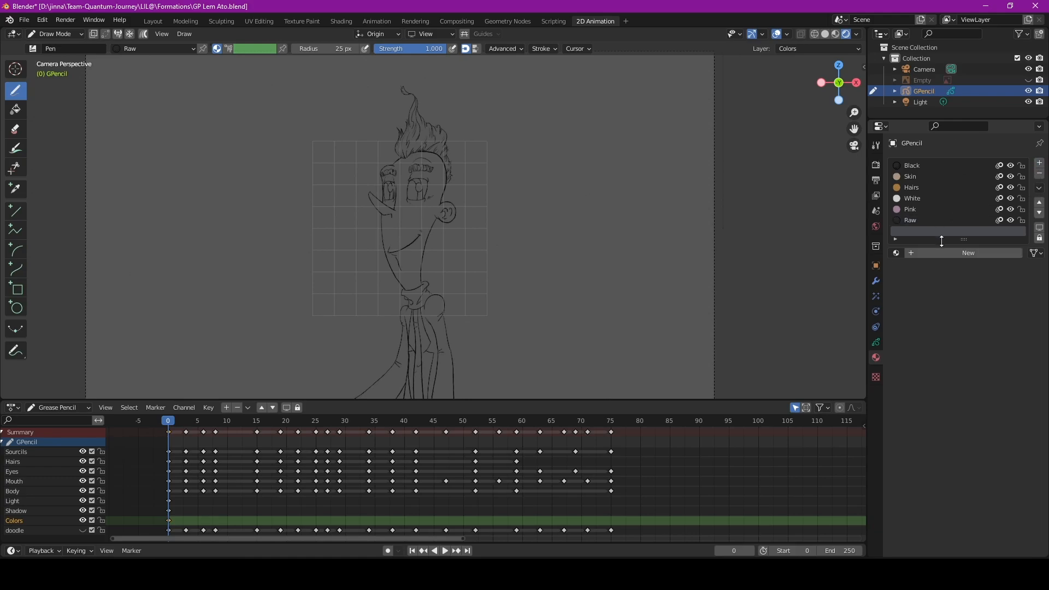
left_click(968, 253)
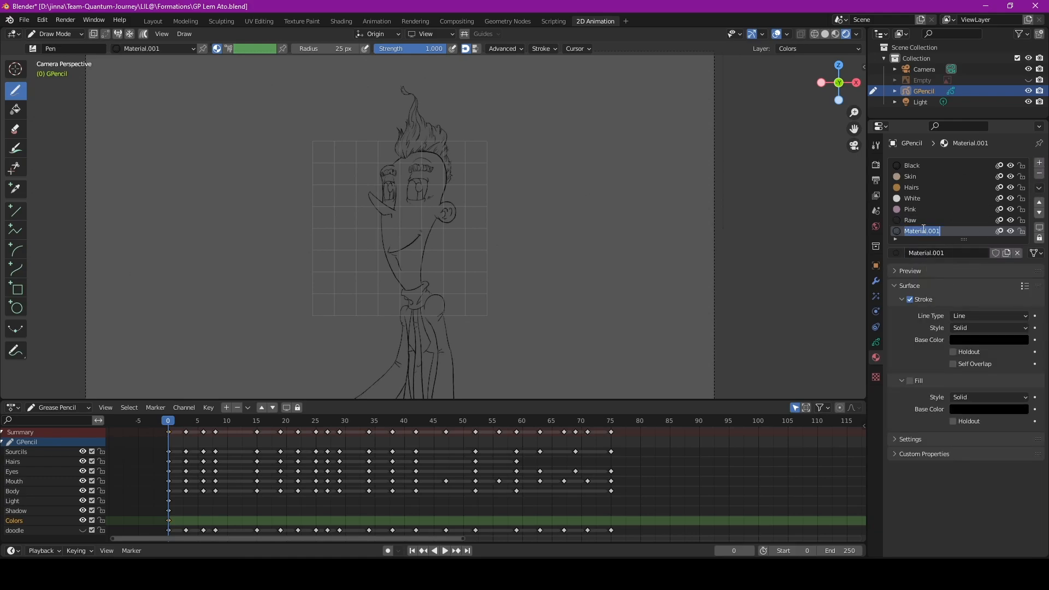
type("Green")
key("Return")
Disable the Green material's stroke, enable its fill, and set the fill base color to a medium green.
left_click(911, 299)
left_click(910, 381)
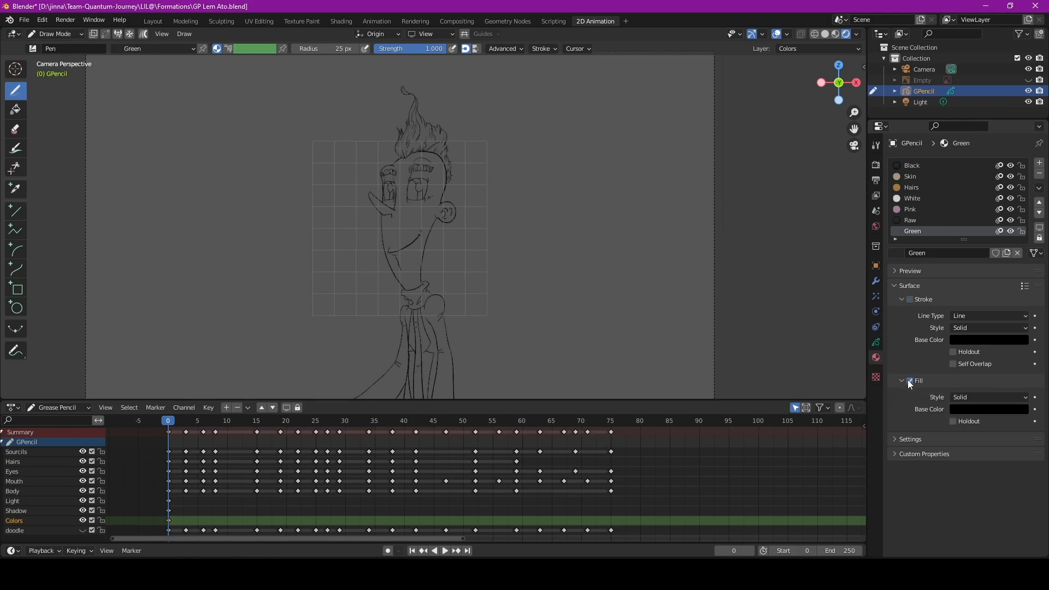
left_click(985, 410)
left_click(1020, 300)
left_click_drag(1020, 299, 1023, 275)
left_click_drag(968, 294, 950, 292)
left_click_drag(1020, 270, 1020, 287)
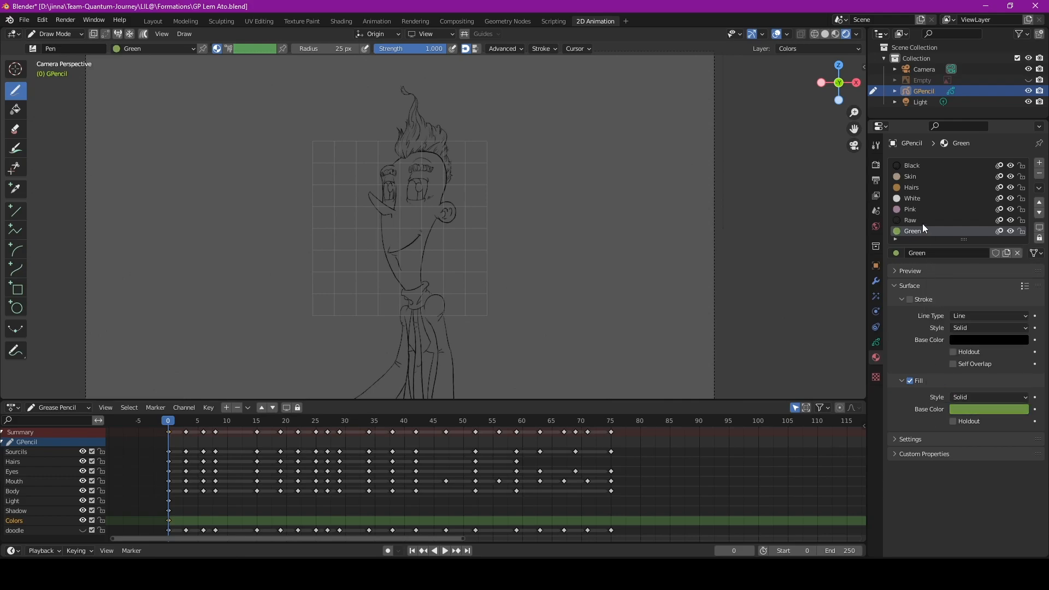
Darken the White material's fill base color to a light grey.
left_click(913, 200)
left_click(992, 409)
left_click_drag(1020, 256, 1020, 270)
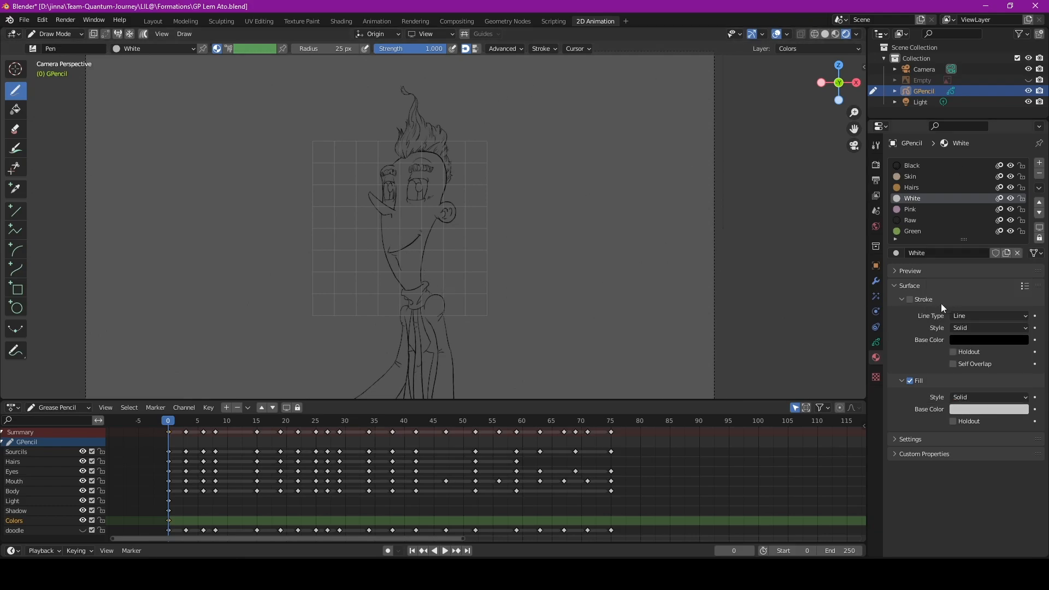
Enable masks on the Shadow layer and add Colors as its mask layer.
left_click(876, 344)
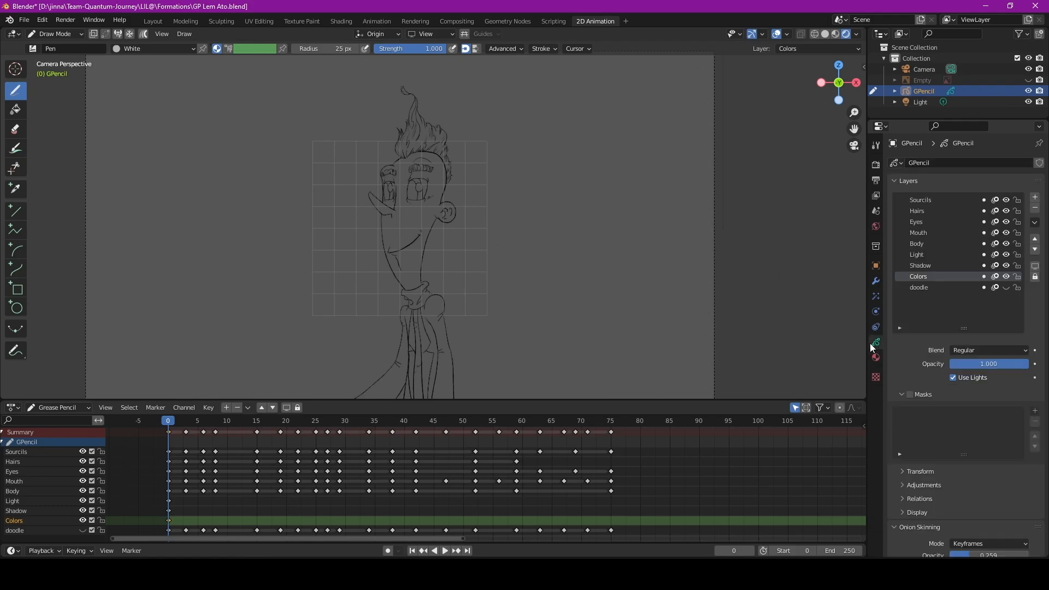
left_click(922, 267)
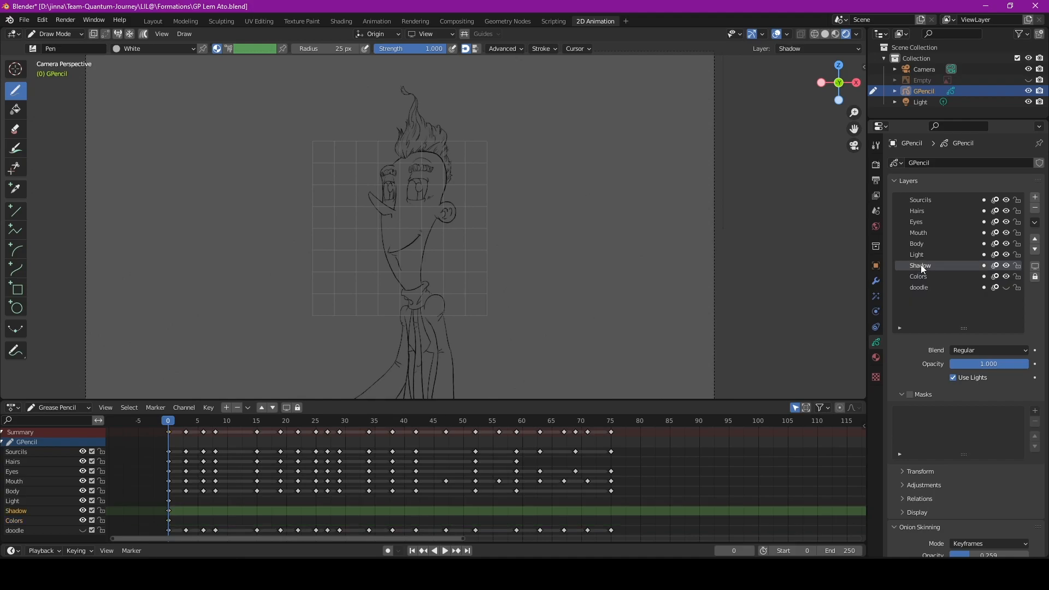
left_click(910, 395)
left_click(1036, 412)
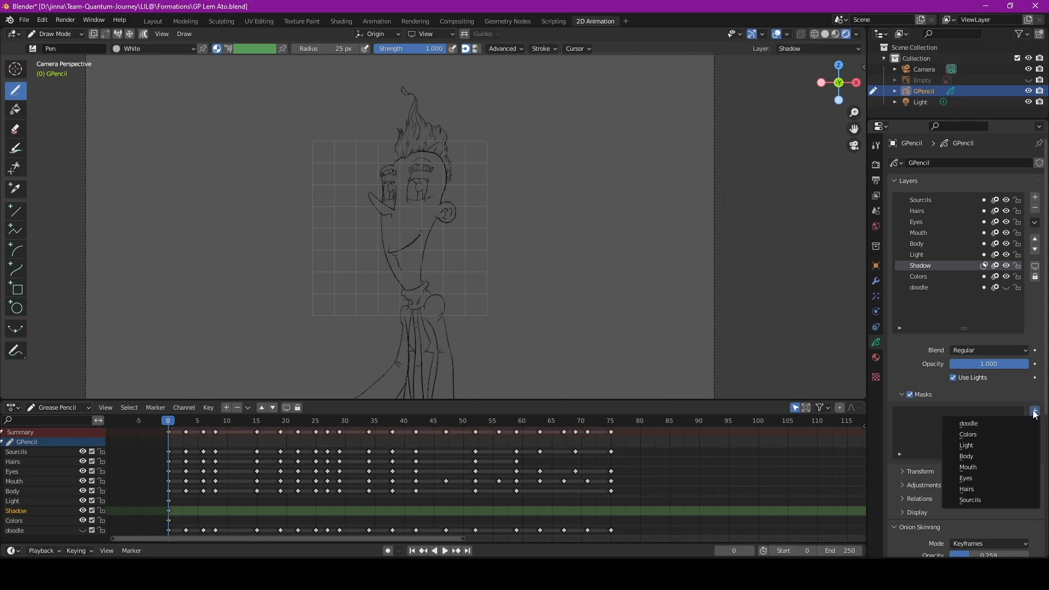
left_click(1006, 435)
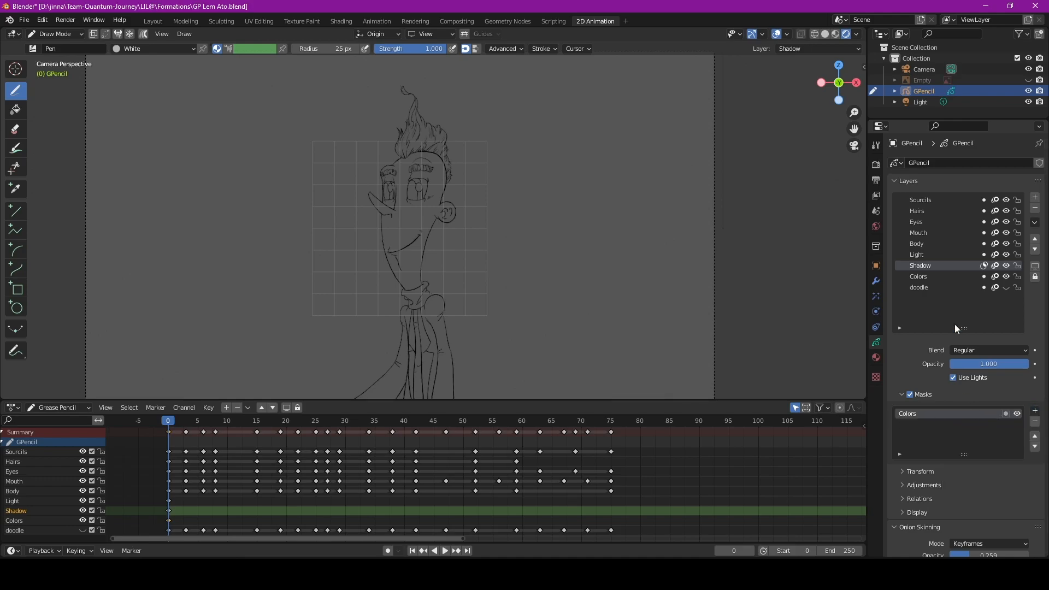
Enable masks on the Light layer and add Colors as its mask layer.
left_click(939, 254)
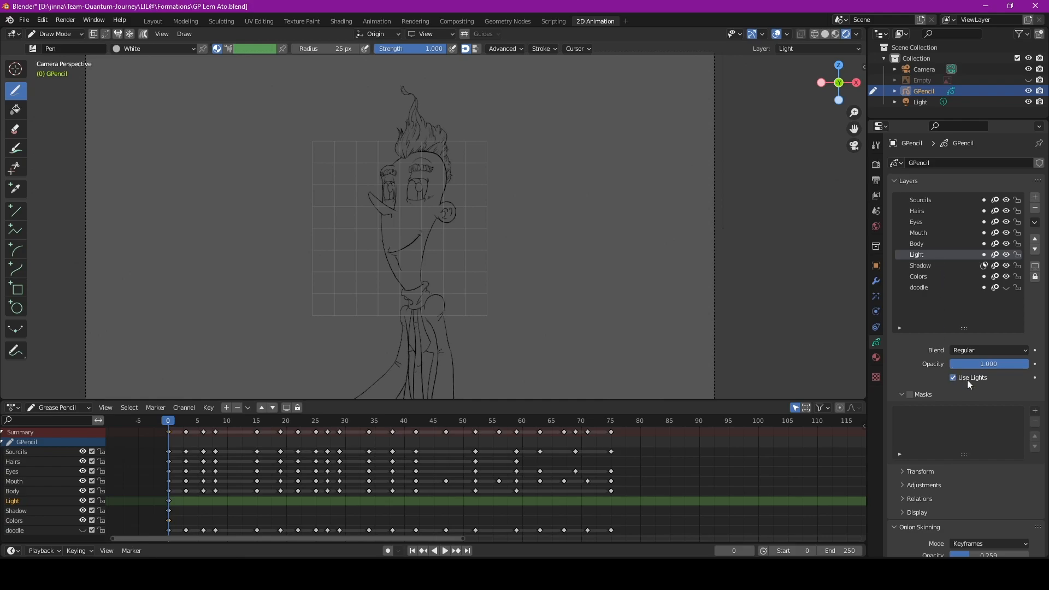
left_click(910, 395)
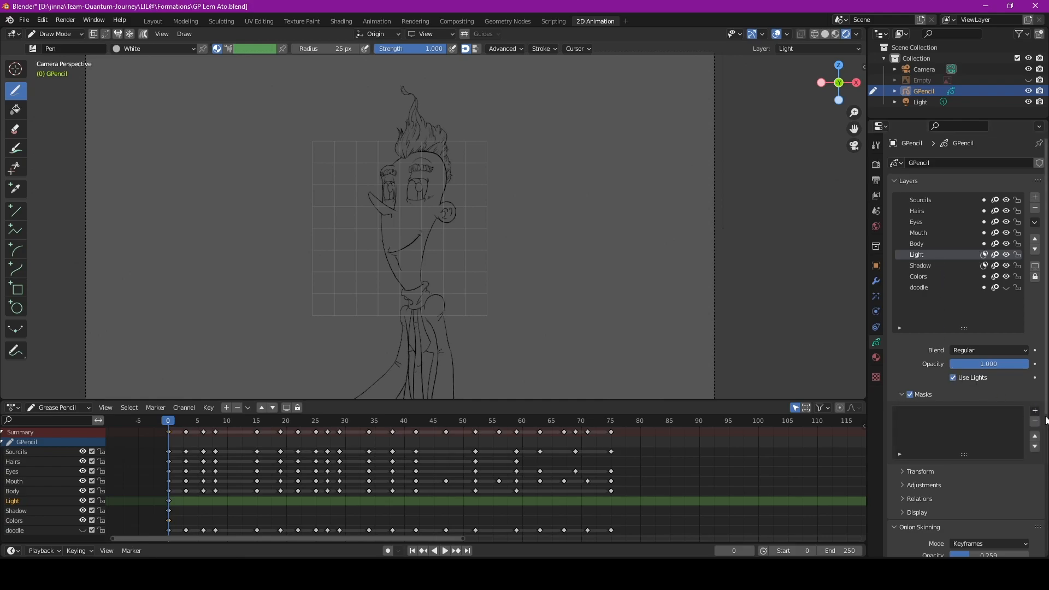
left_click(1035, 411)
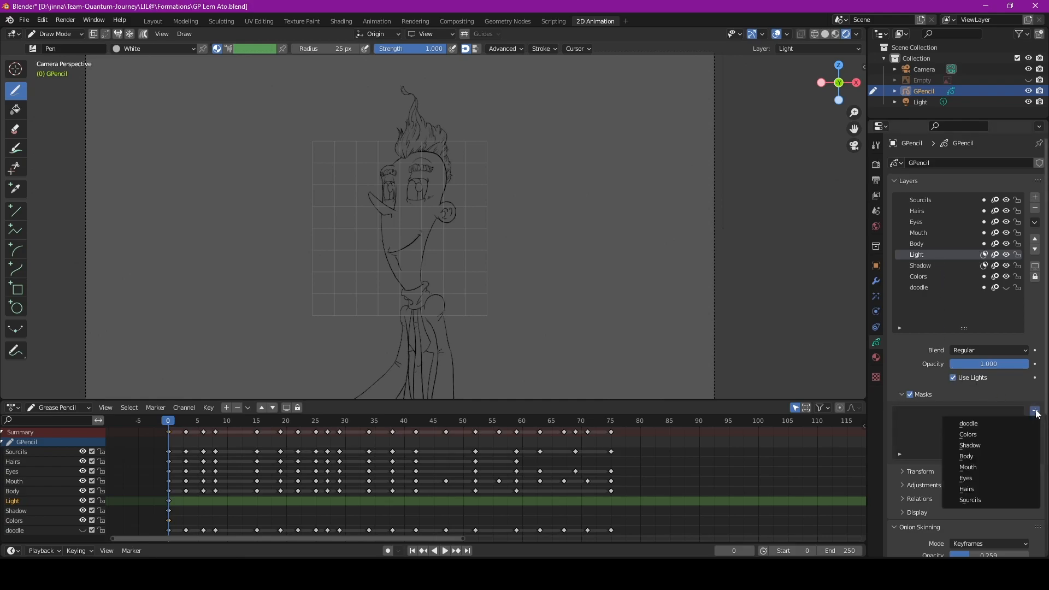
left_click(995, 434)
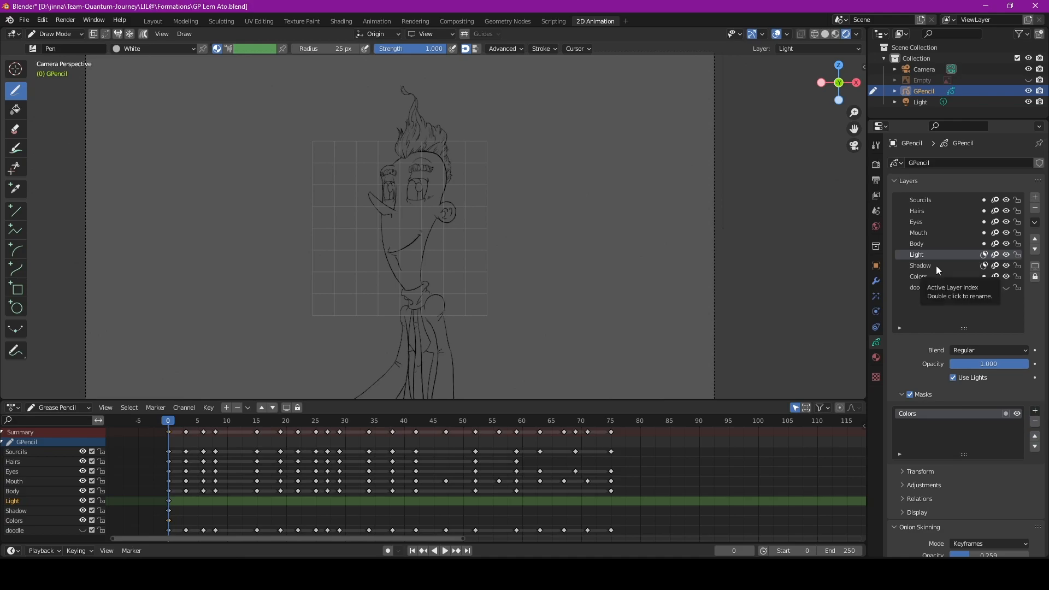
Draw a filled shape over the character's cheek on the Colors layer at frame 0 using the Skin material.
left_click(923, 277)
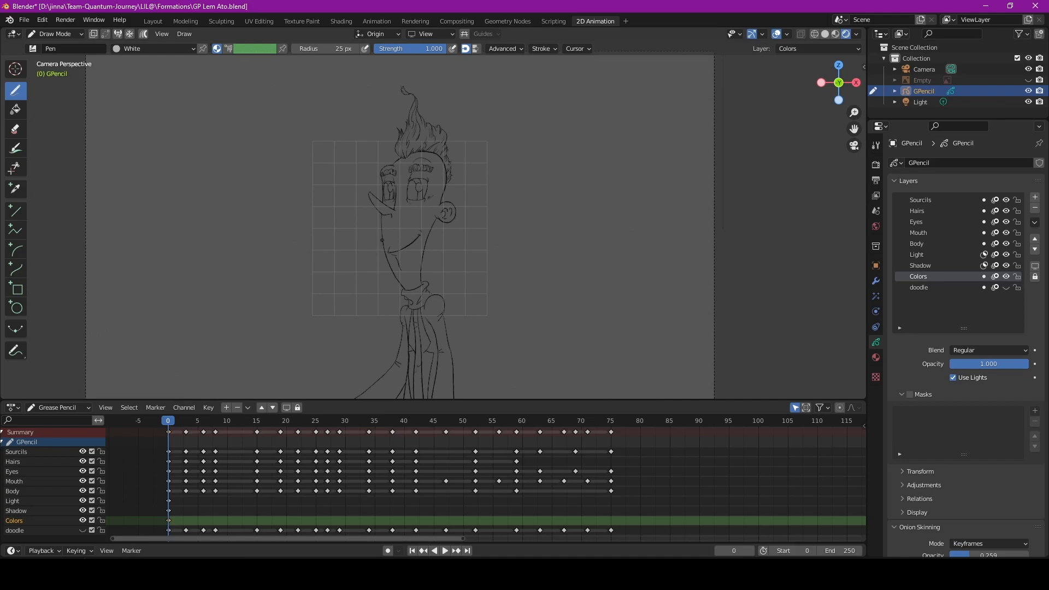
scroll(382, 241, "up", 2)
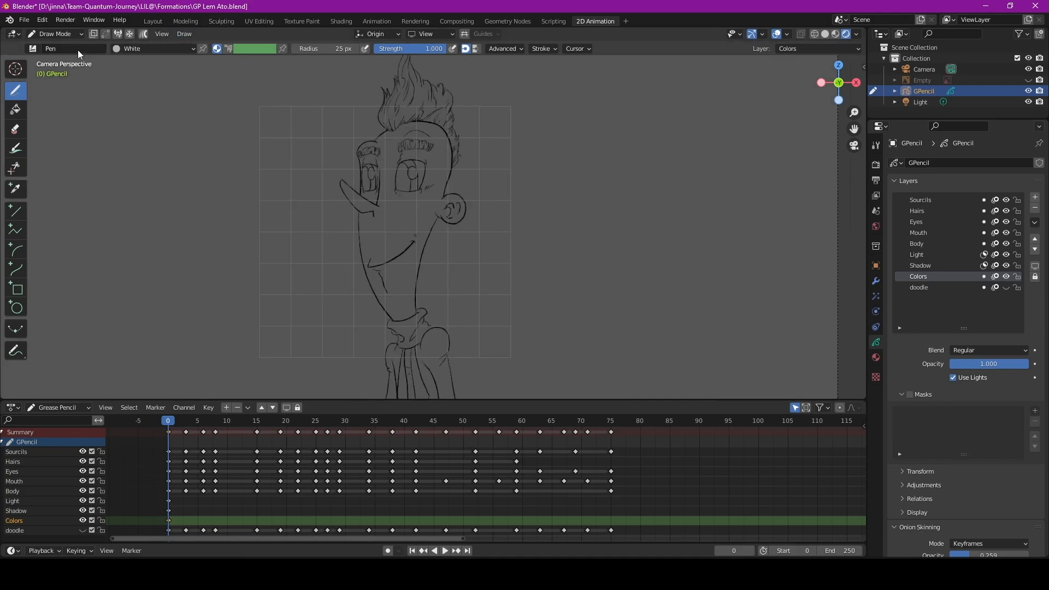
left_click(137, 52)
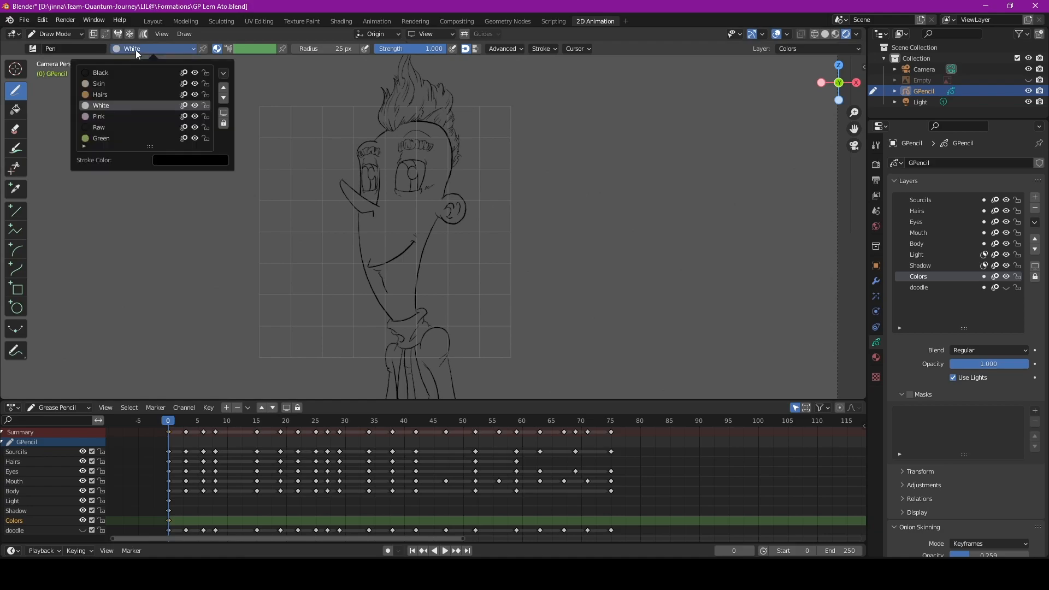
left_click(108, 83)
scroll(451, 220, "up", 3)
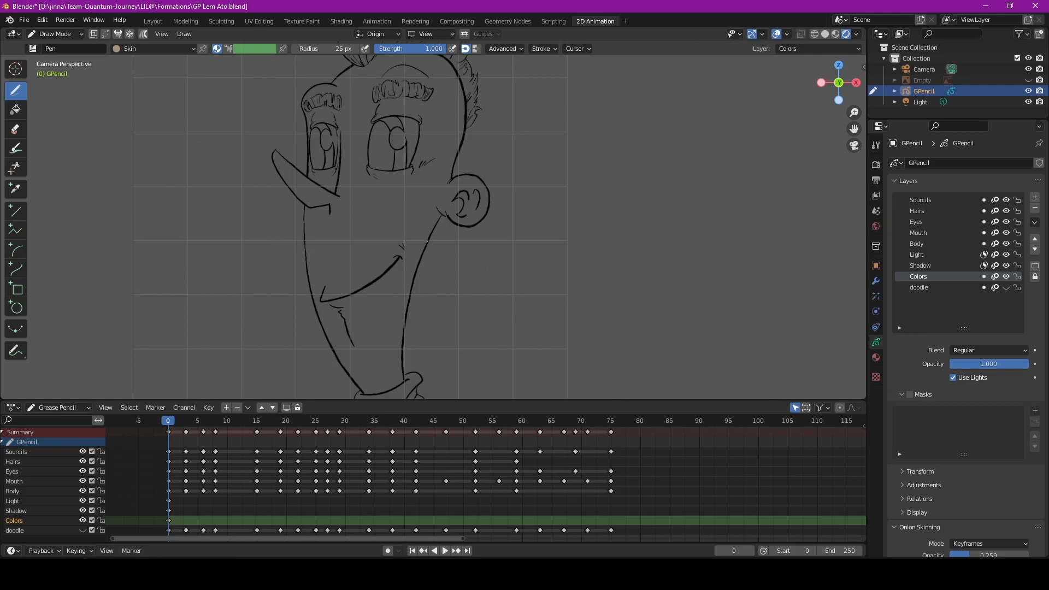
mouse_move(419, 261)
left_mouse_down()
mouse_move(409, 287)
mouse_move(375, 235)
mouse_move(383, 210)
mouse_move(431, 186)
mouse_move(447, 200)
mouse_move(442, 210)
left_mouse_up()
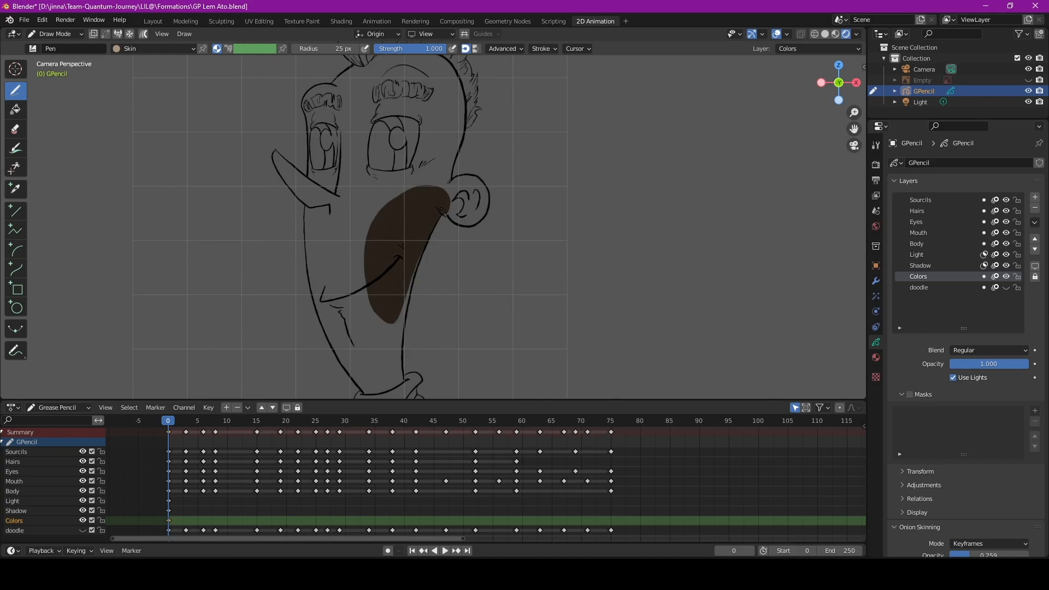
Turn off Use Lights for the Colors layer and fill the ear and most of the face with the Skin material.
left_click(955, 377)
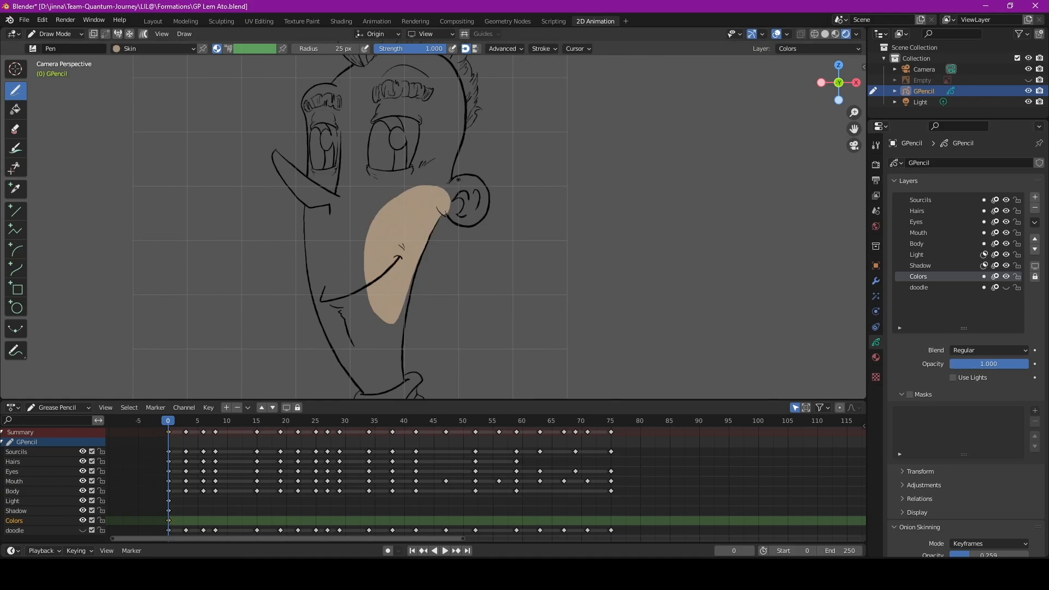
mouse_move(444, 186)
left_mouse_down()
mouse_move(468, 176)
mouse_move(490, 194)
mouse_move(480, 221)
mouse_move(447, 216)
left_mouse_up()
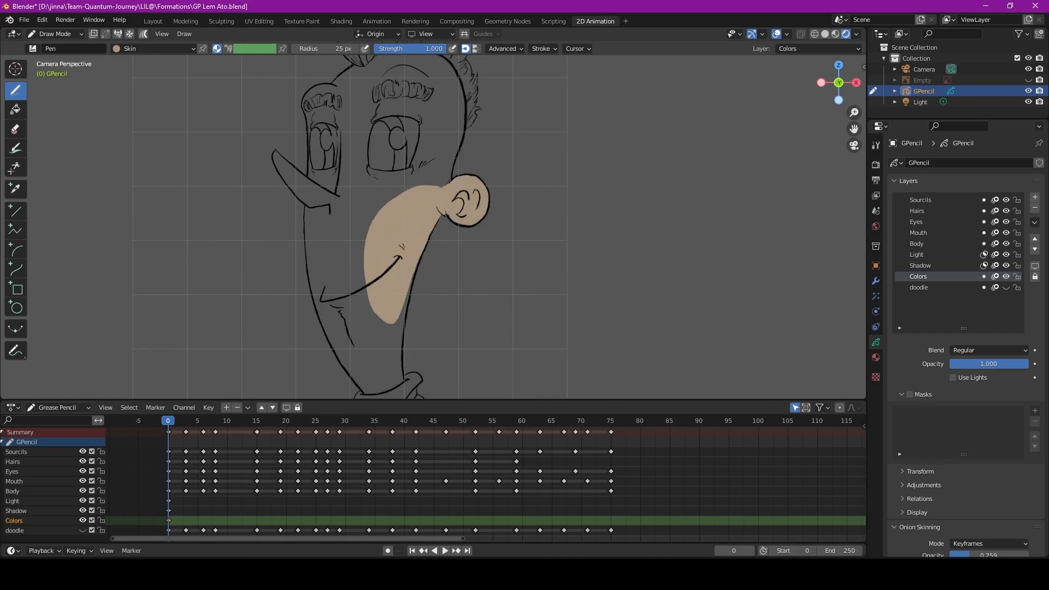
mouse_move(466, 125)
left_mouse_down()
mouse_move(452, 70)
mouse_move(410, 64)
mouse_move(355, 82)
mouse_move(329, 161)
mouse_move(352, 318)
mouse_move(391, 380)
mouse_move(402, 377)
mouse_move(418, 262)
mouse_move(454, 197)
left_mouse_up()
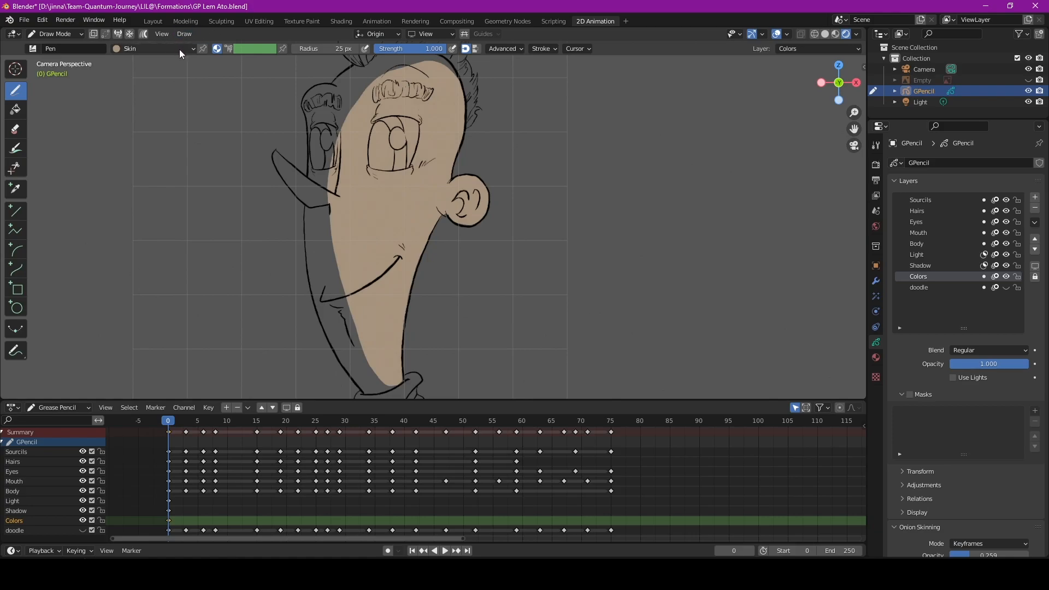
Fill the uncovered eye whites of both eyes on the Colors layer using the White material.
left_click(194, 50)
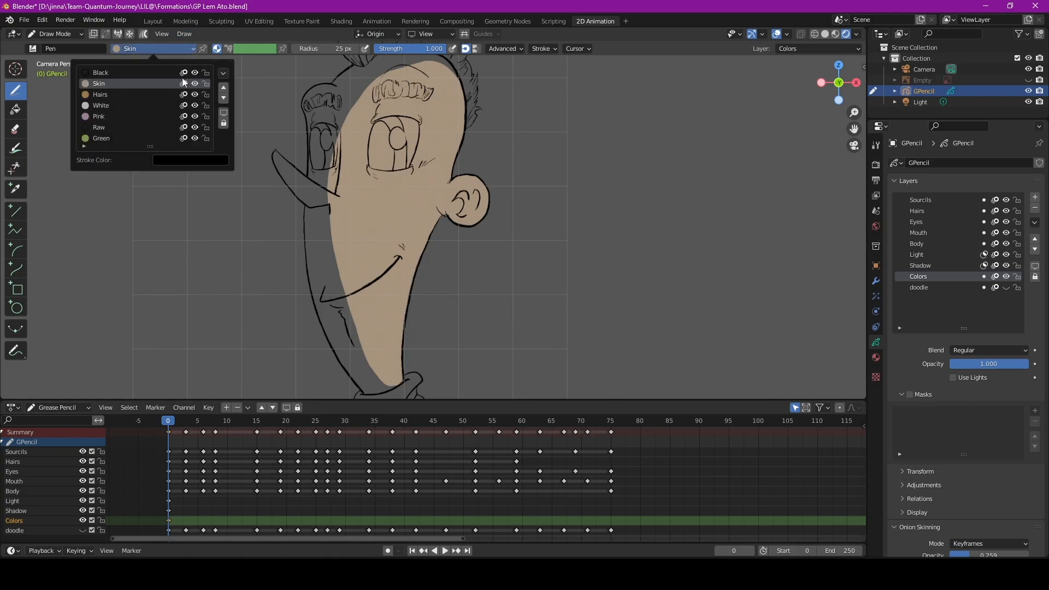
left_click(133, 104)
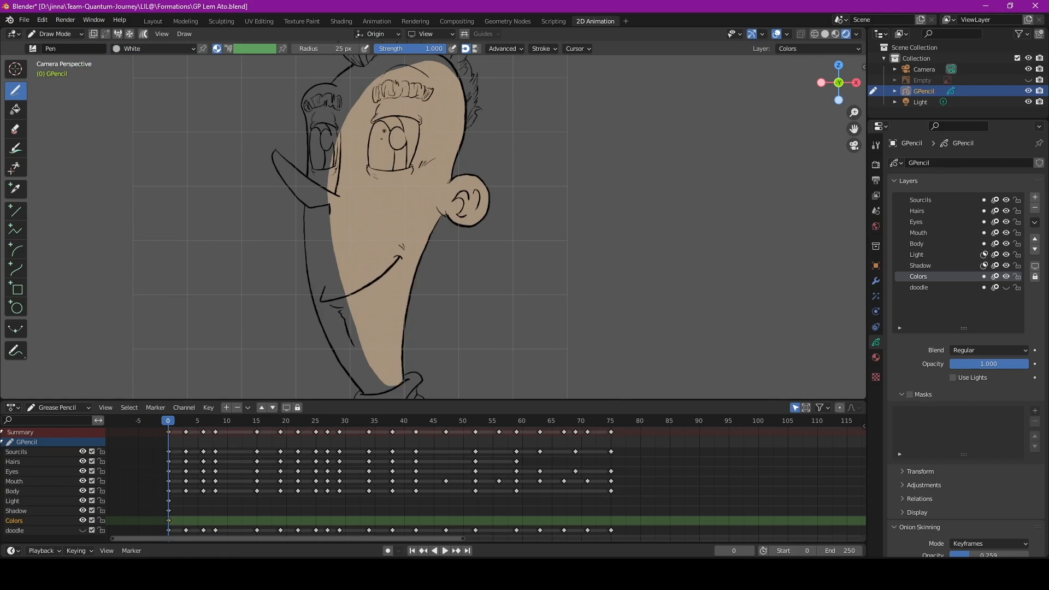
scroll(358, 195, "up", 3)
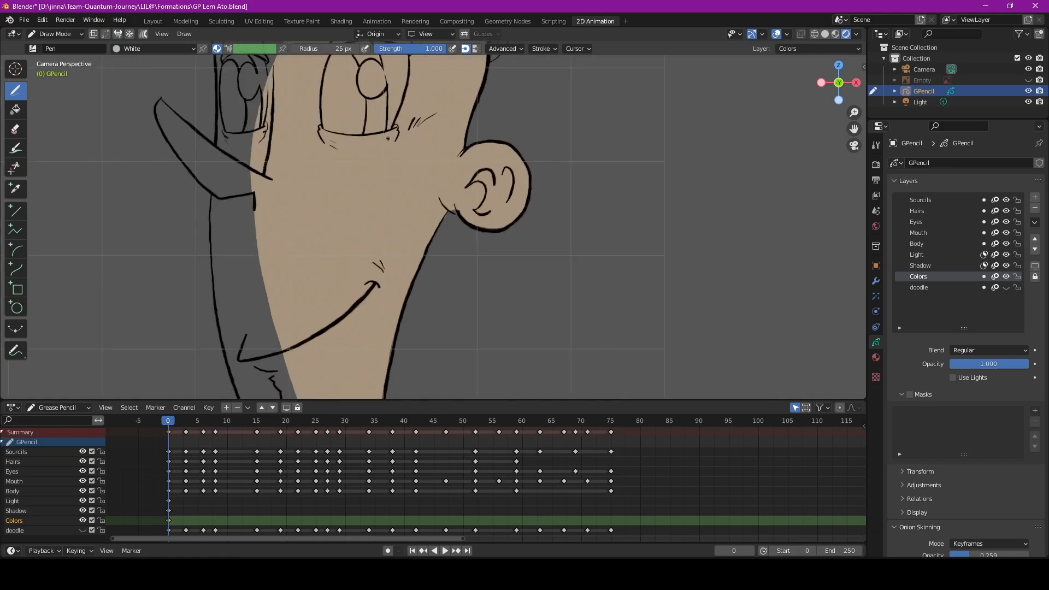
scroll(404, 139, "up", 5)
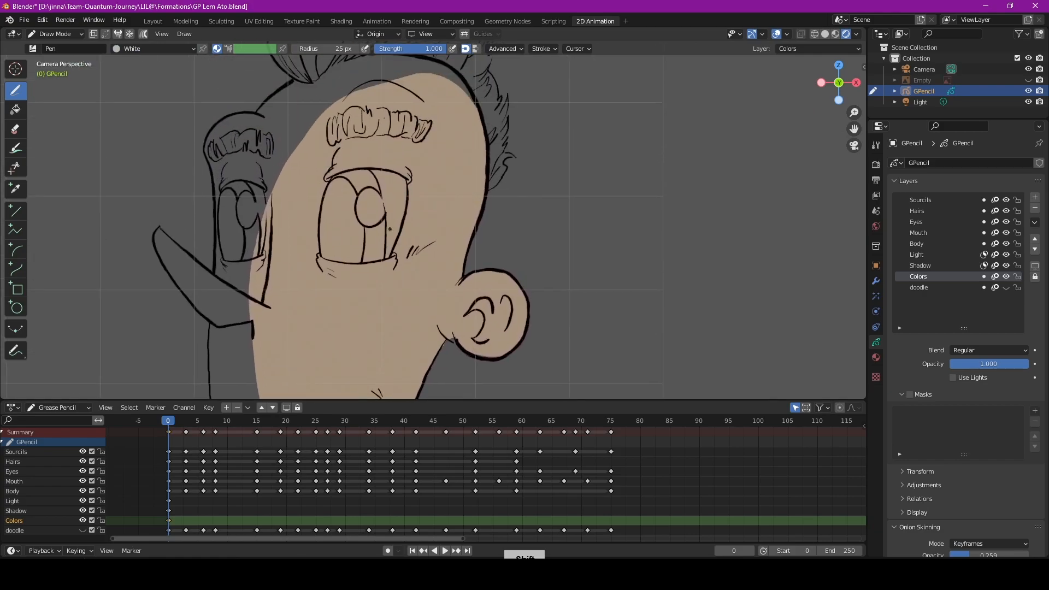
middle_click_drag(359, 207, 424, 211, "shift")
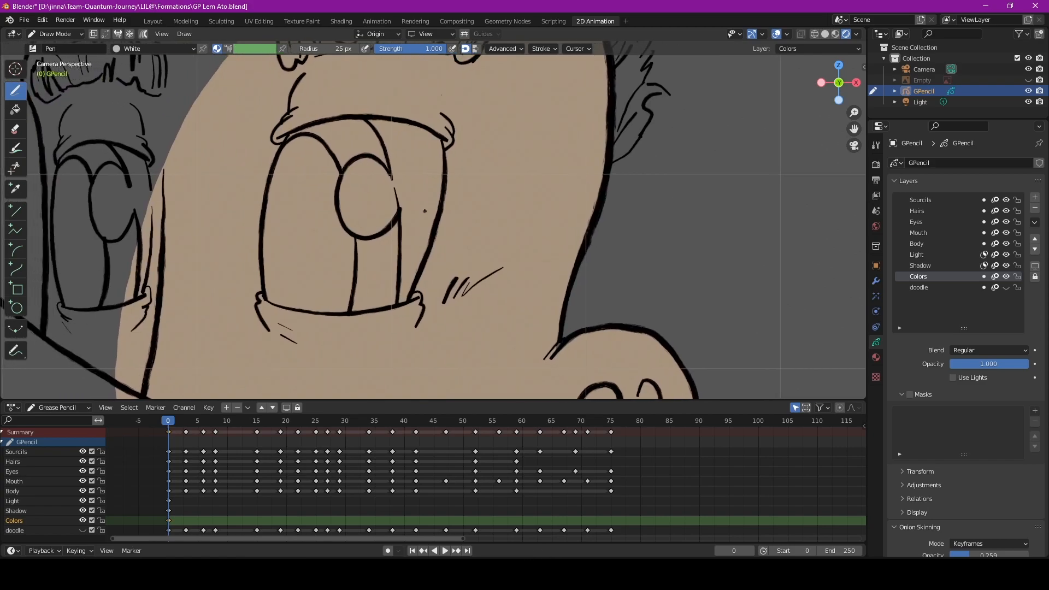
mouse_move(362, 121)
left_mouse_down()
mouse_move(341, 271)
mouse_move(380, 301)
mouse_move(395, 240)
left_mouse_up()
mouse_move(411, 296)
left_mouse_down()
mouse_move(447, 180)
mouse_move(443, 143)
mouse_move(414, 121)
left_mouse_up()
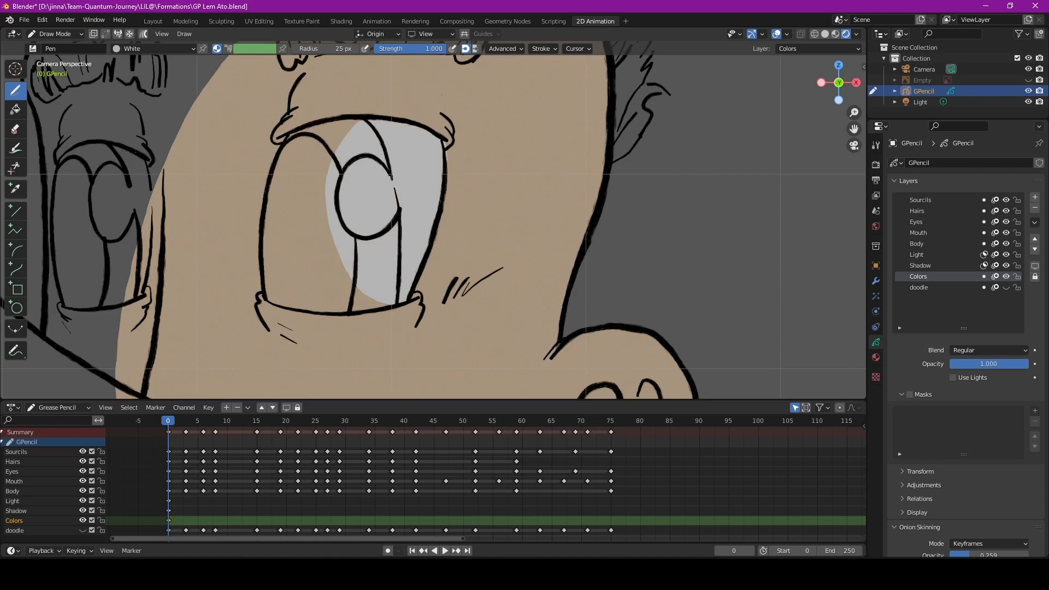
mouse_move(137, 150)
left_mouse_down()
mouse_move(77, 197)
mouse_move(101, 296)
mouse_move(130, 300)
mouse_move(143, 180)
mouse_move(147, 262)
mouse_move(151, 180)
mouse_move(138, 150)
left_mouse_up()
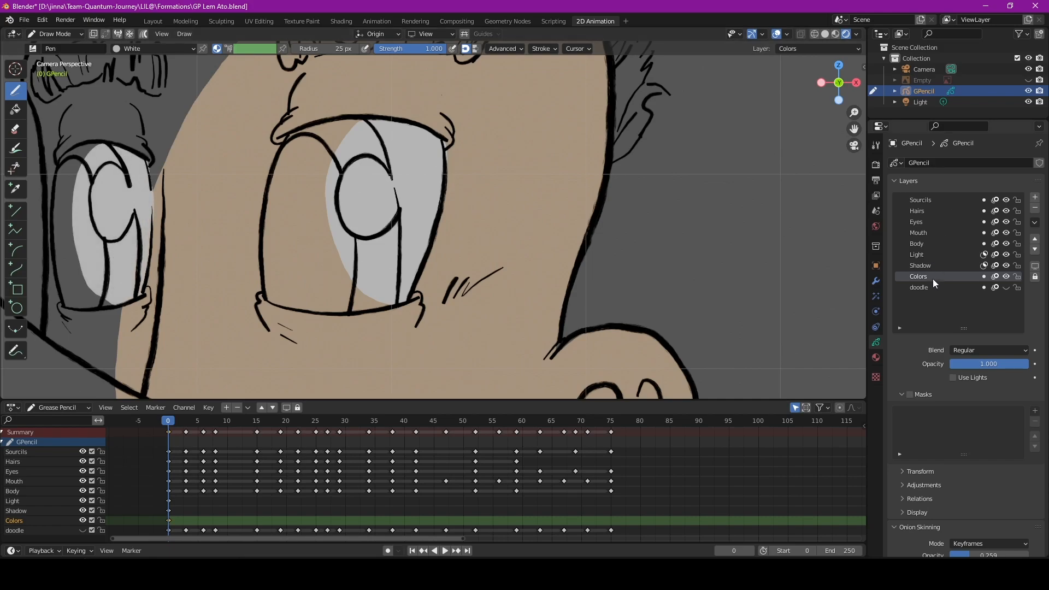
Fill the upper and lower iris areas of the larger eye with the Green material on the Colors layer.
left_click(145, 48)
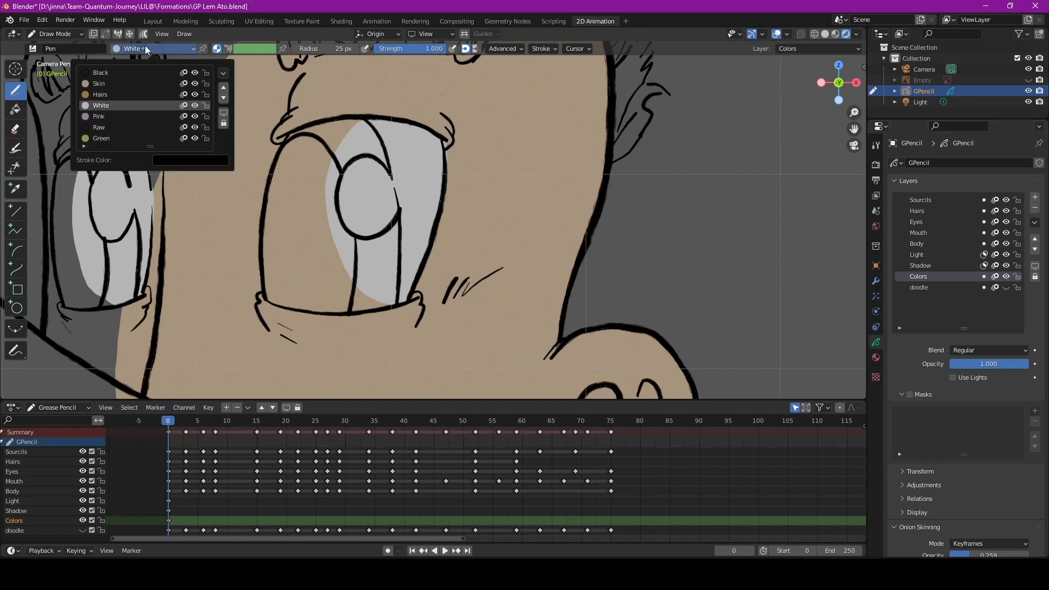
left_click(152, 138)
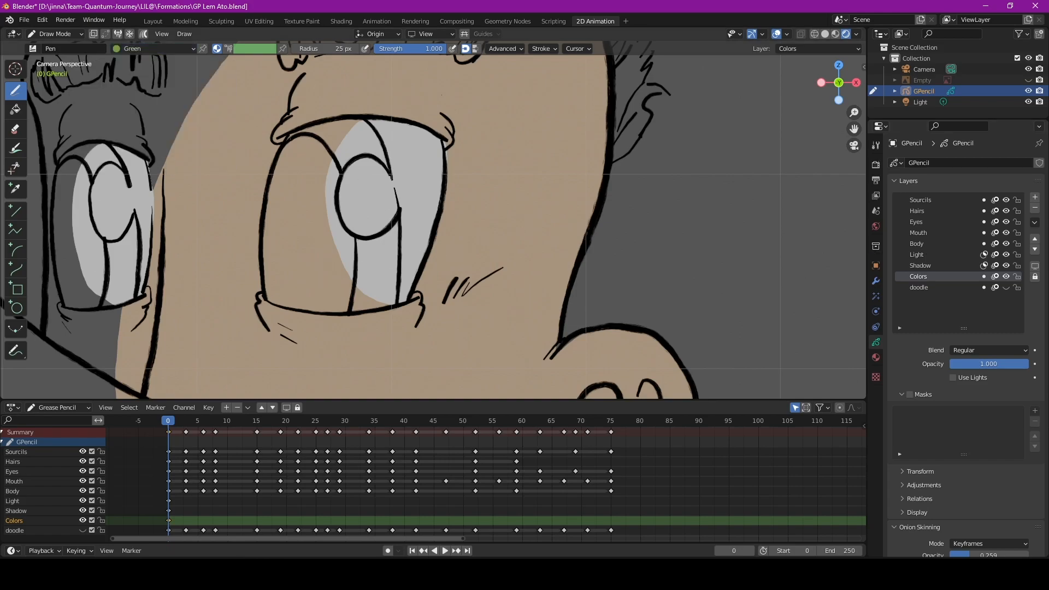
mouse_move(299, 140)
left_mouse_down()
mouse_move(377, 160)
mouse_move(349, 169)
mouse_move(383, 154)
mouse_move(340, 140)
mouse_move(370, 125)
mouse_move(355, 117)
left_mouse_up()
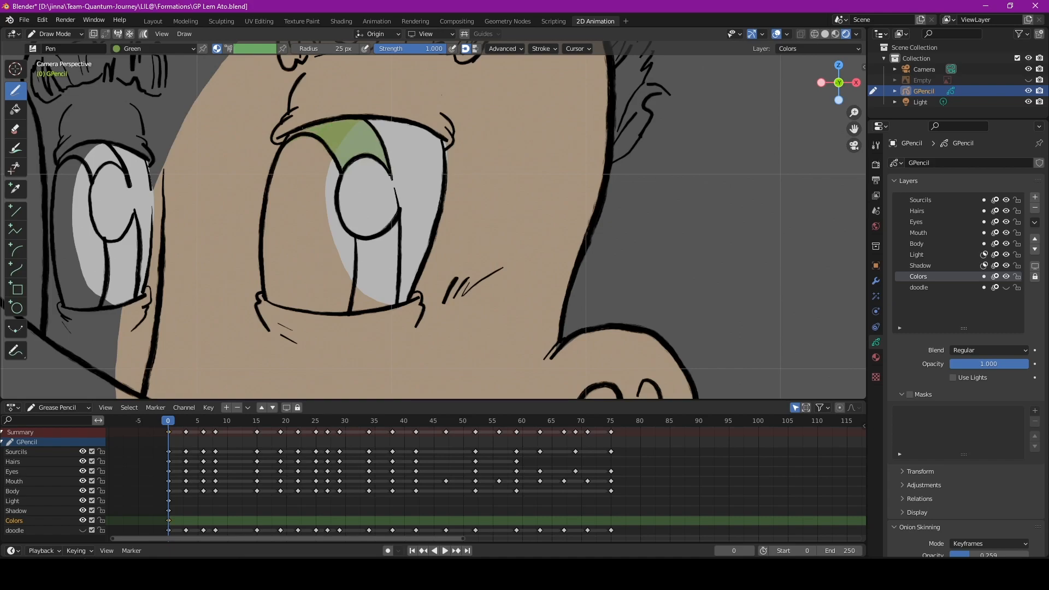
left_click_drag(288, 135, 294, 127)
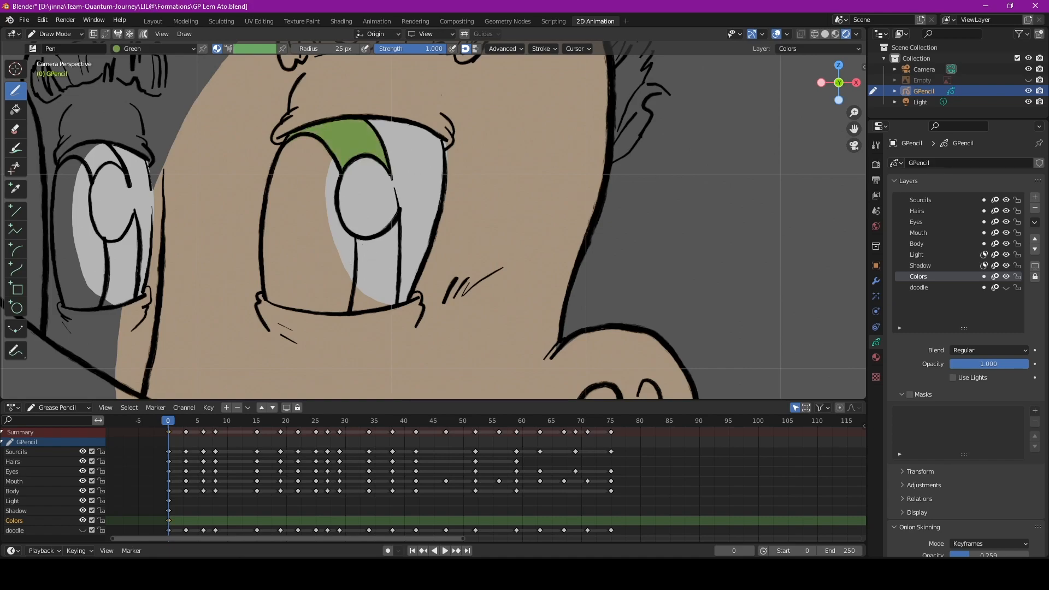
mouse_move(350, 311)
left_mouse_down()
mouse_move(383, 246)
mouse_move(394, 290)
mouse_move(401, 271)
mouse_move(383, 246)
mouse_move(391, 234)
mouse_move(350, 228)
left_mouse_up()
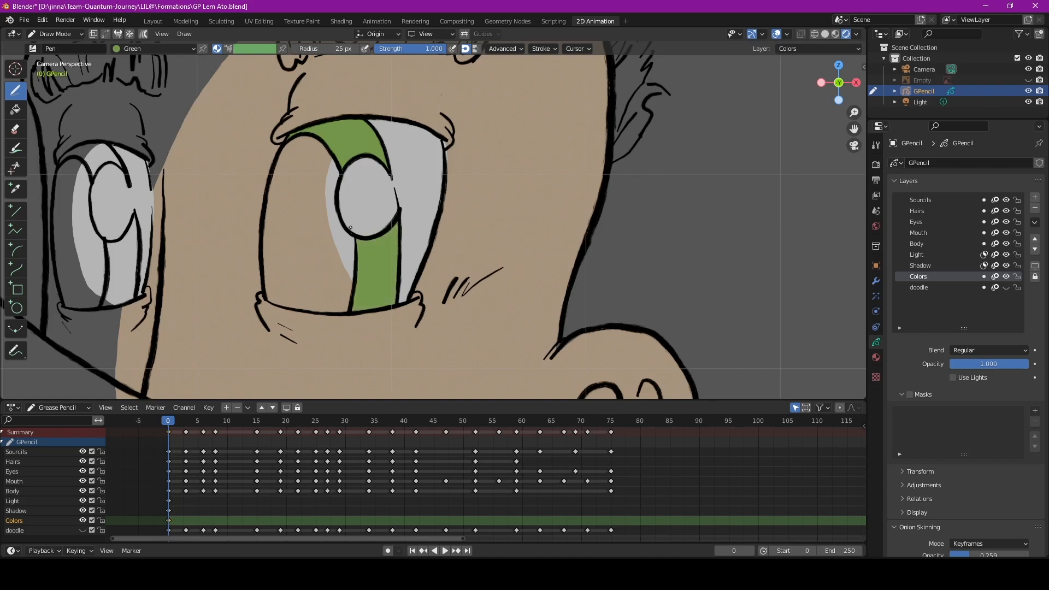
scroll(360, 224, "down", 4)
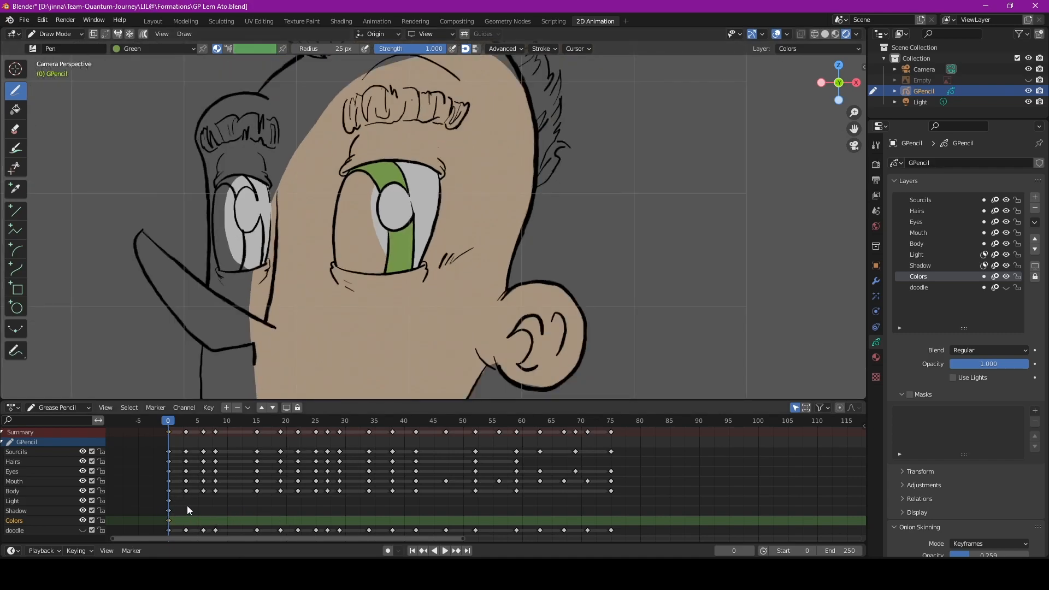
scroll(186, 506, "down", 1)
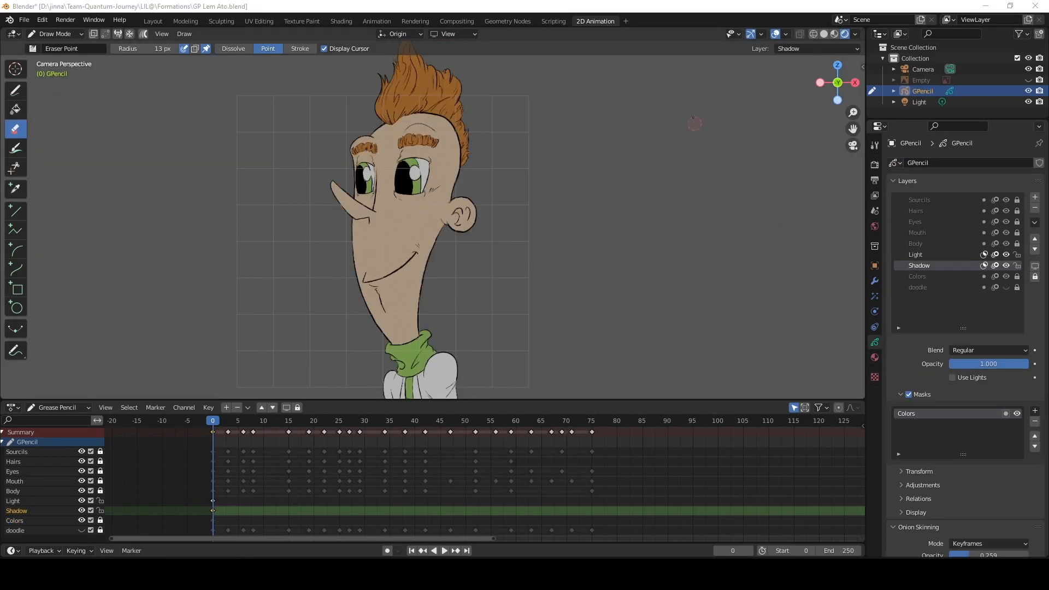
Unlock all the grease pencil layers and set the Shadow layer to Multiply blending with 0.25 opacity.
left_click(677, 8)
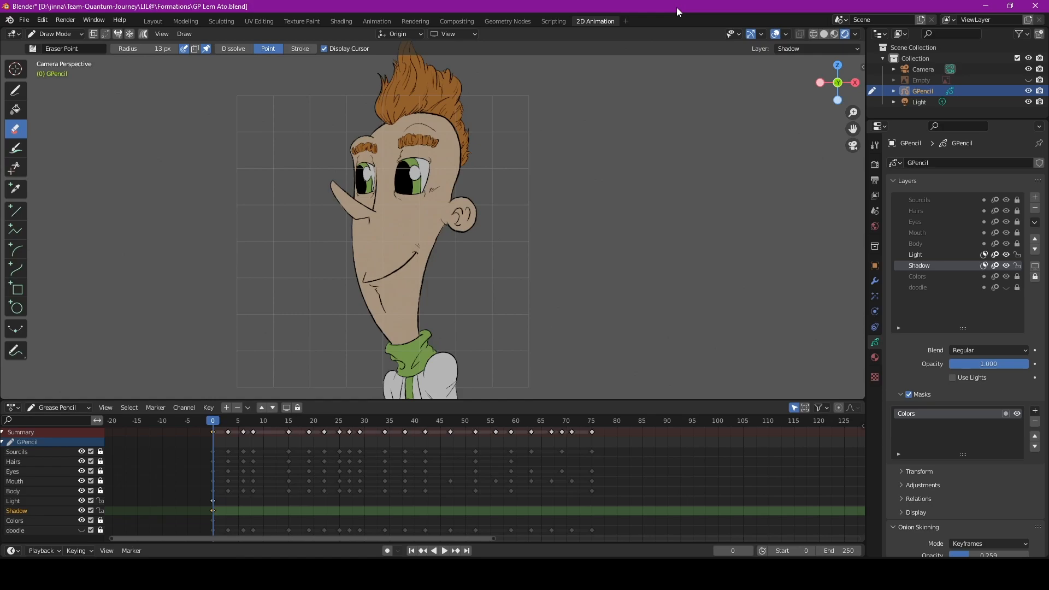
left_click_drag(100, 452, 101, 532)
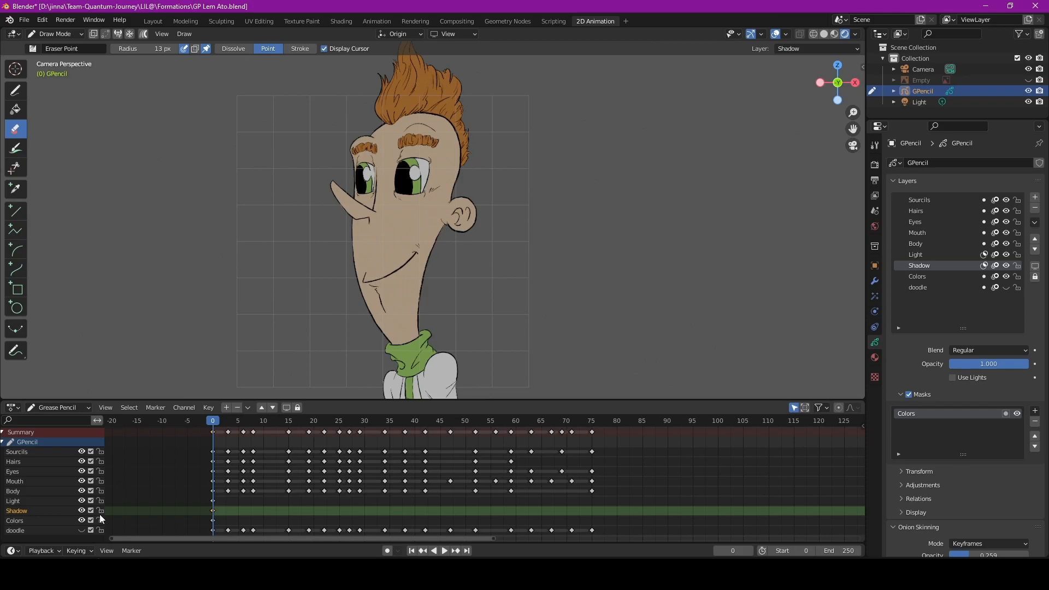
left_click(983, 350)
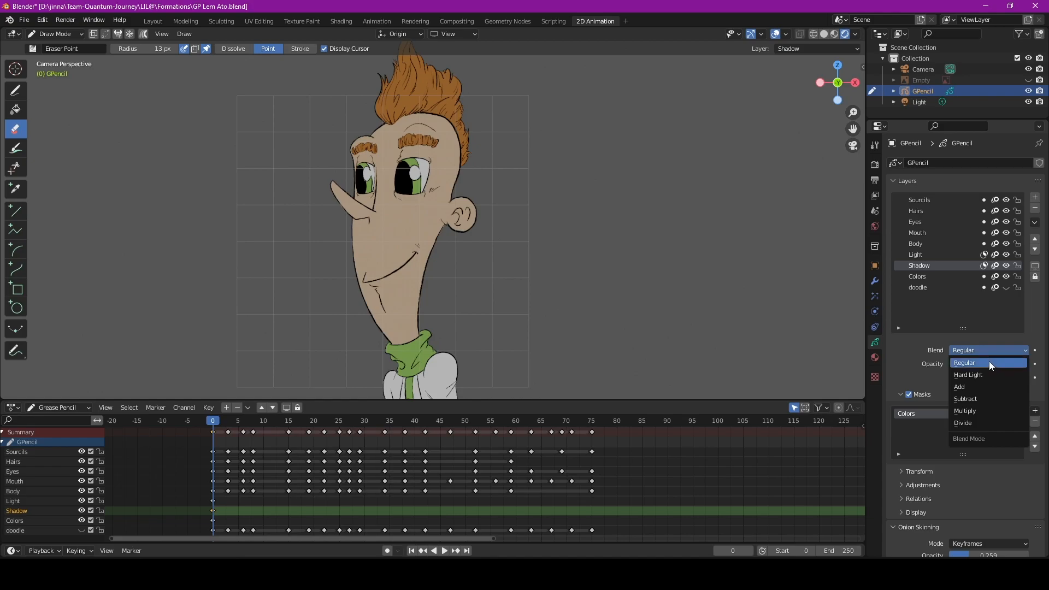
left_click(984, 411)
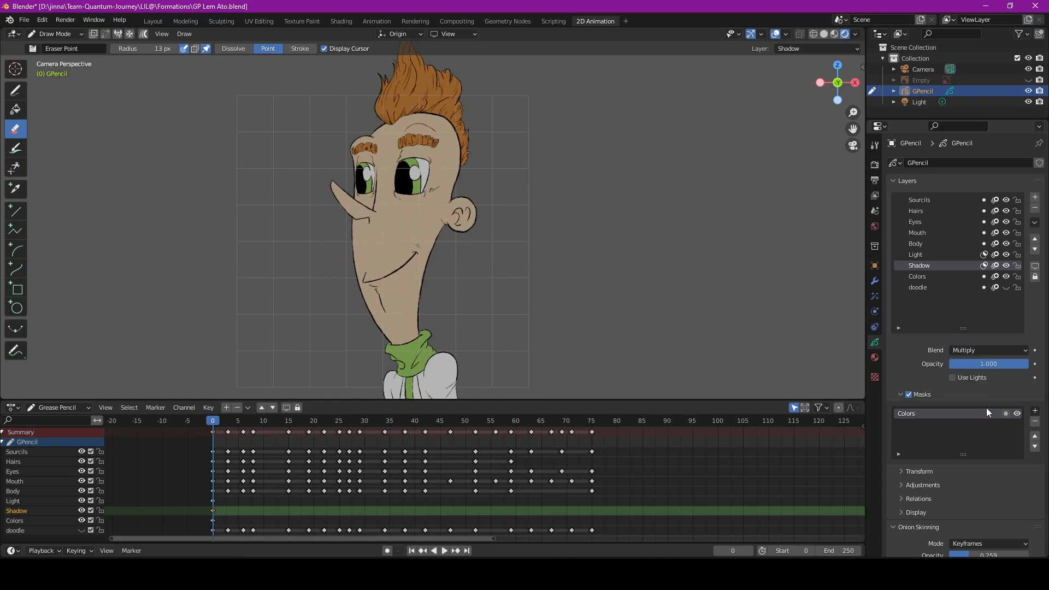
left_click(1001, 366)
type("0.25")
key("Return")
Set the Light layer's blend mode to Hard Light and check the settings of the Light fill material.
left_click(936, 255)
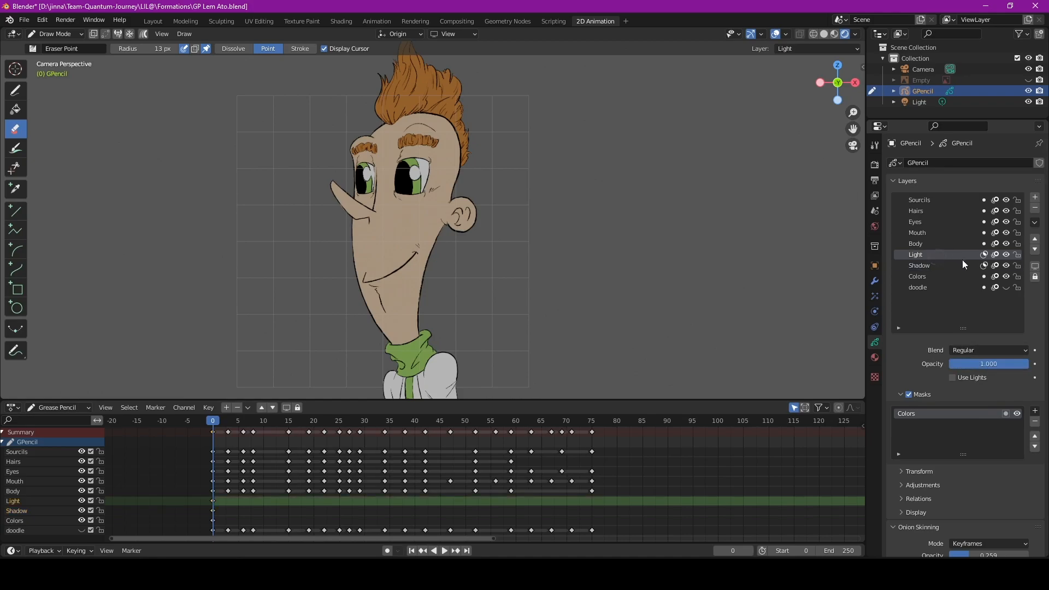
left_click(999, 349)
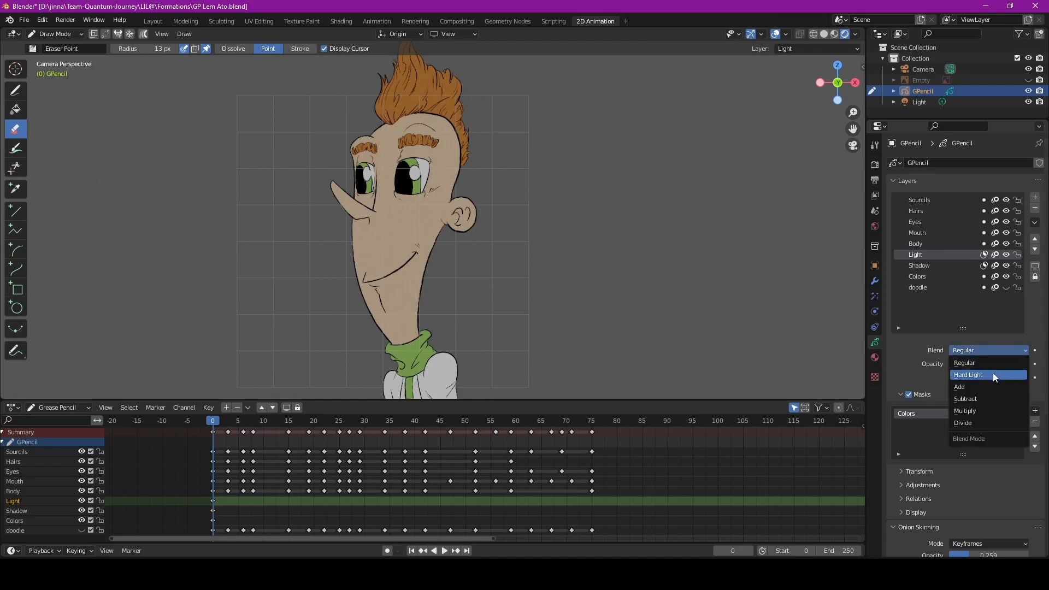
left_click(991, 375)
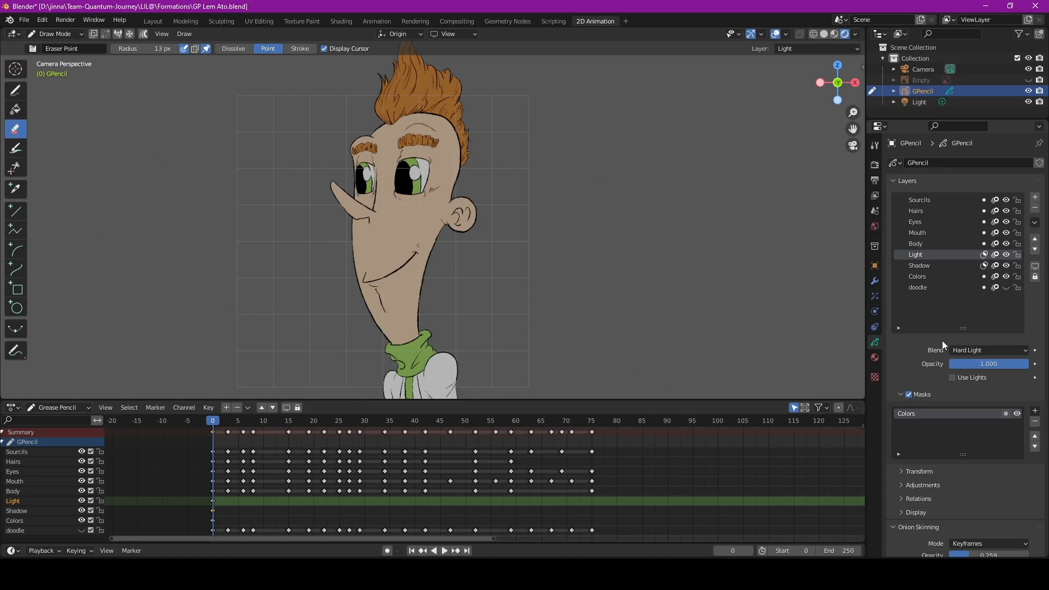
left_click(874, 358)
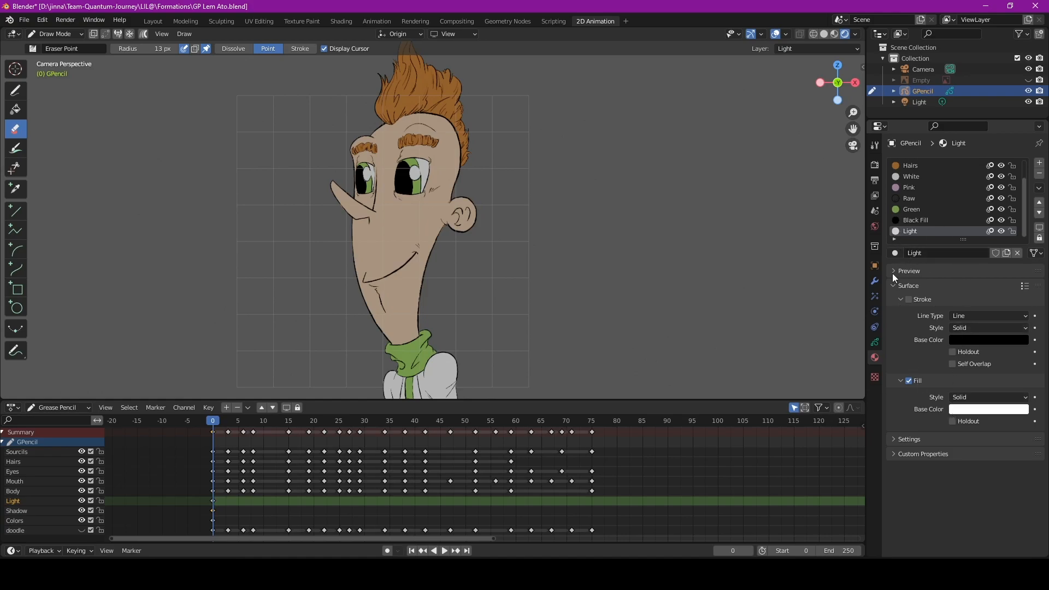
left_click(875, 342)
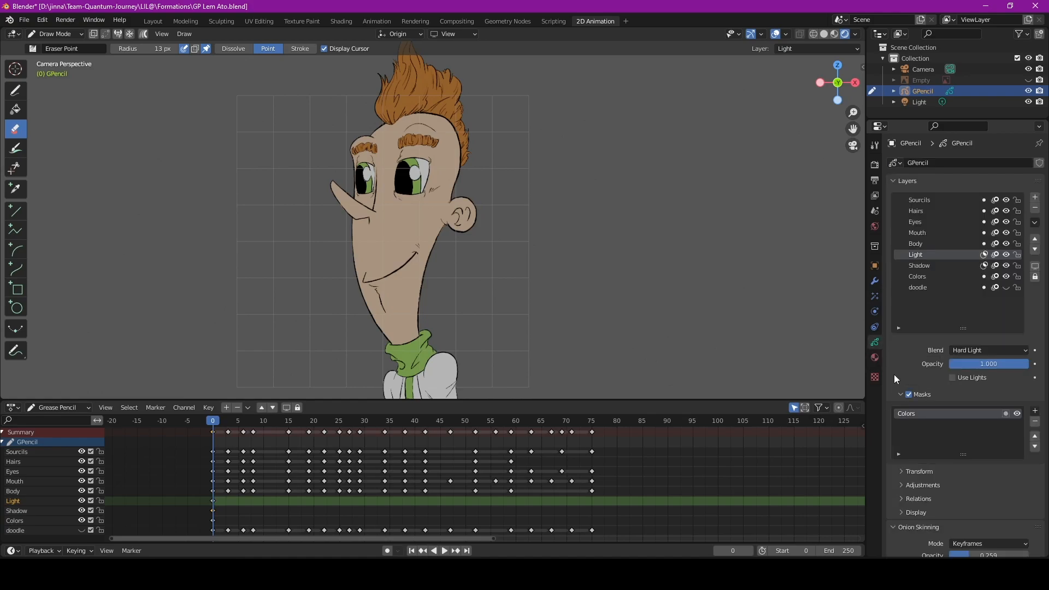
Draw a filled shadow below the ear along the jaw and neck on the Shadow layer with the Pen and Black Fill material.
left_click(41, 511)
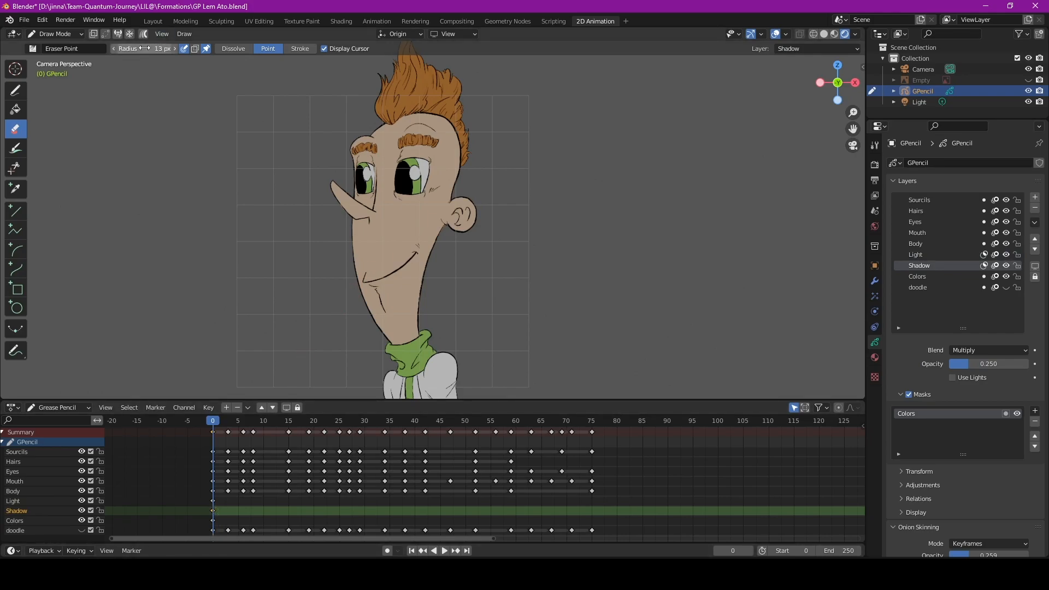
left_click(15, 91)
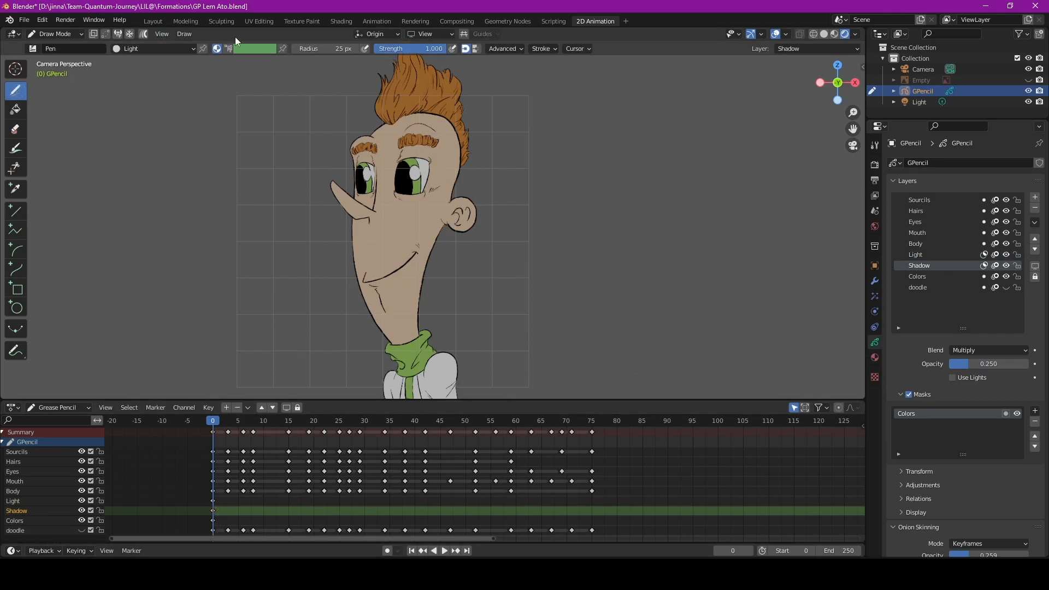
left_click(193, 49)
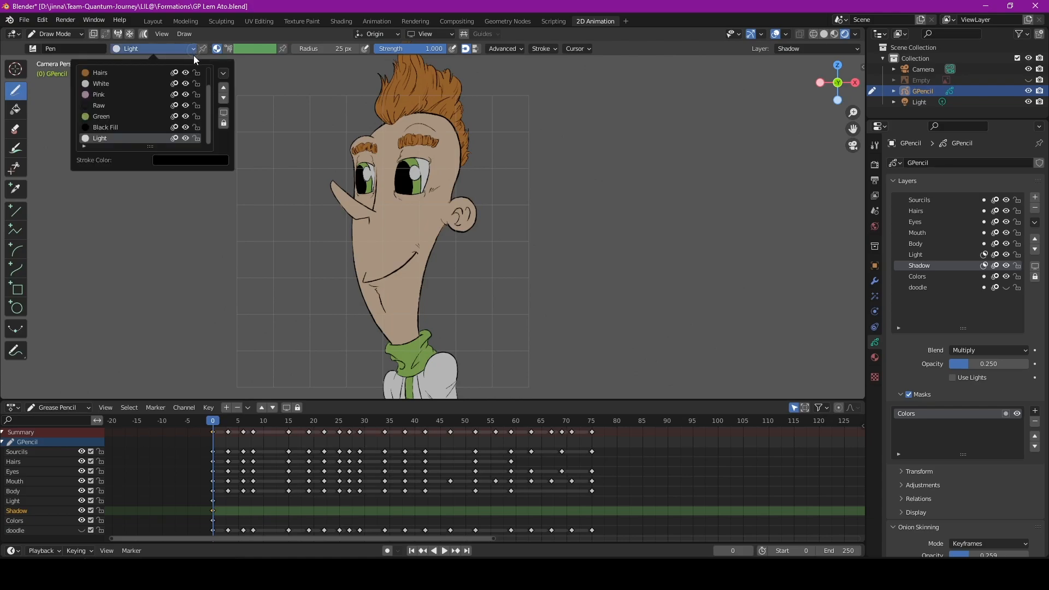
left_click(120, 127)
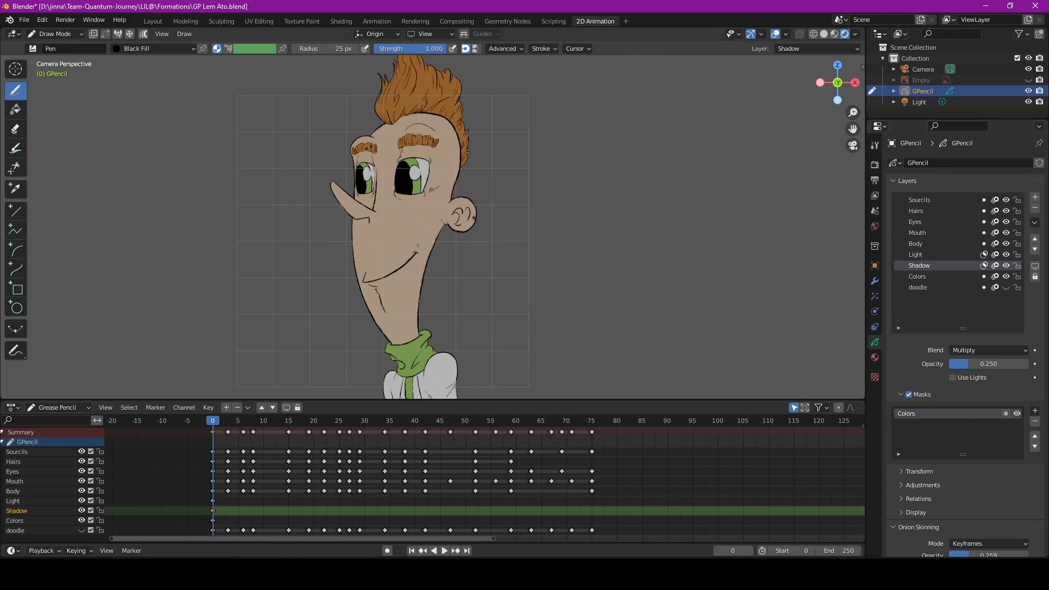
scroll(405, 223, "up", 5)
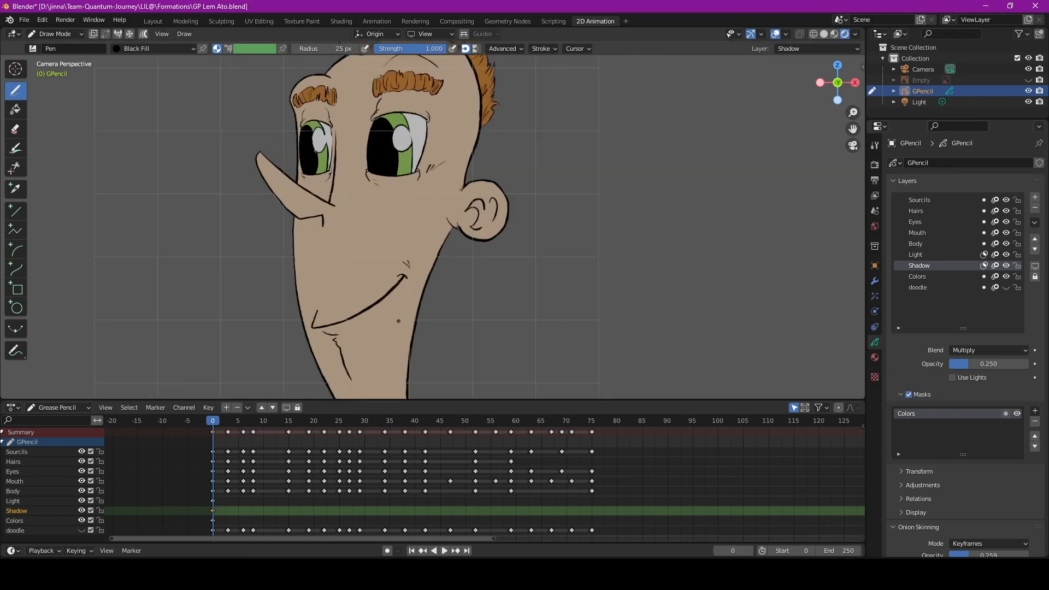
middle_click_drag(413, 312, 428, 229, "shift")
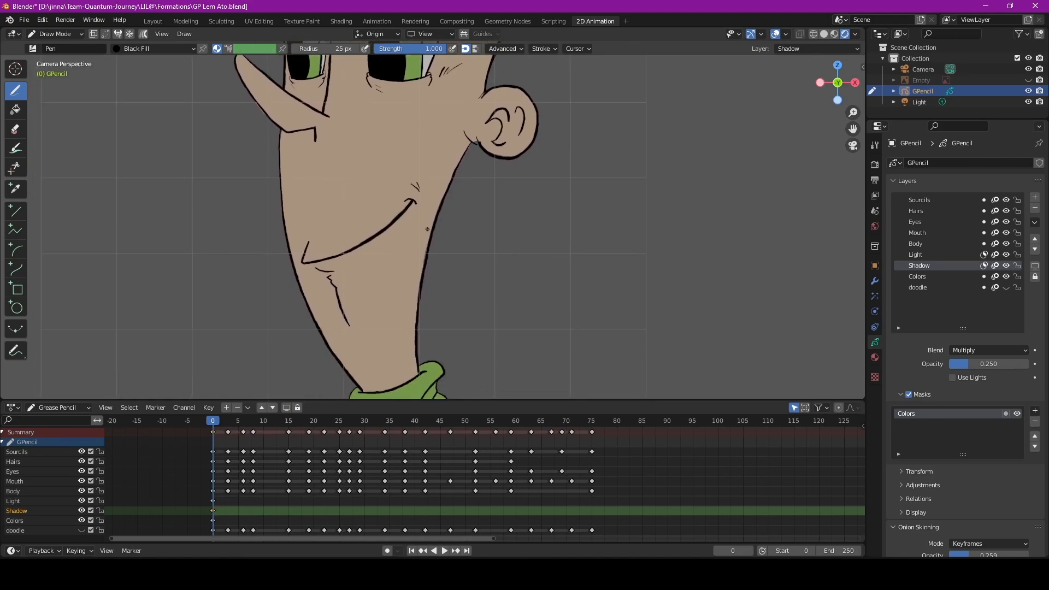
mouse_move(464, 141)
left_mouse_down()
mouse_move(365, 361)
mouse_move(441, 304)
left_mouse_up()
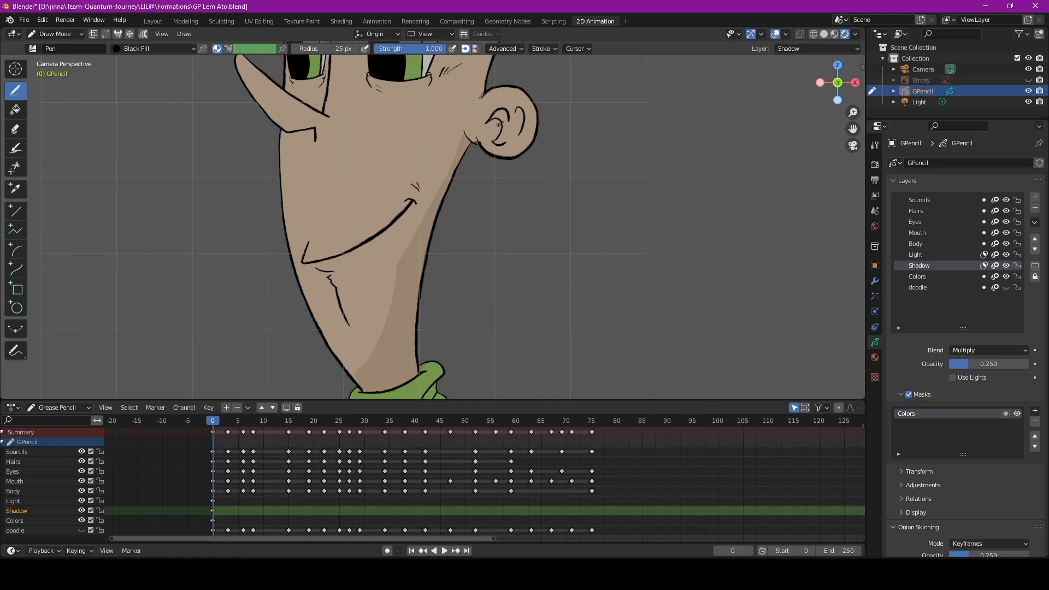
left_click_drag(514, 114, 522, 123)
Draw a thin highlight along the front edge of the face below the nose on the Light layer using the Light material.
left_click(213, 500)
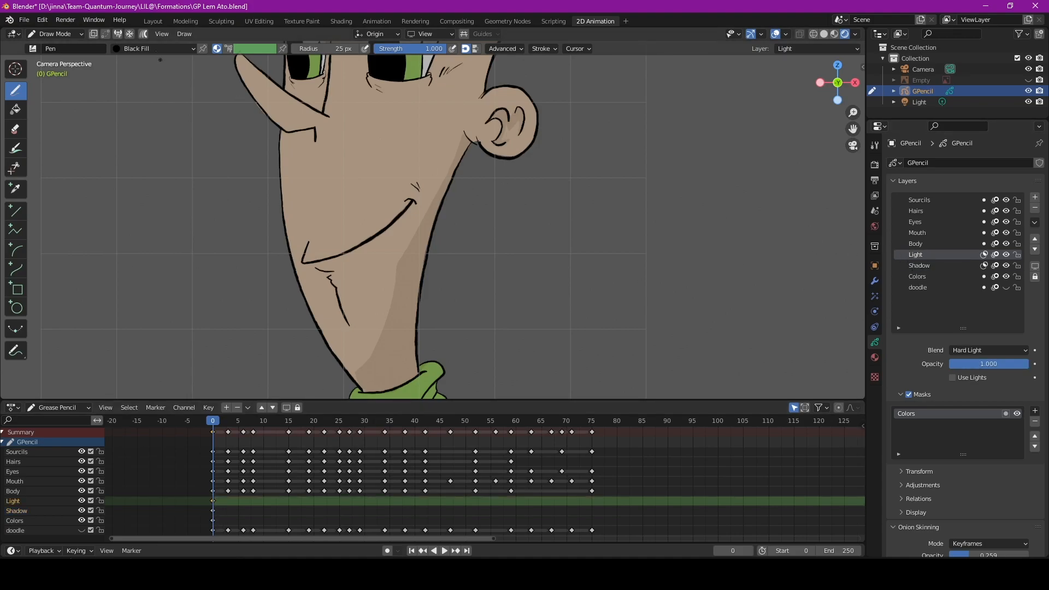
left_click(172, 48)
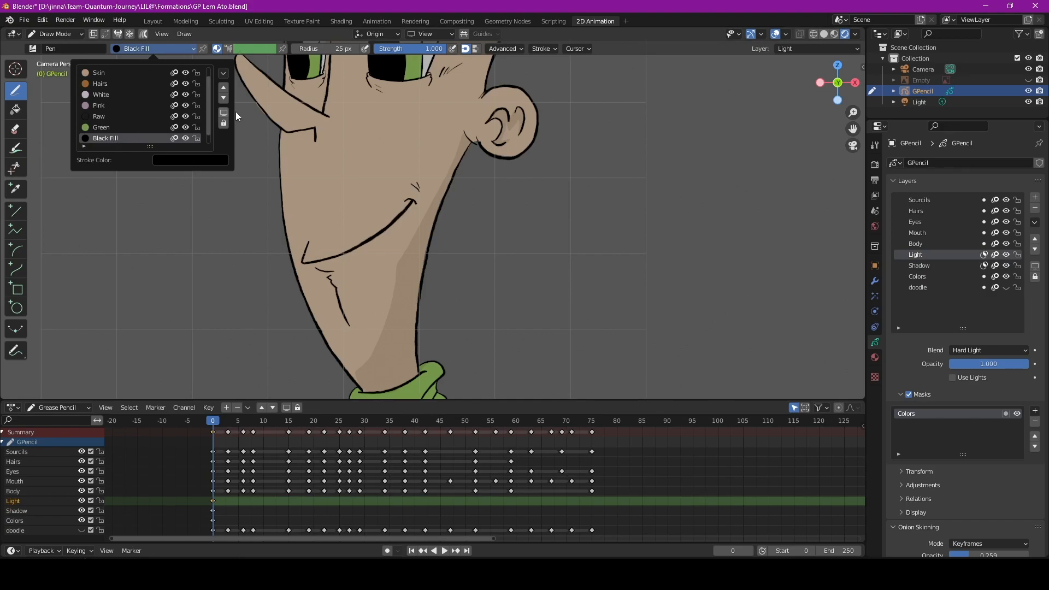
scroll(208, 140, "down", 1)
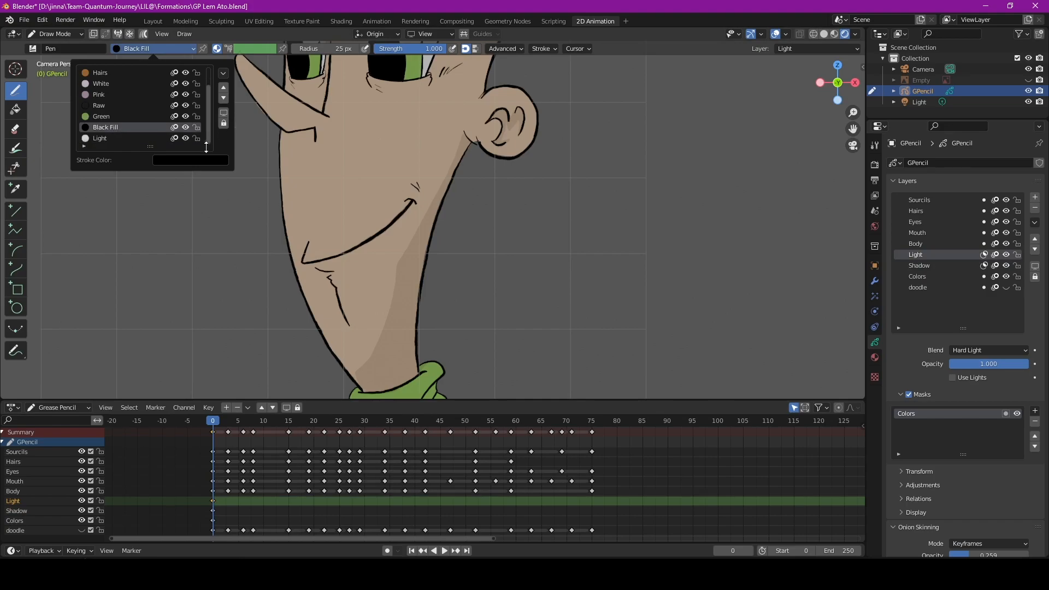
left_click(119, 140)
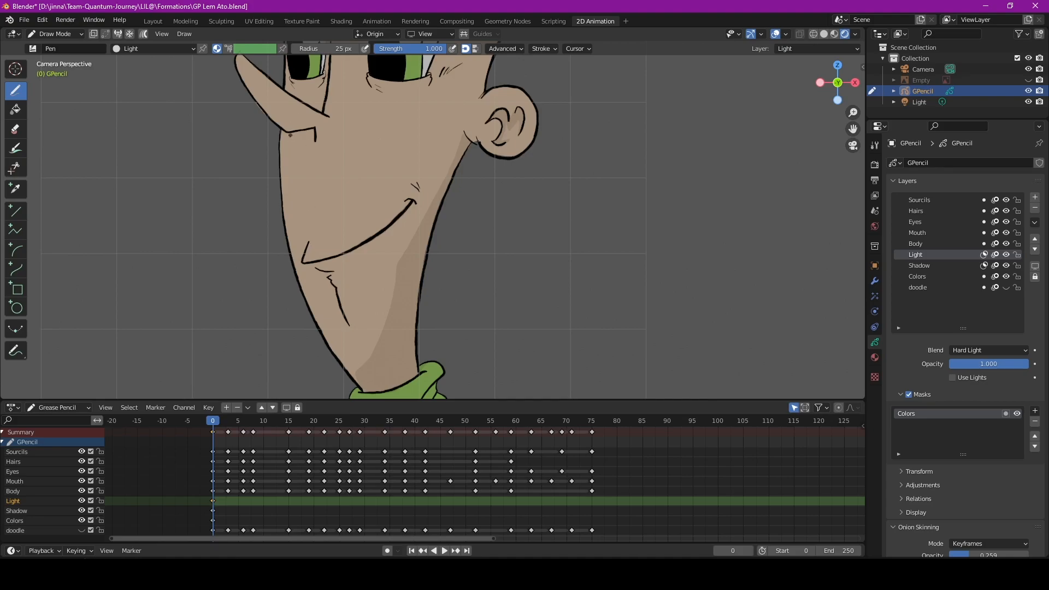
mouse_move(288, 185)
left_mouse_down()
mouse_move(300, 280)
mouse_move(273, 140)
left_mouse_up()
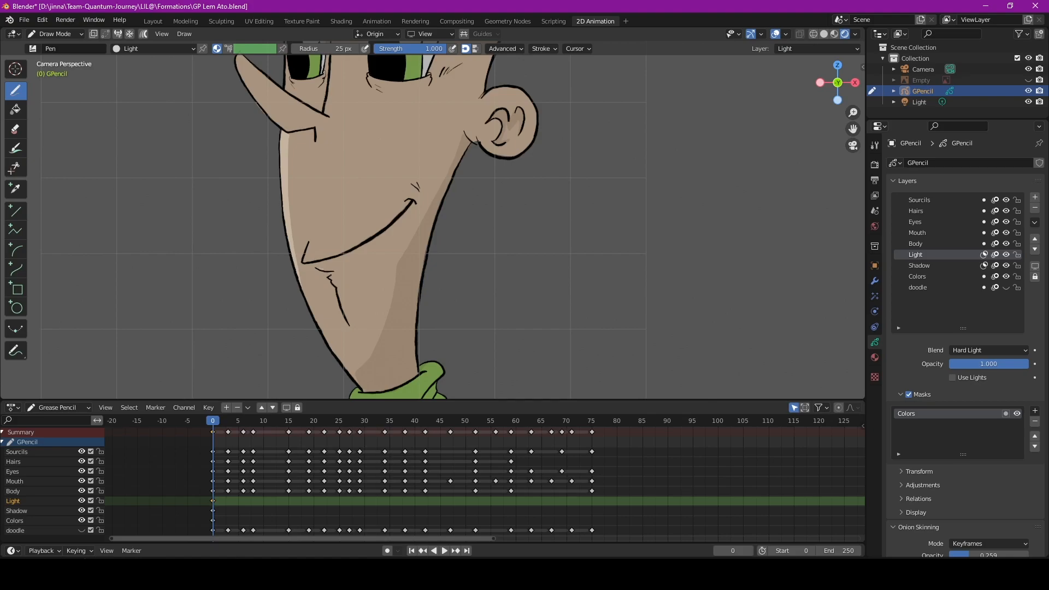
Draw filled shadows on the white of the larger eye and beside the smaller eye down along the nose on the Shadow layer.
key("Home")
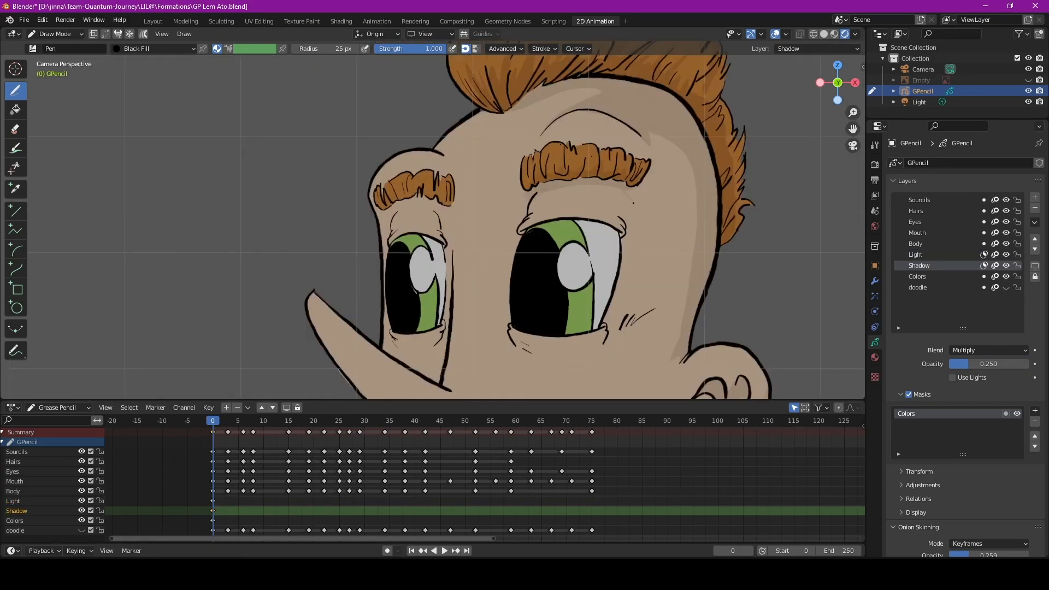
left_click_drag(607, 317, 614, 226)
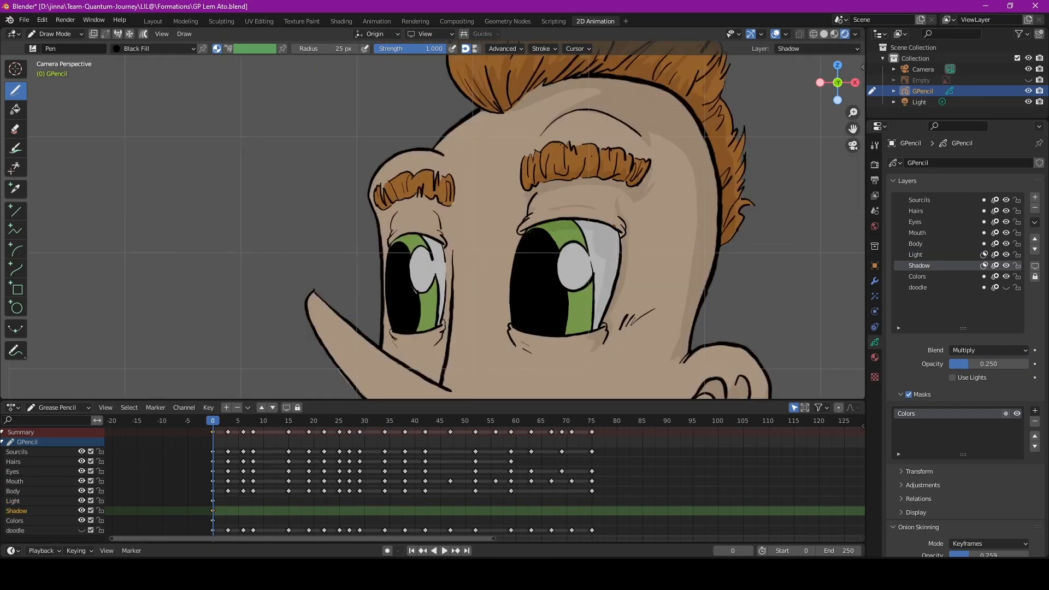
left_click_drag(415, 213, 448, 377)
middle_click_drag(448, 377, 494, 188, "shift")
mouse_move(495, 355)
middle_mouse_down("shift")
mouse_move(495, 98)
mouse_move(494, 201)
middle_mouse_up("shift")
scroll(494, 202, "down", 1)
middle_click_drag(448, 142, 415, 268, "shift")
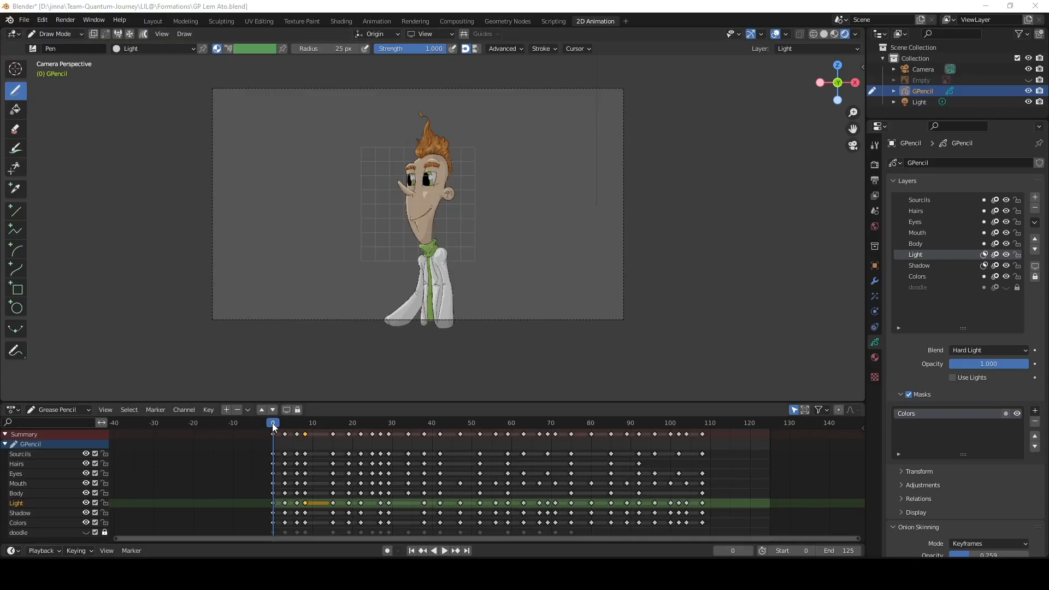
Play the animation through, then set the scene's end frame to 120 and return to frame 0.
key("space")
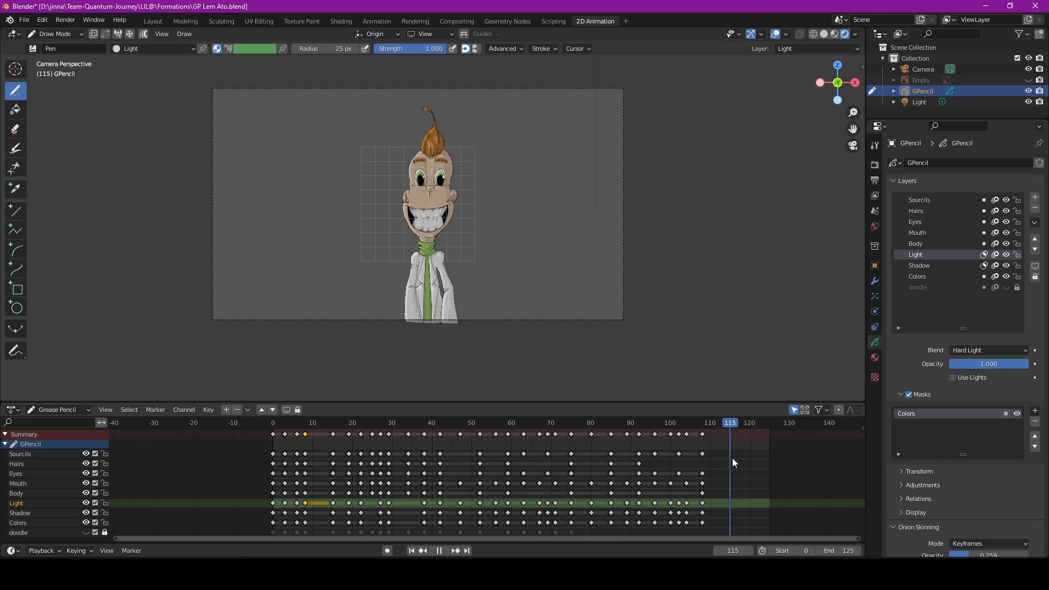
key("space")
left_click(851, 552)
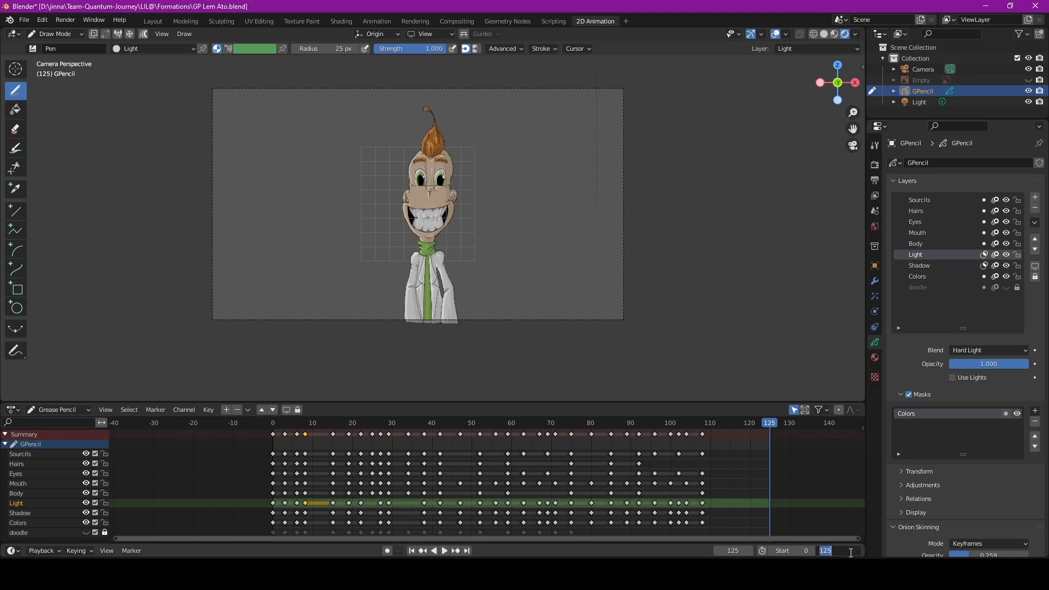
type("120")
key("Return")
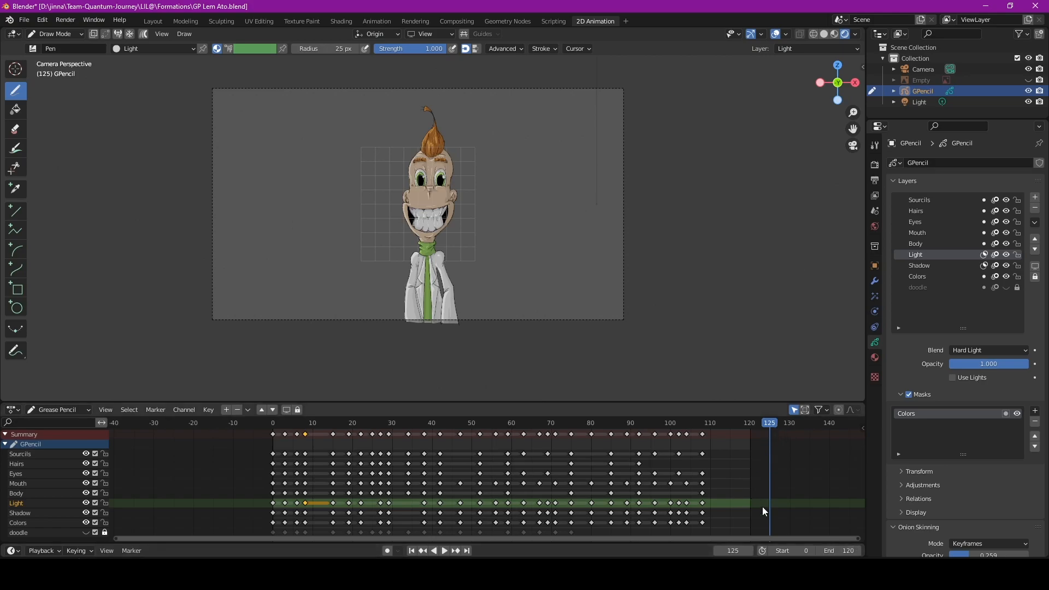
left_click_drag(769, 424, 271, 445)
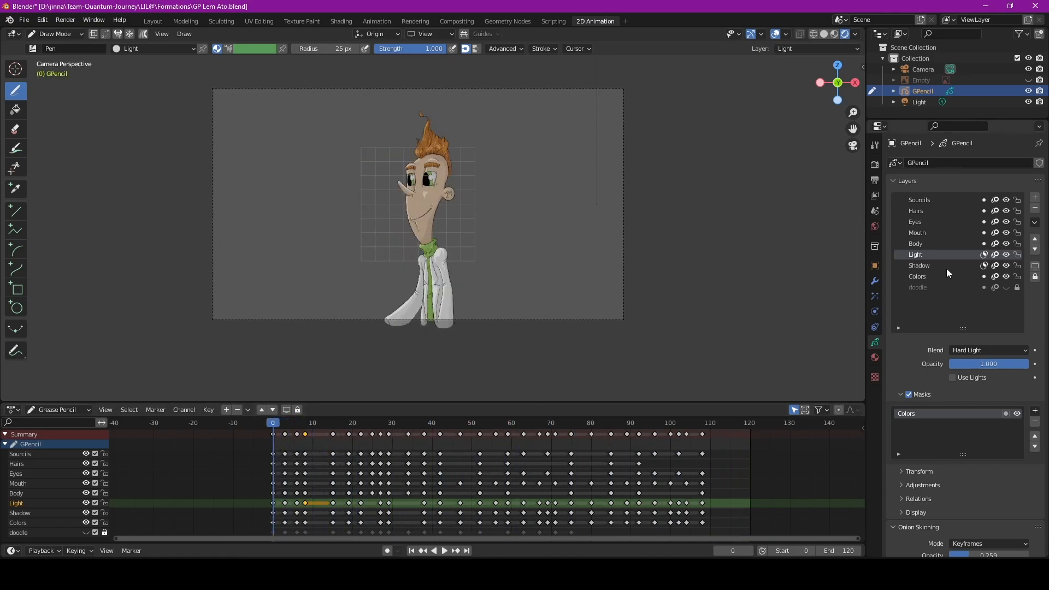
Enable Use Lights on the Light and Colors layers.
left_click(952, 377)
left_click(940, 264)
left_click(925, 278)
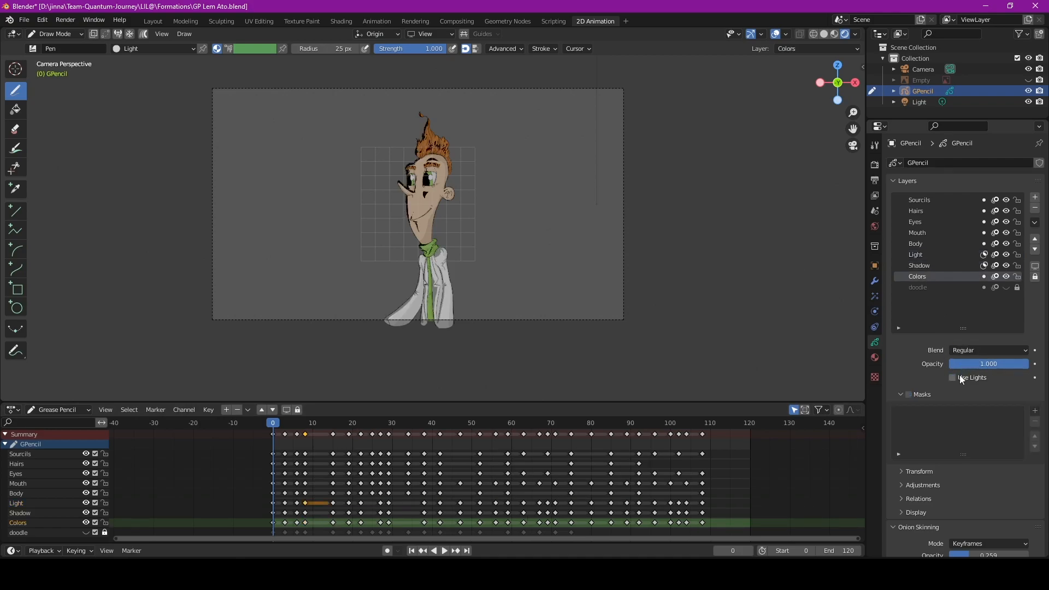
left_click(954, 378)
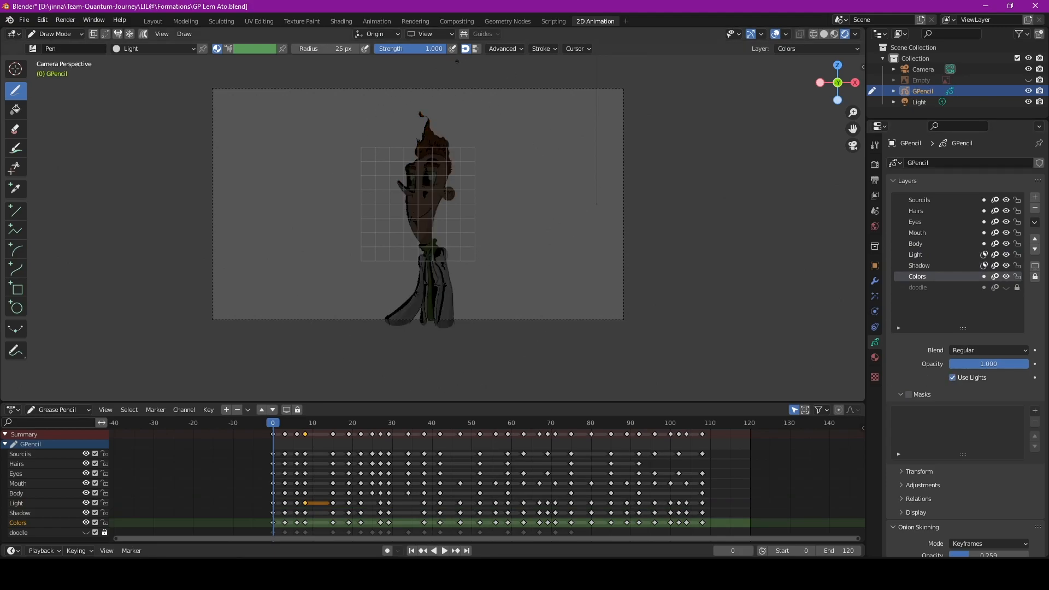
Select the point light in the Layout workspace and look at the light types available to add.
left_click(153, 21)
middle_click_drag(560, 221, 526, 249)
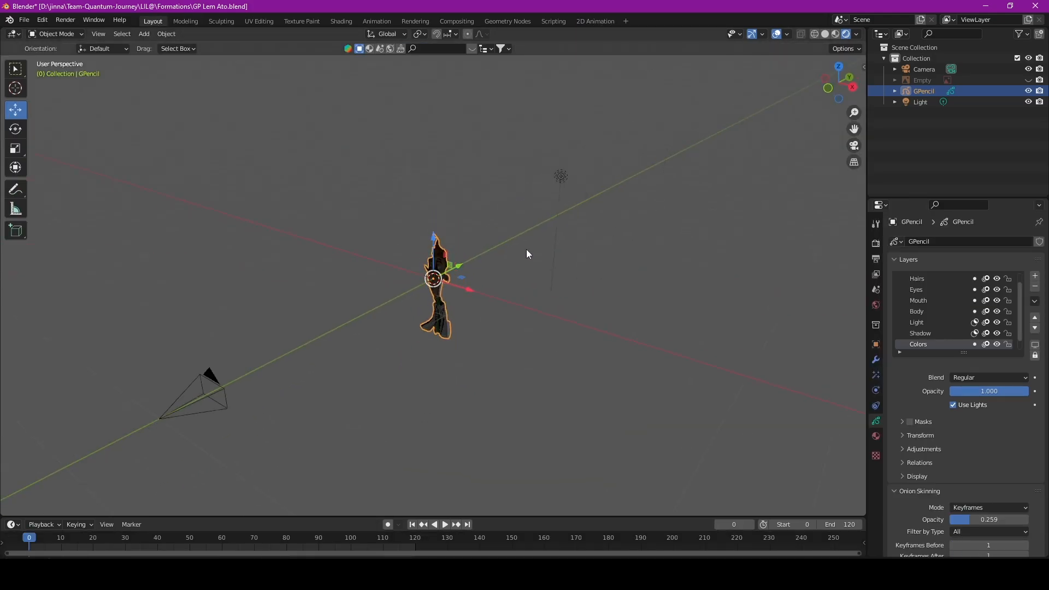
left_click(560, 176)
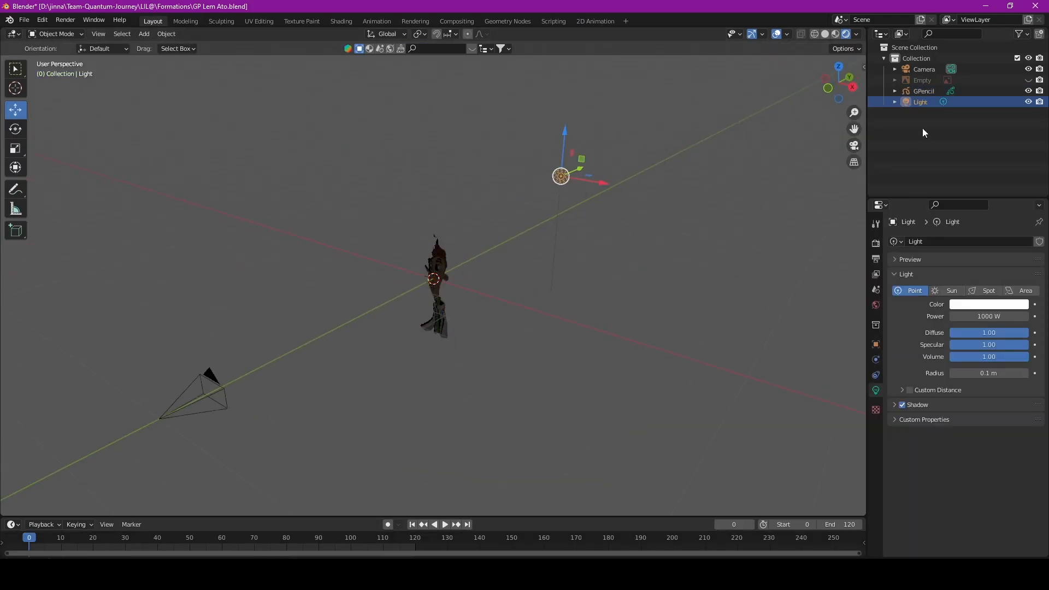
left_click(149, 35)
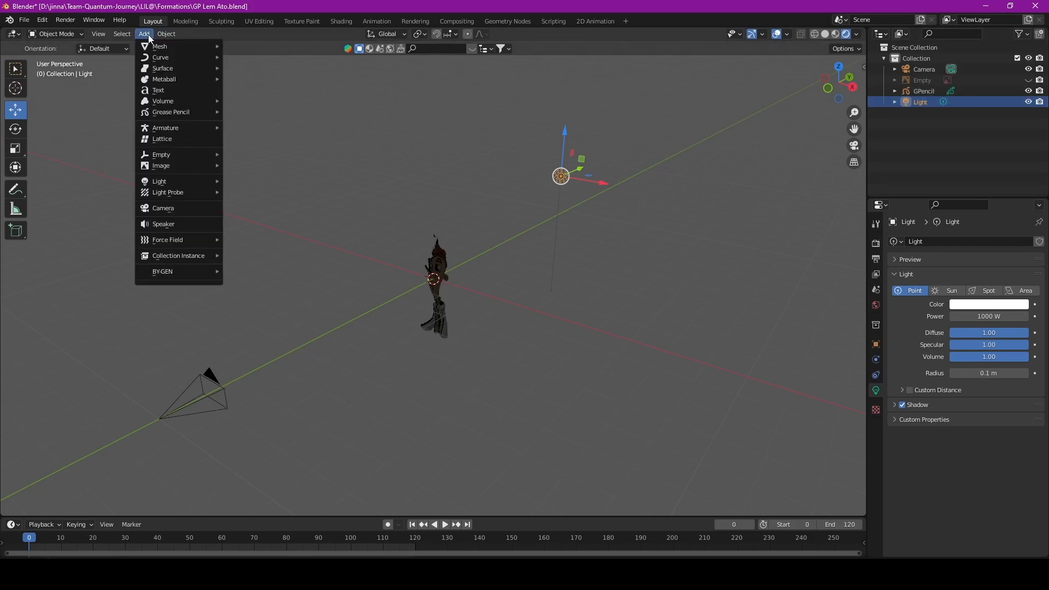
mouse_move(190, 181)
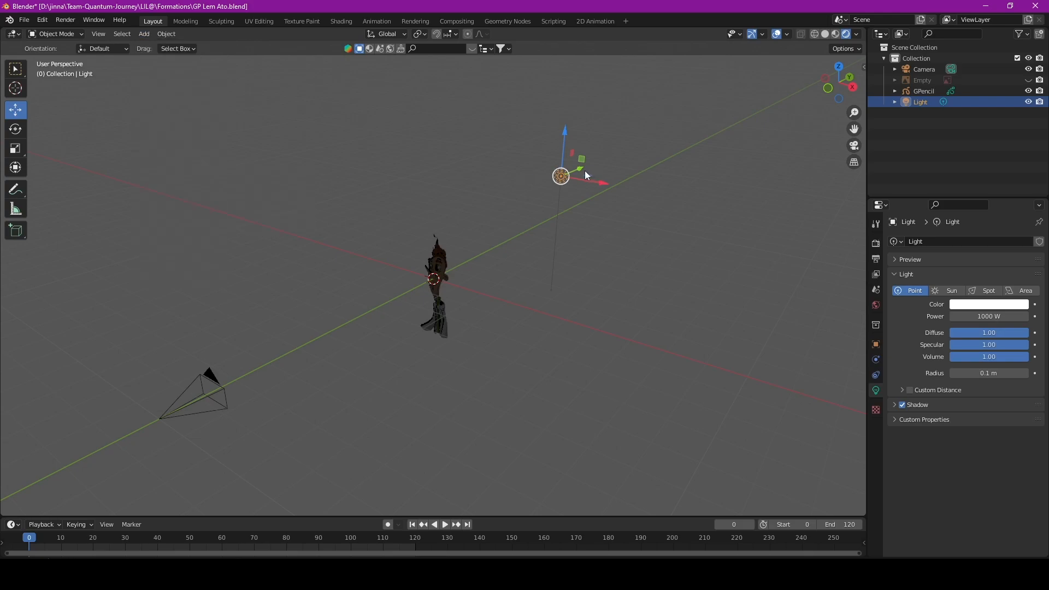
Move the point light to the camera side of the character, above and in front of the face.
left_click_drag(579, 168, 440, 223)
left_click_drag(423, 188, 424, 218)
left_click_drag(458, 271, 410, 260)
middle_click_drag(416, 260, 481, 251)
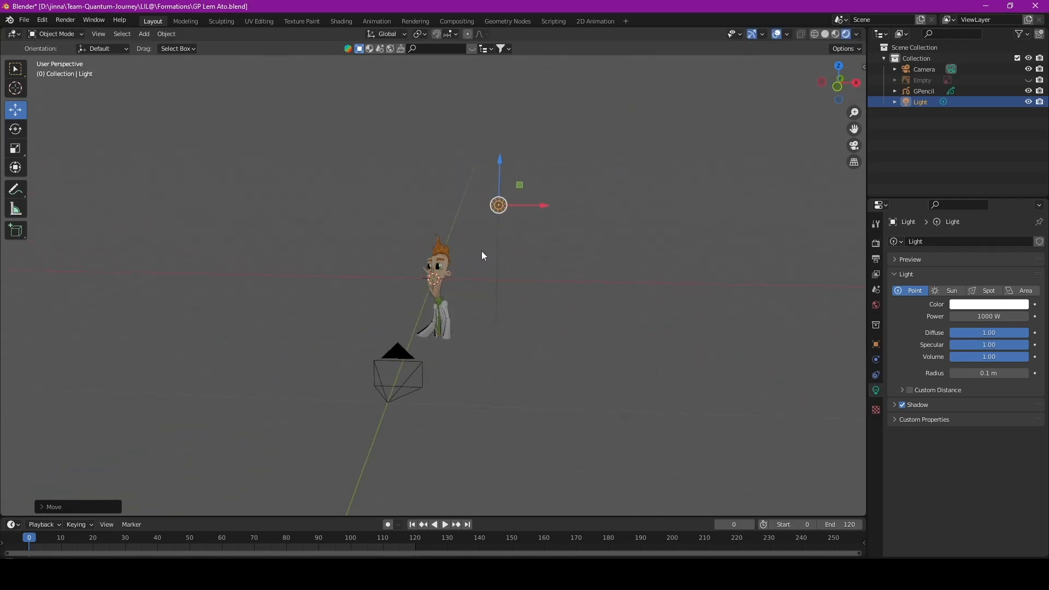
left_click_drag(543, 205, 437, 206)
middle_click_drag(438, 205, 442, 228)
left_click_drag(300, 163, 301, 172)
middle_click_drag(345, 213, 418, 232)
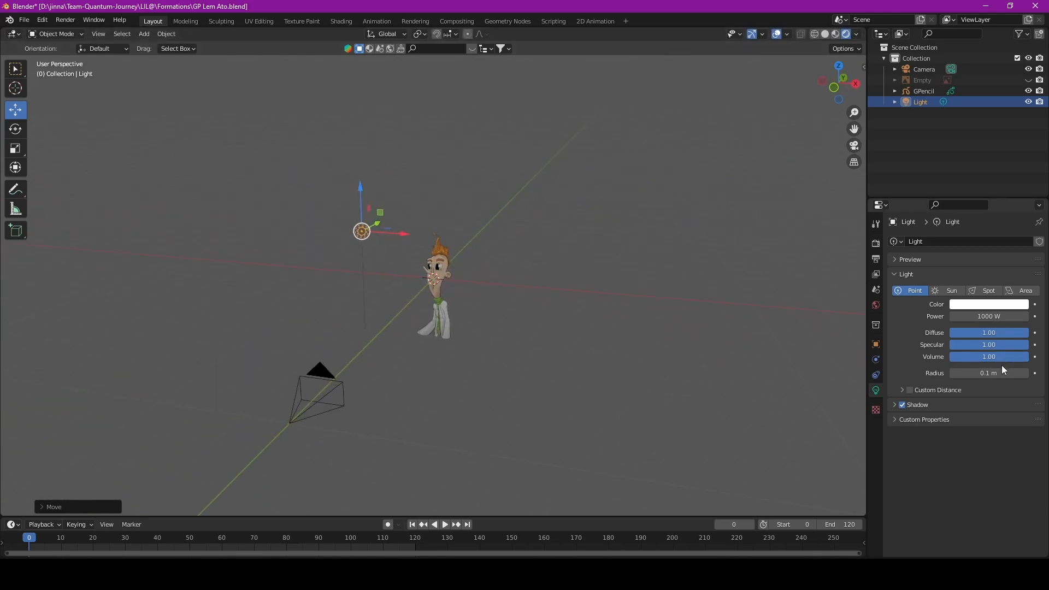
Set the point light's power to 2500 W.
left_click_drag(989, 316, 991, 317)
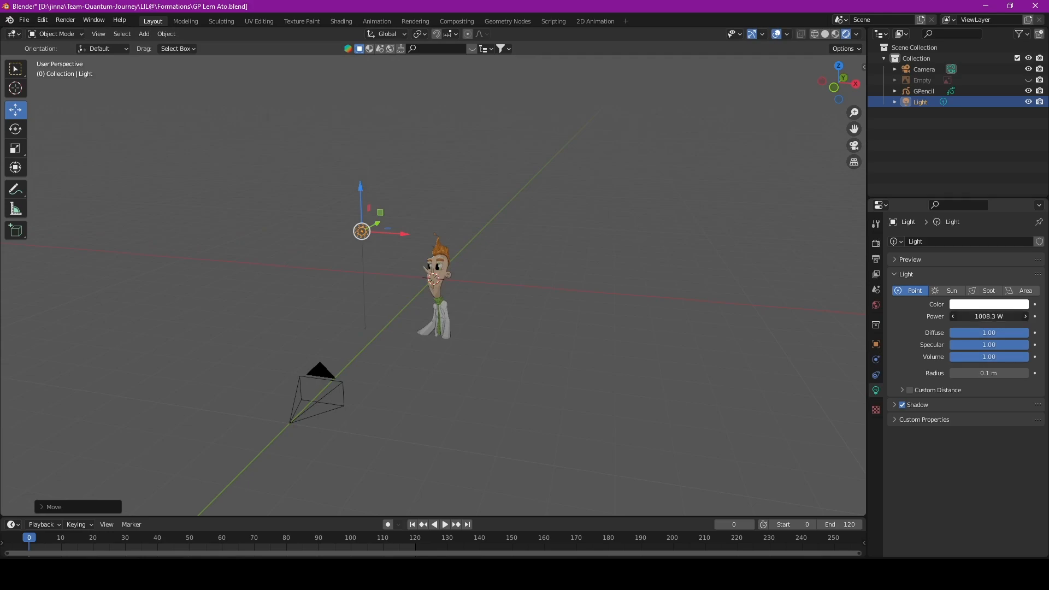
left_click(977, 316)
type("1500")
key("Return")
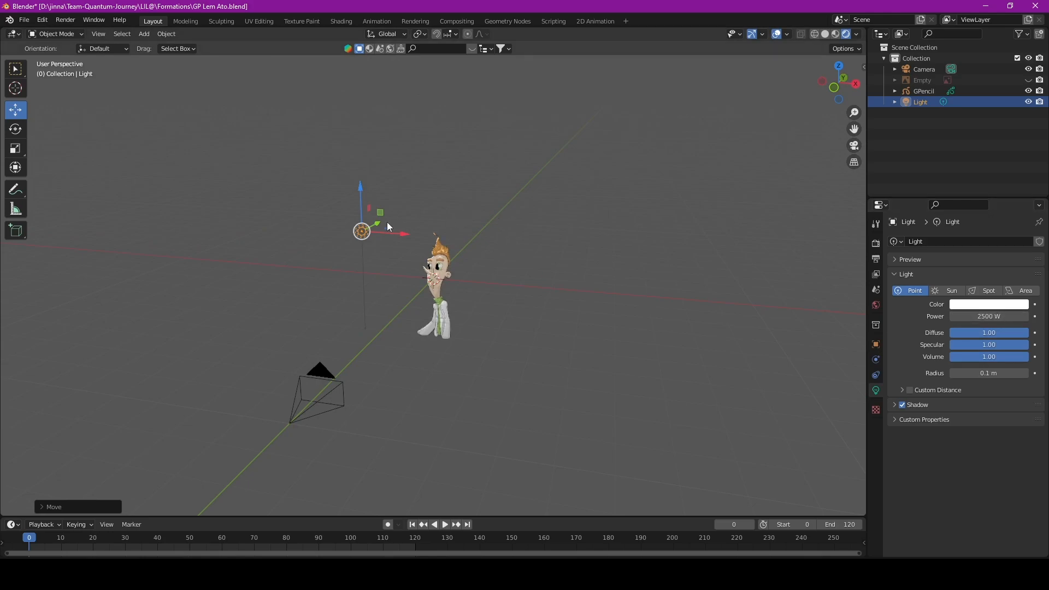
Move the point light farther toward the camera side and tint its color pale blue.
left_click_drag(379, 224, 346, 241)
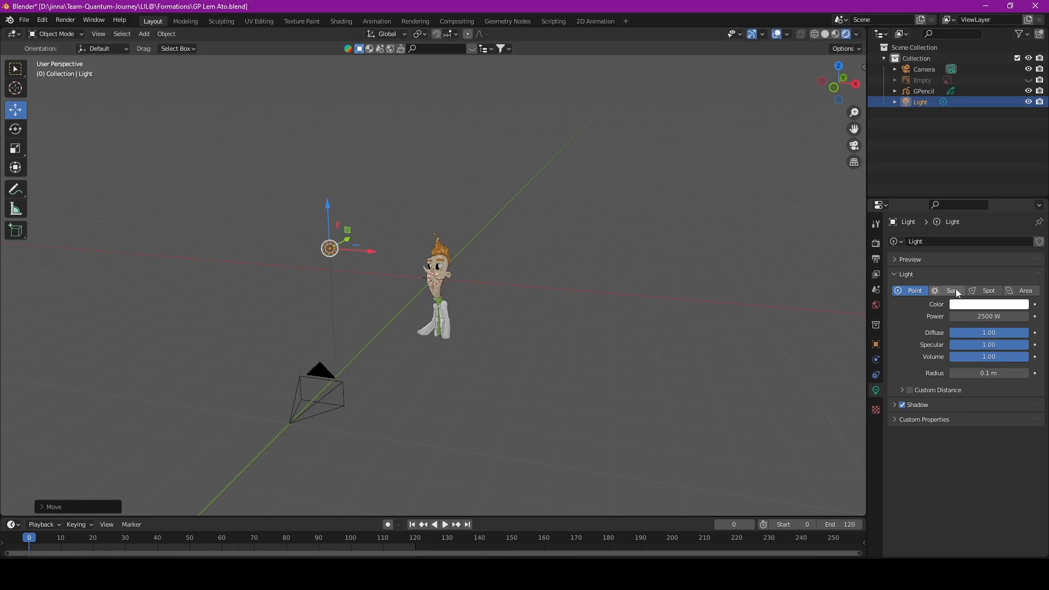
left_click(977, 310)
mouse_move(969, 208)
left_mouse_down()
mouse_move(953, 224)
mouse_move(946, 188)
mouse_move(974, 193)
left_mouse_up()
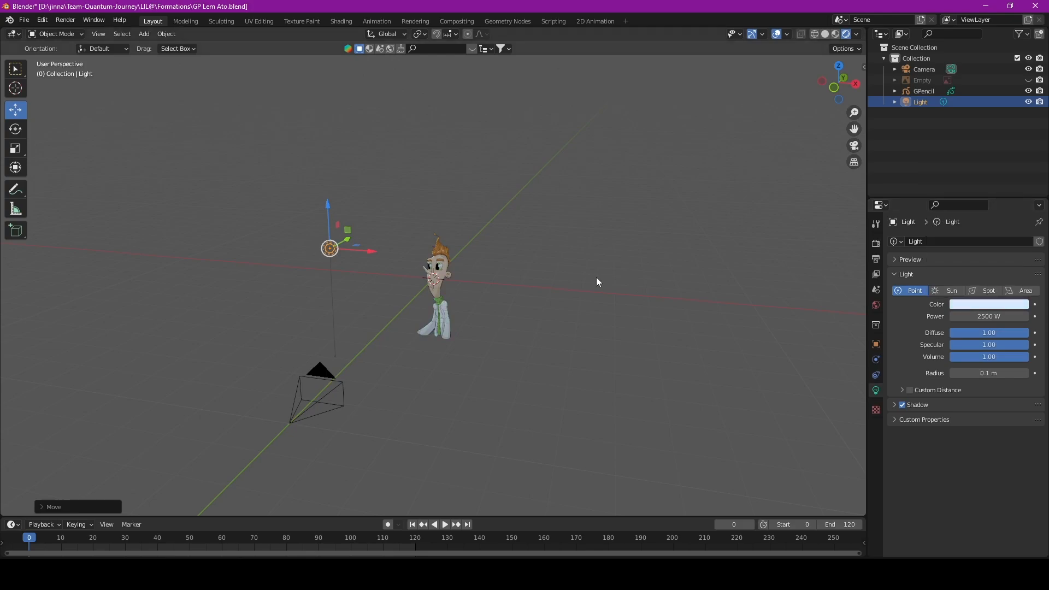
Return to the 2D Animation workspace, go to frame 38 and set the light's power to about 1500 W.
left_click(587, 20)
left_click_drag(275, 424, 424, 513)
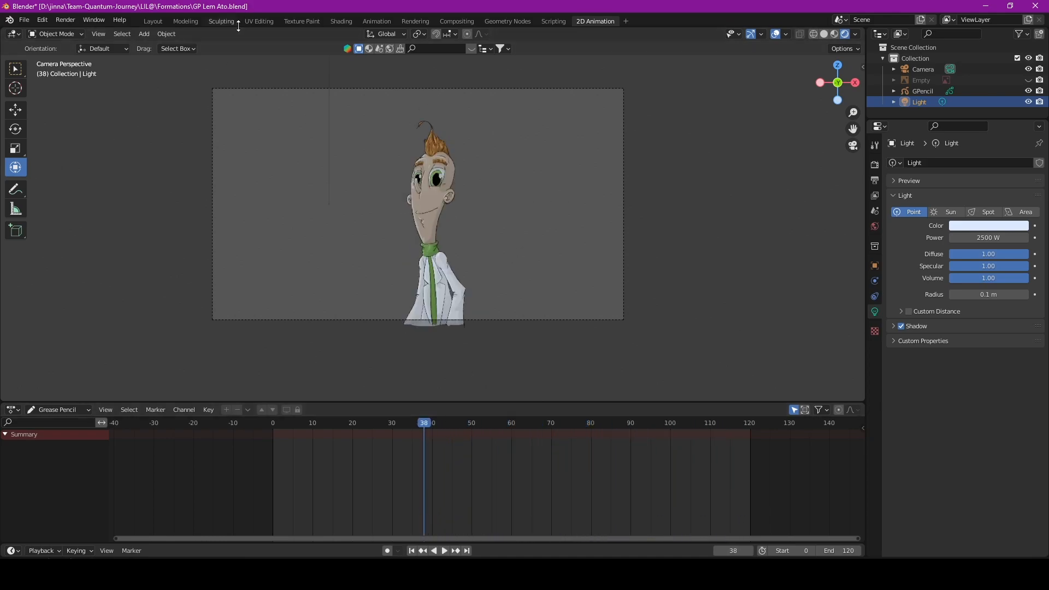
left_click(990, 238)
type("1500")
key("Return")
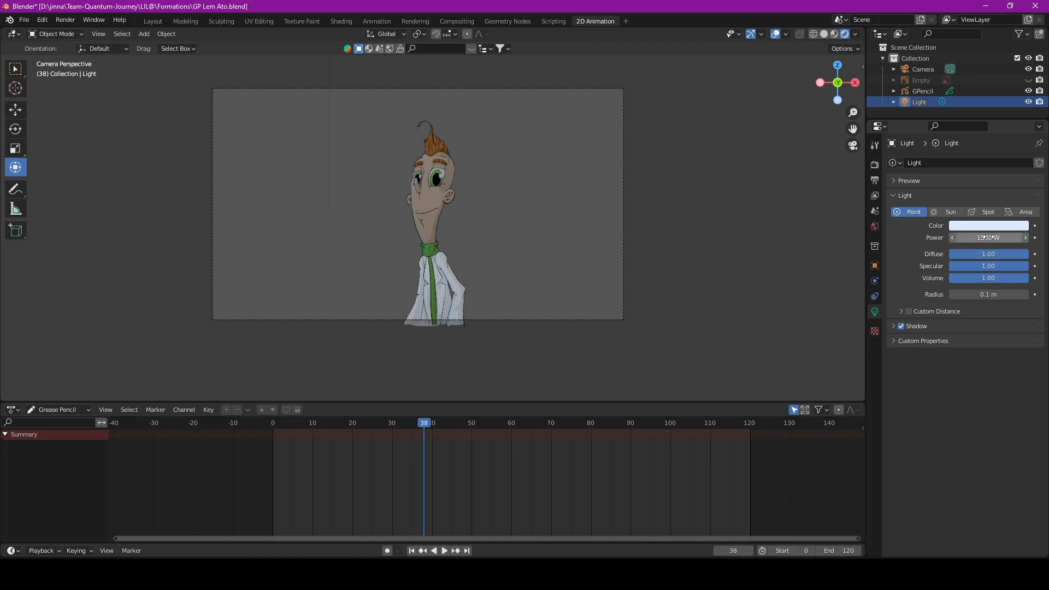
Lower the point light and shift it slightly in the Layout workspace, then return to the 2D Animation camera view.
left_click(158, 21)
middle_click_drag(380, 241, 444, 206)
left_click_drag(399, 158, 398, 173)
left_click_drag(439, 217, 422, 217)
left_click(605, 23)
key("KP_0")
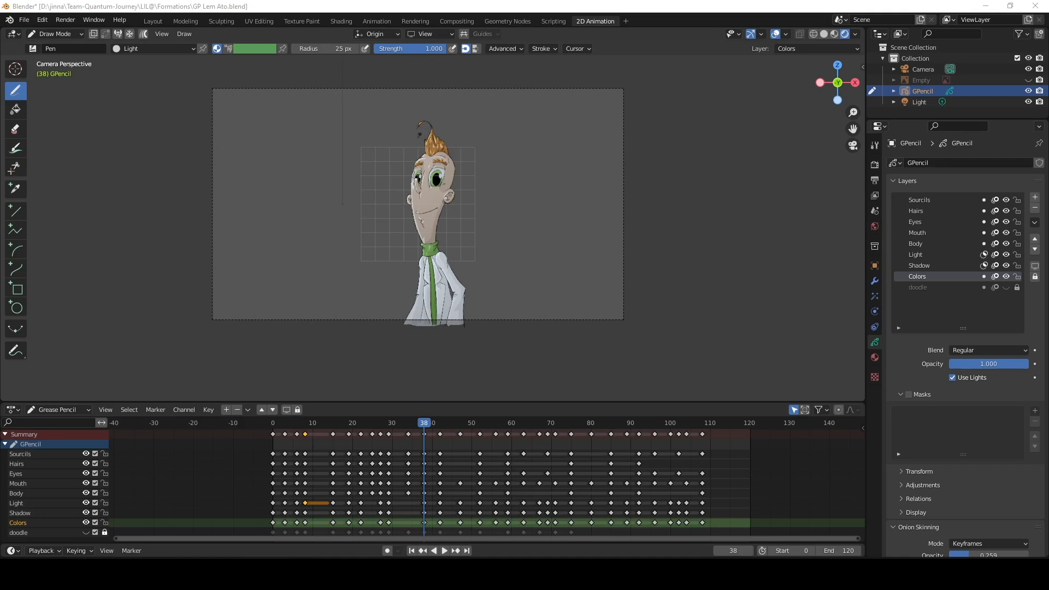
key("Home")
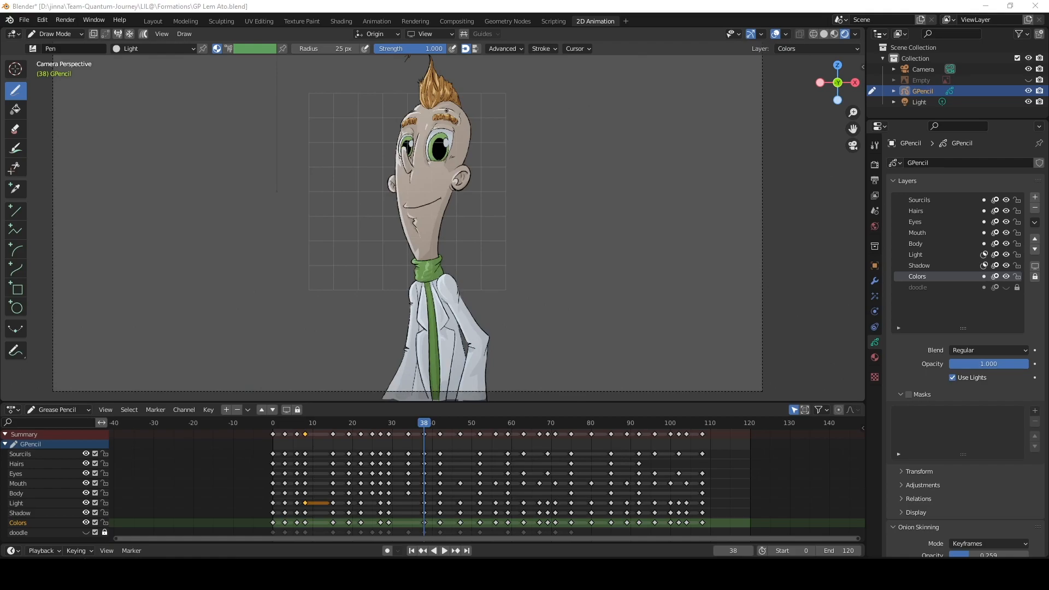
Add a Noise modifier to the GPencil object with its position set to 0.02.
left_click(875, 284)
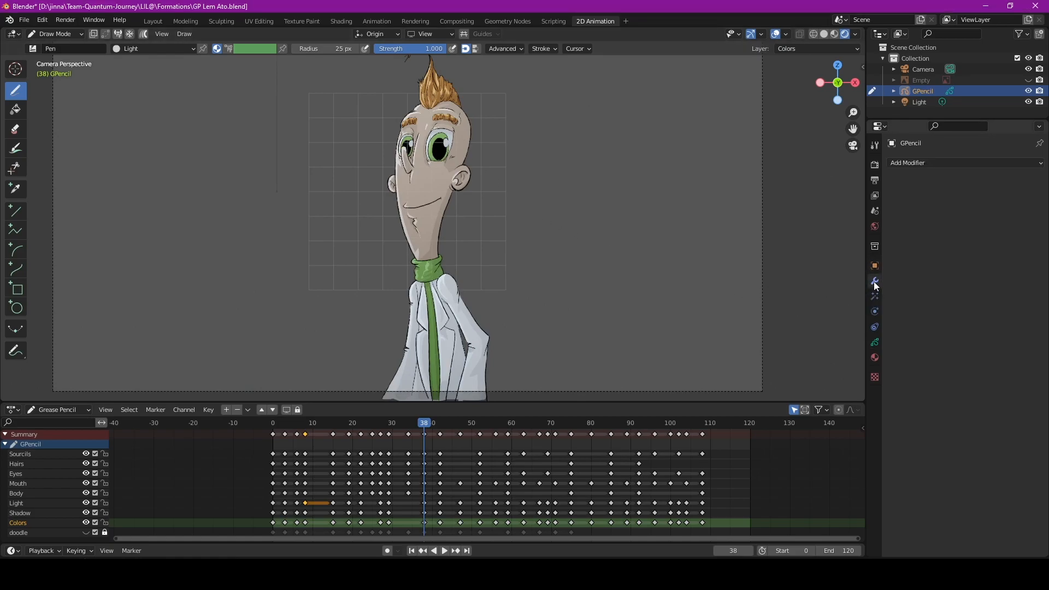
left_click(943, 164)
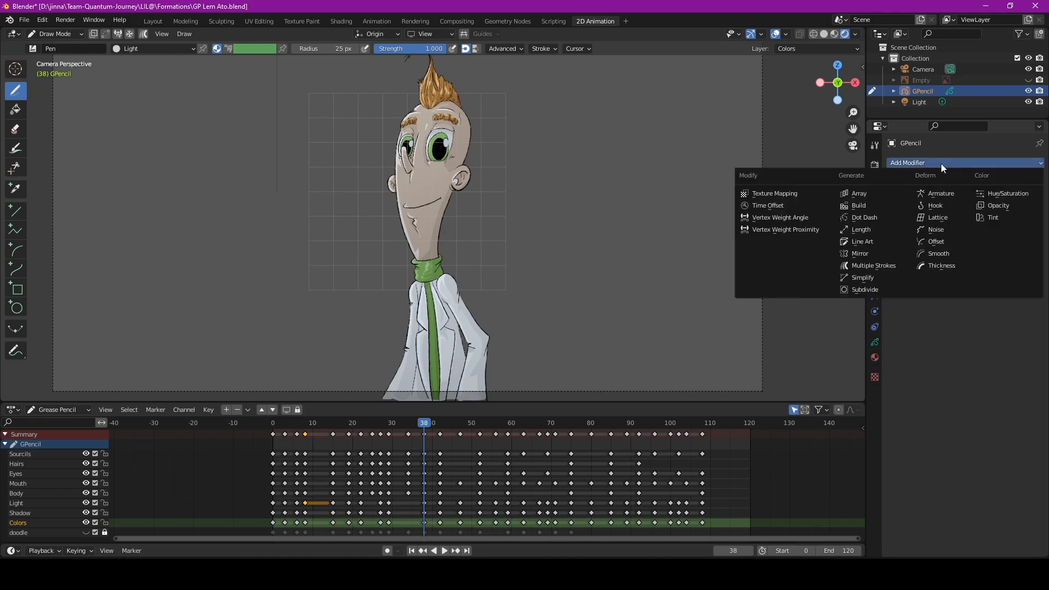
left_click(940, 231)
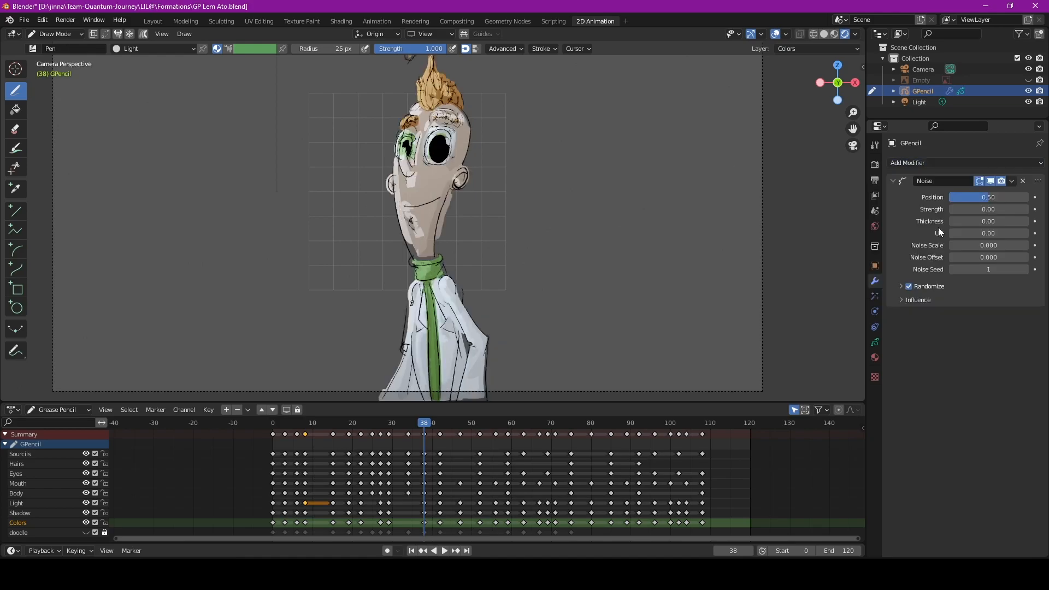
left_click(995, 198)
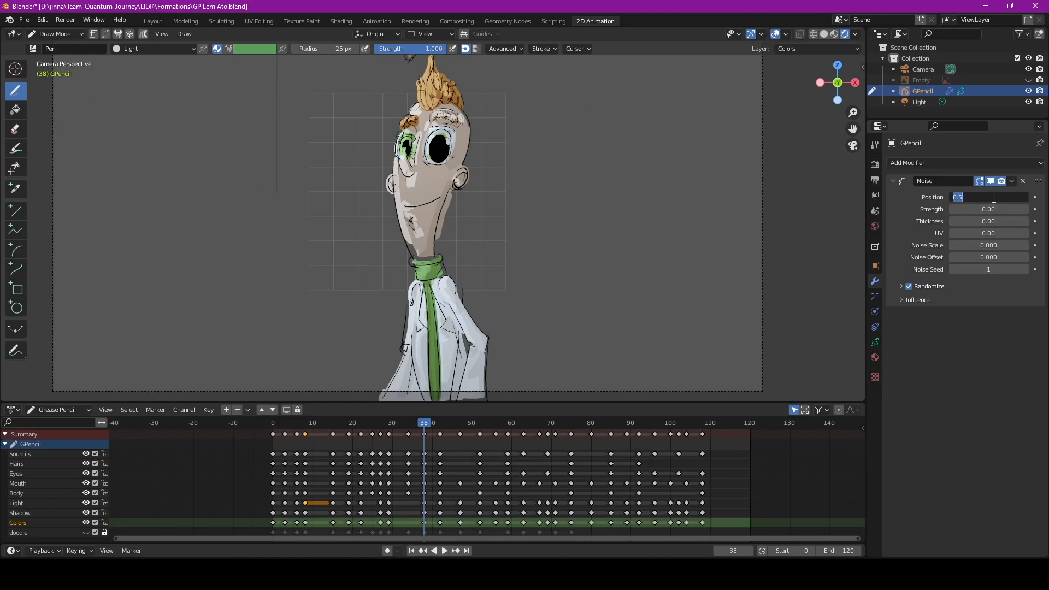
type("0.02")
key("Return")
Limit the Noise modifier's influence to the Light layer and collapse the modifier.
left_click(901, 300)
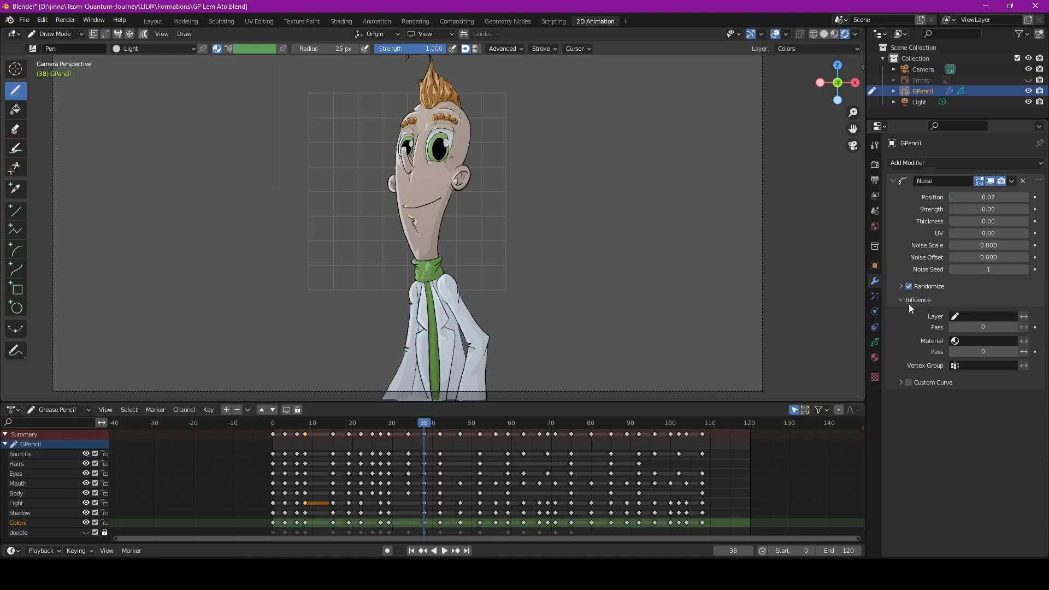
left_click(980, 316)
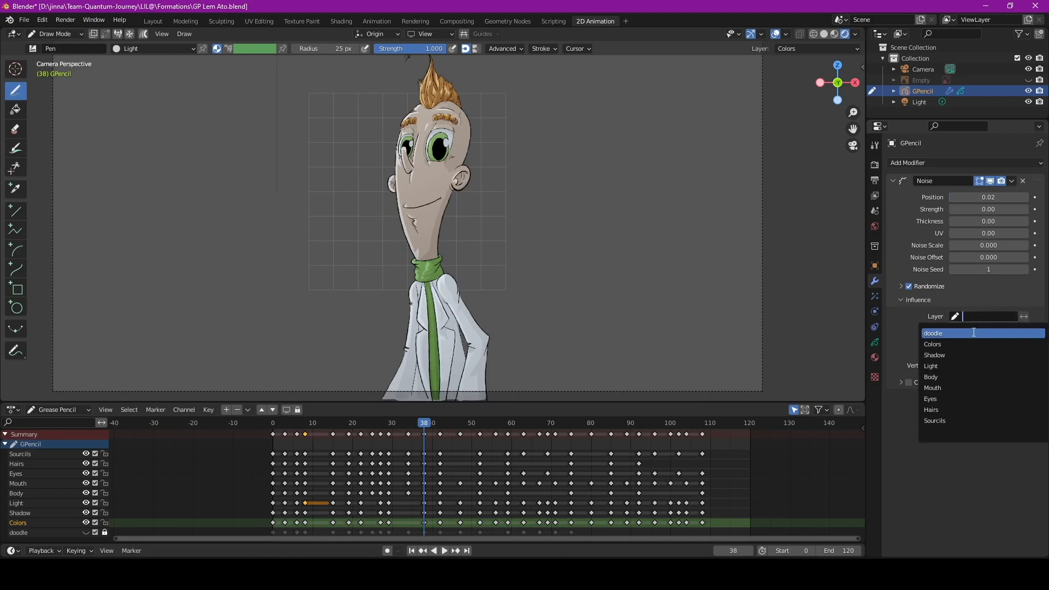
left_click(972, 365)
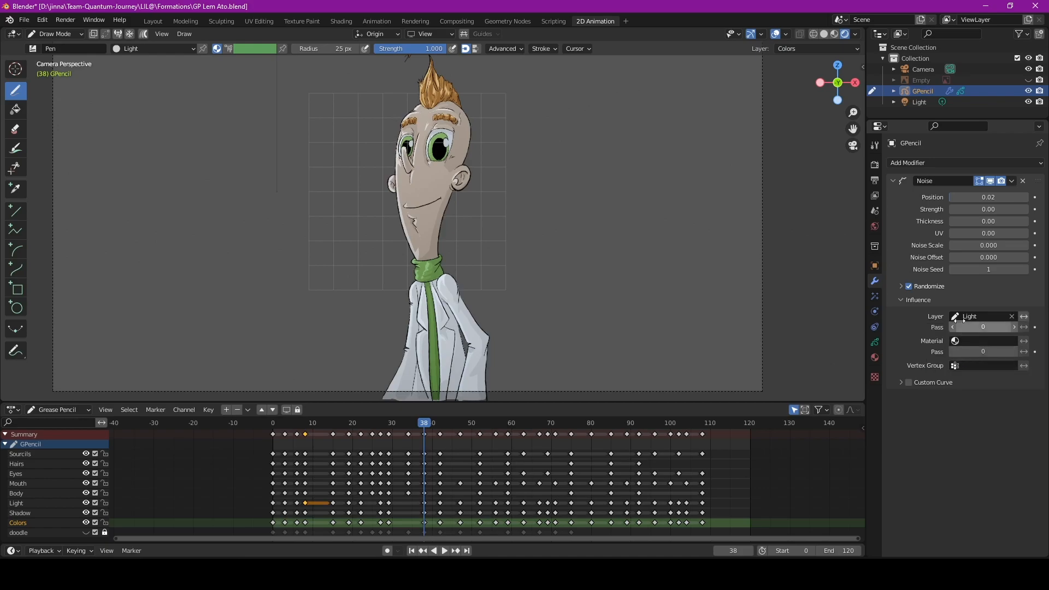
left_click(894, 180)
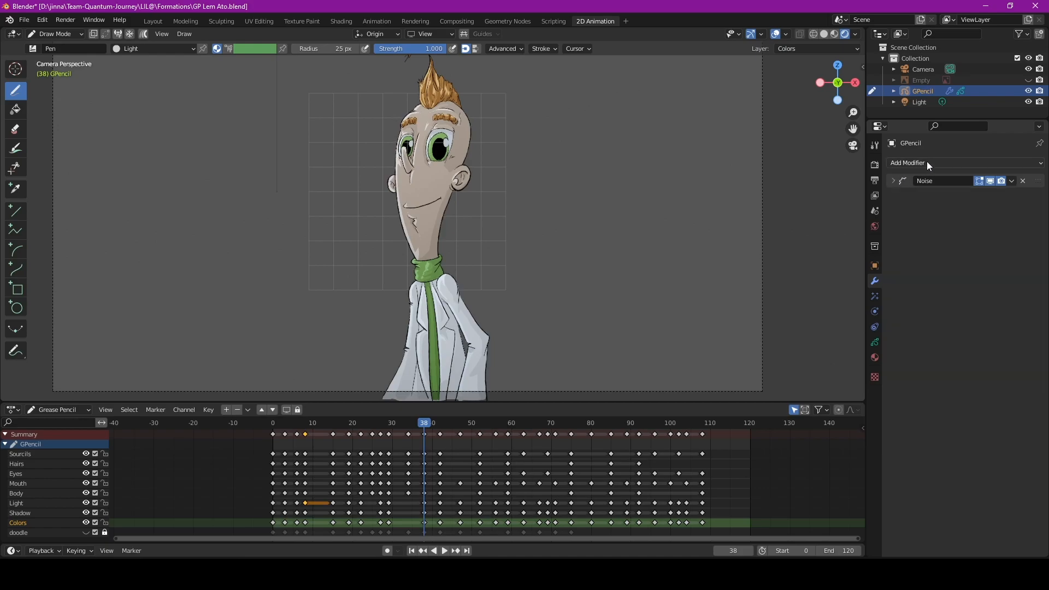
Add a second Noise modifier to the GPencil object with its position set to 0.02.
left_click(926, 162)
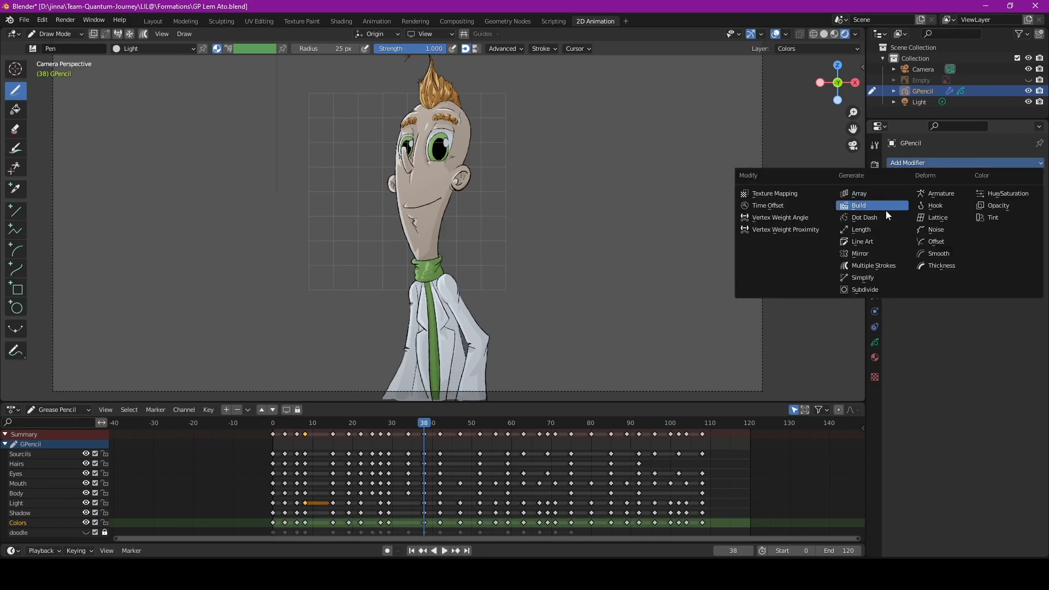
left_click(941, 229)
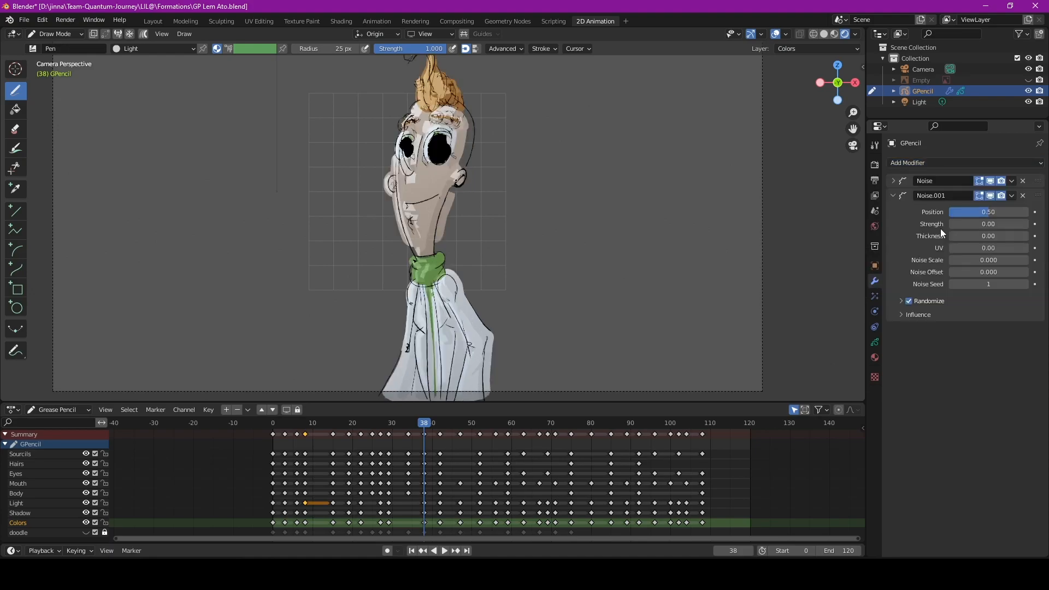
left_click(988, 211)
type("0.02")
key("Return")
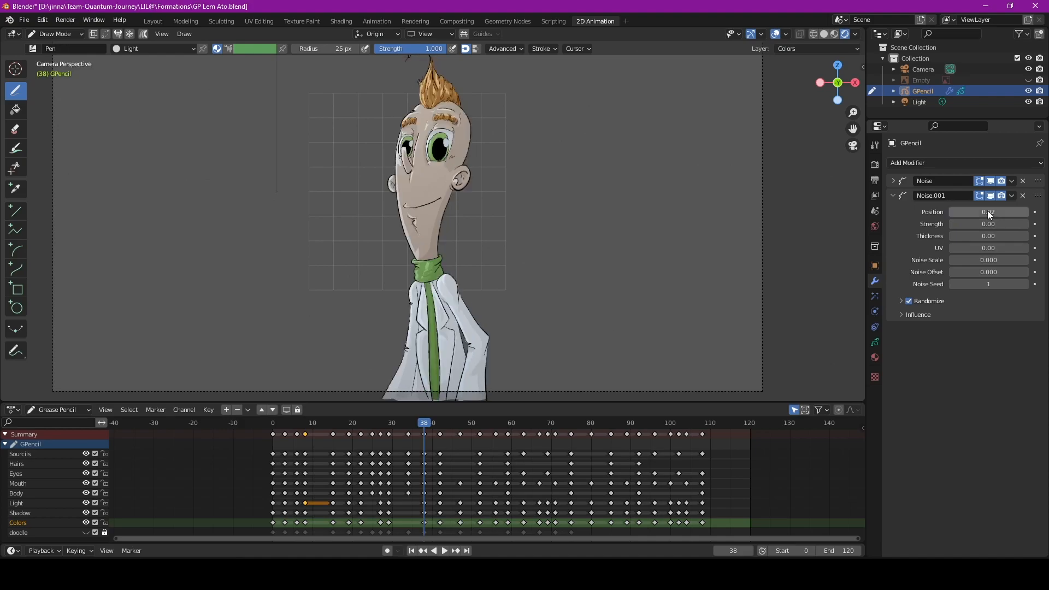
Limit the second Noise modifier's influence to the Shadow layer and collapse the modifier.
left_click(900, 314)
left_click(980, 331)
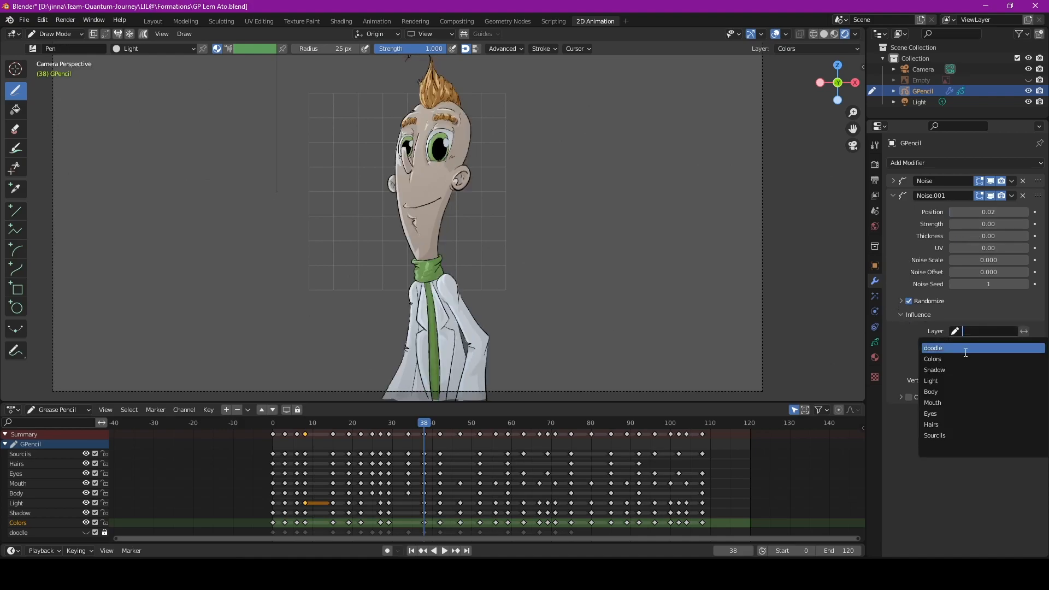
left_click(965, 371)
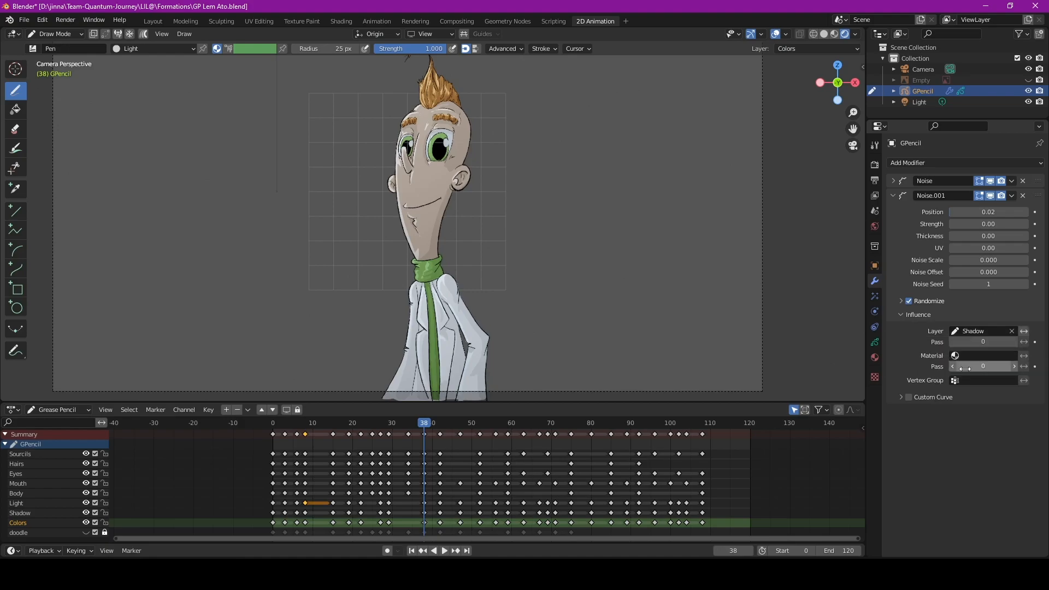
left_click(900, 315)
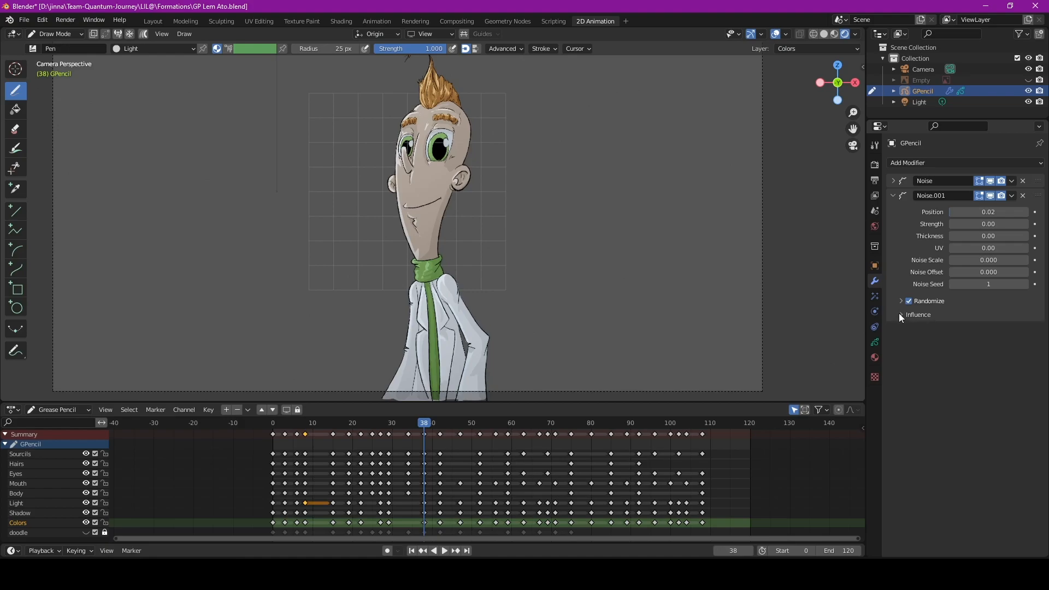
left_click(894, 195)
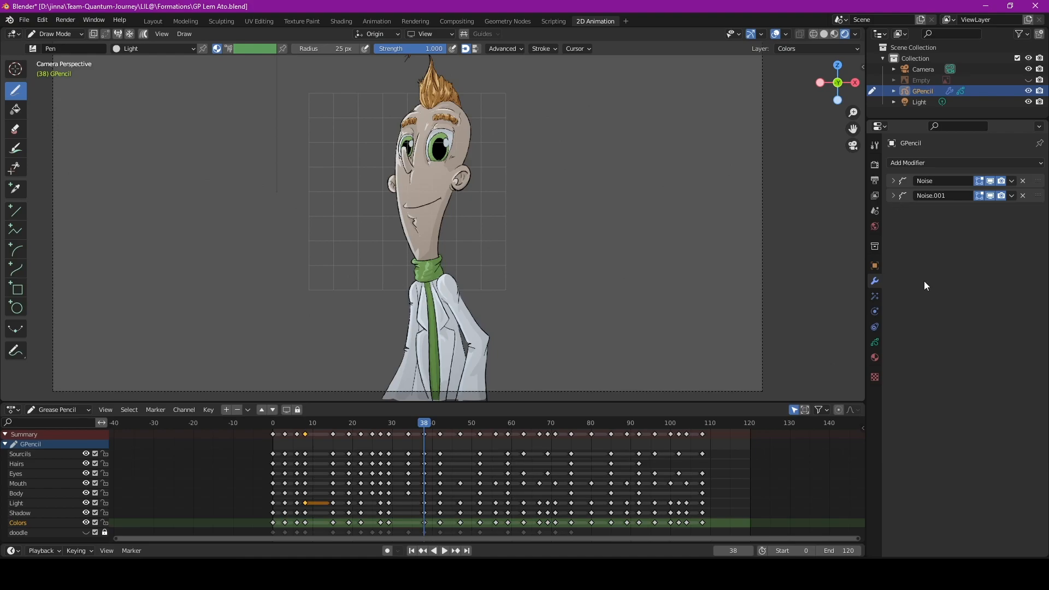
Accept "Lem color" in the Formations folder as the render output file and render the whole animation.
left_click(875, 165)
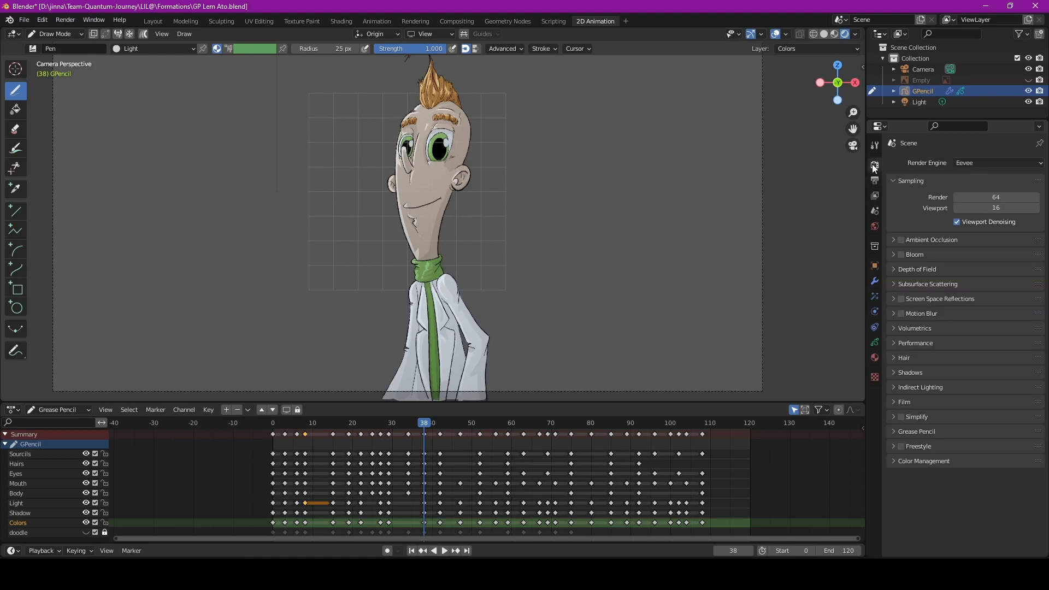
left_click(875, 183)
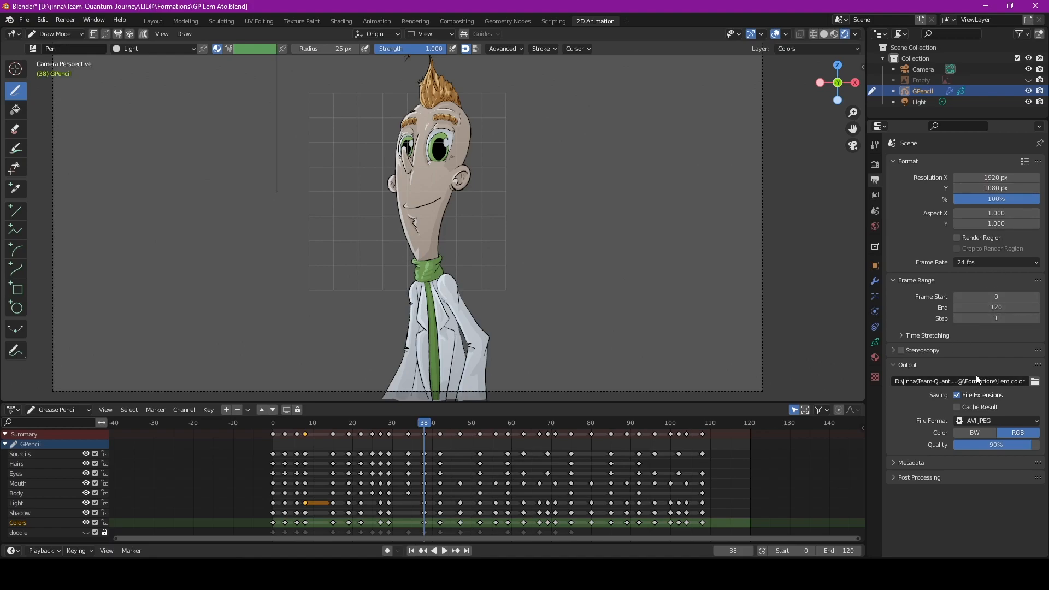
left_click(1034, 382)
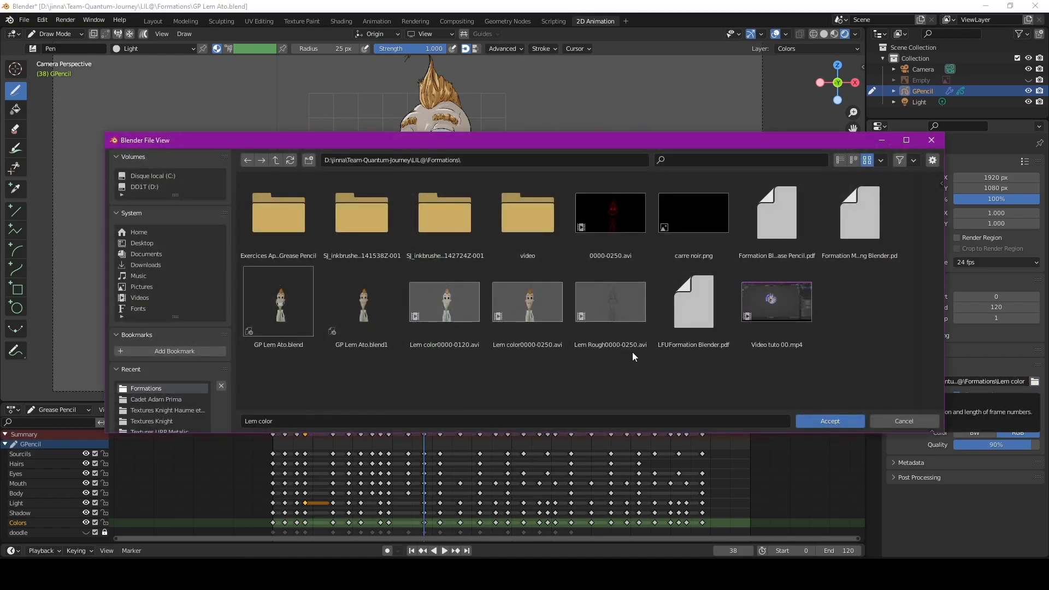
left_click(289, 419)
left_click(836, 422)
left_click(841, 422)
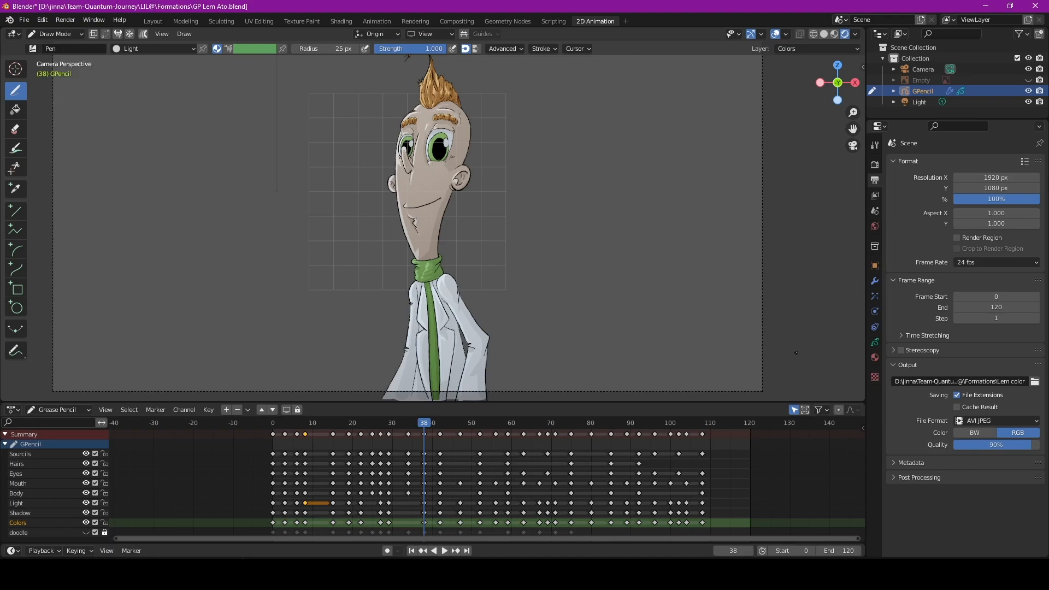
key("ctrl+F12")
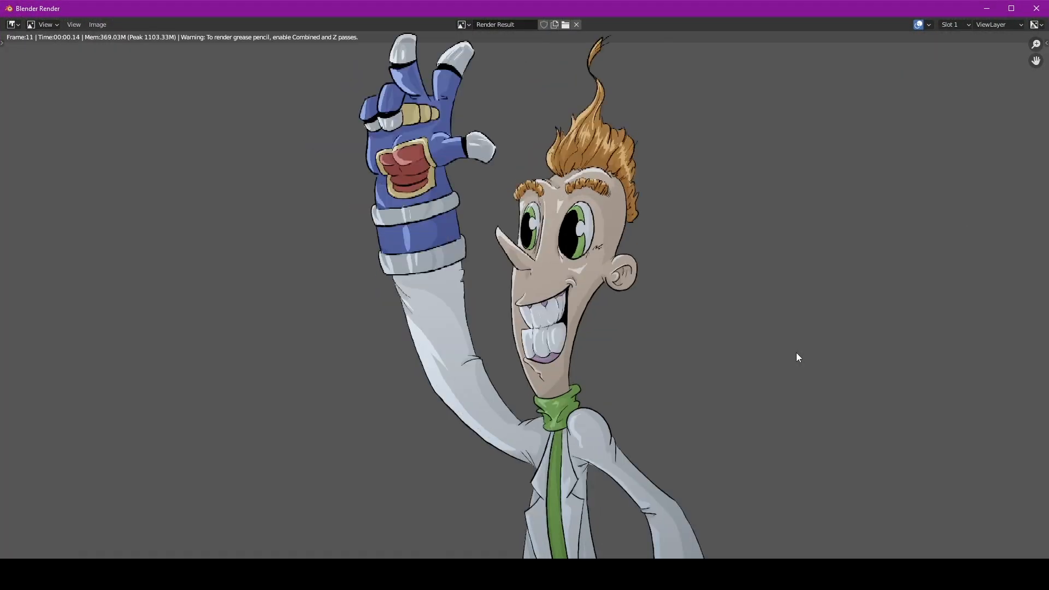